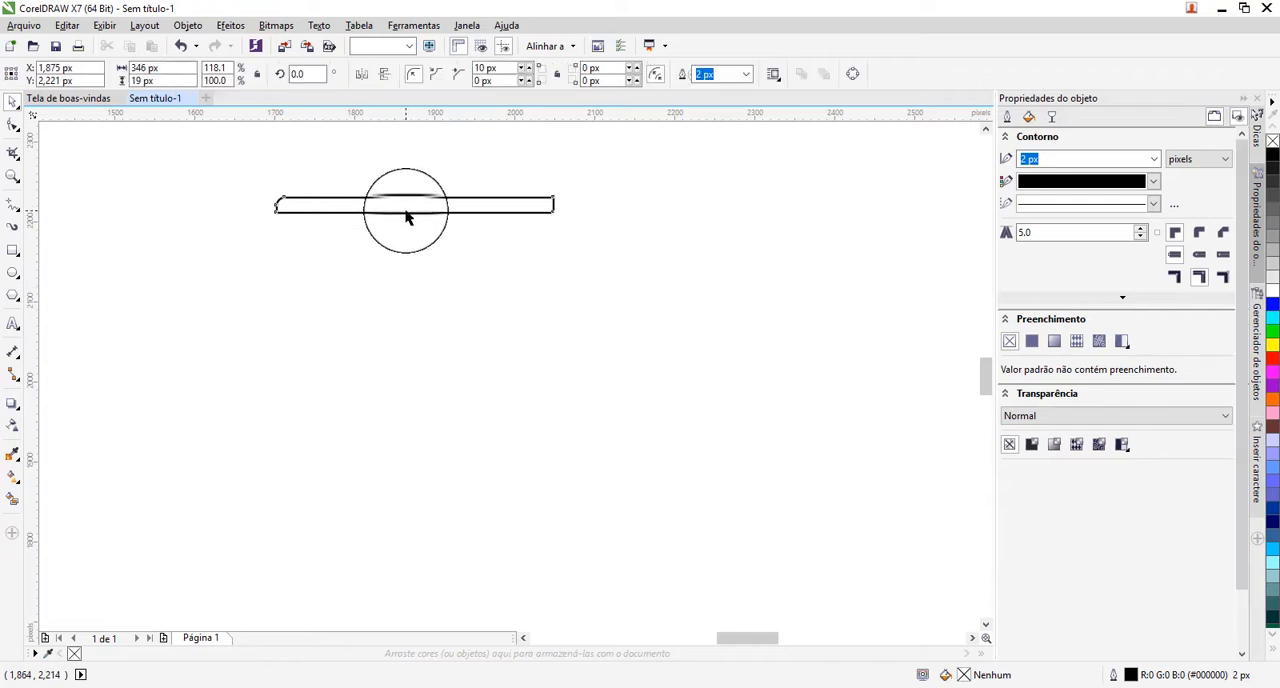
Duplicate the thin rectangle, place the copy just below the original and mirror it horizontally.
click(405, 211)
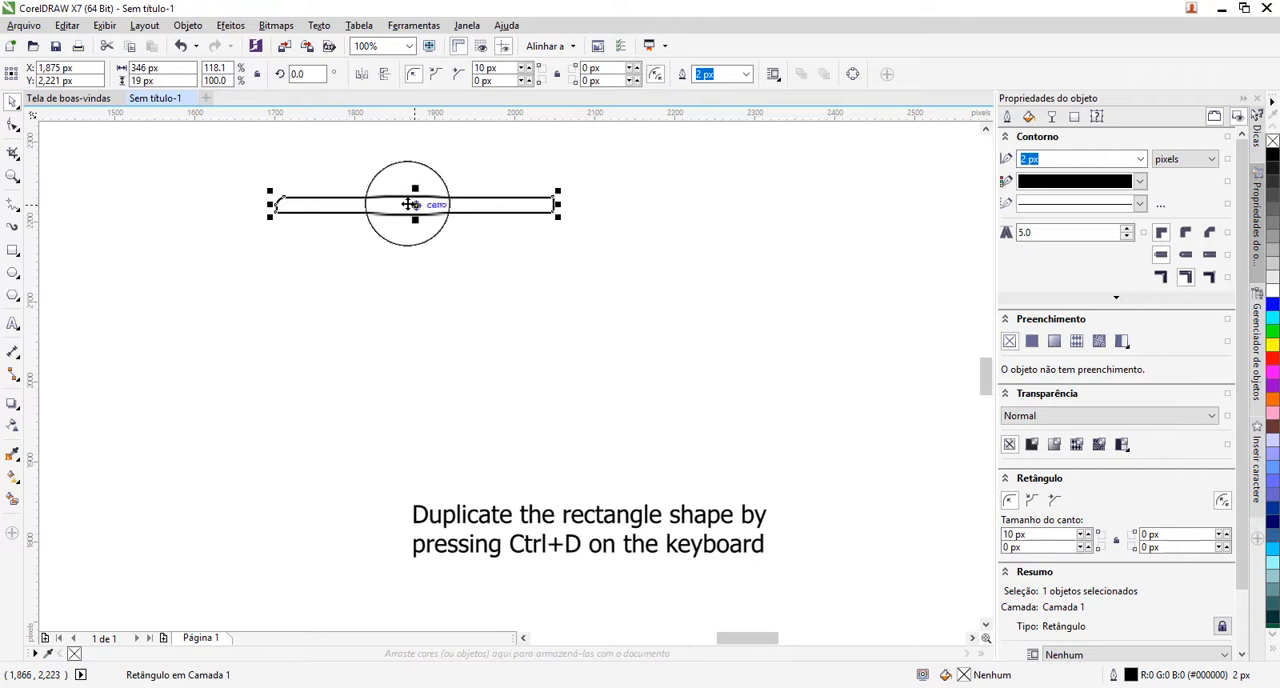
key(ctrl+d)
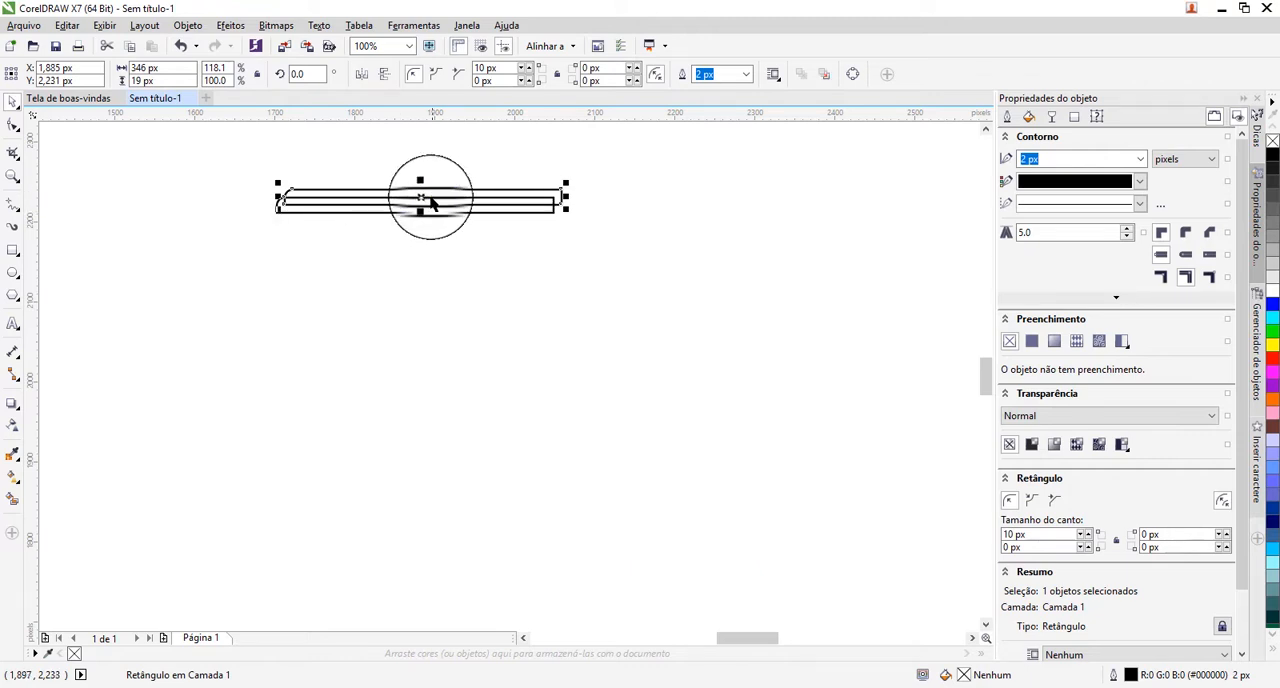
drag(423, 227, 412, 225)
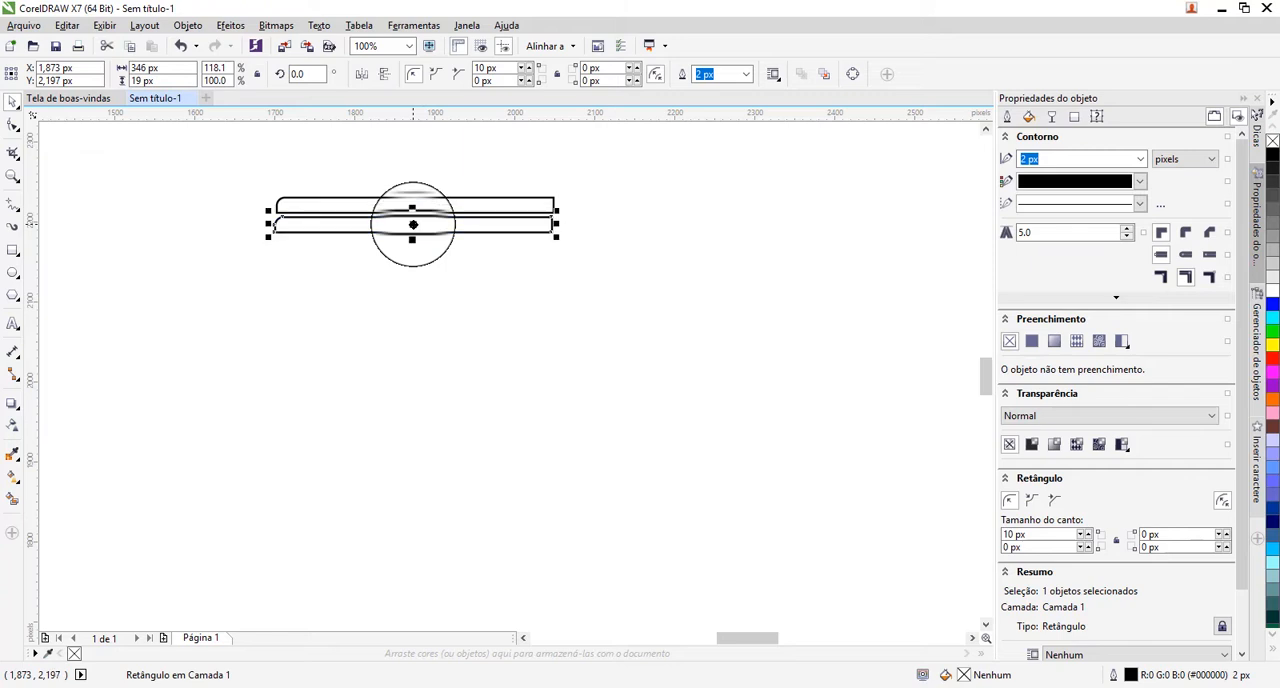
click(362, 76)
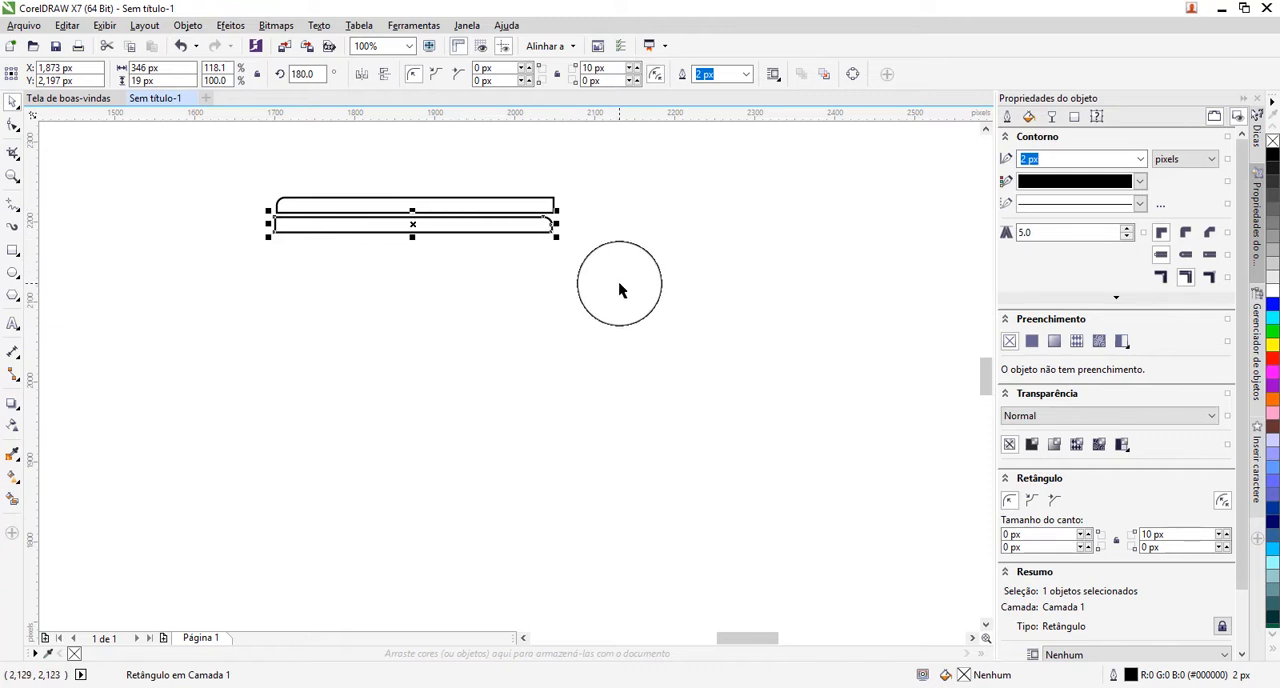
Set the rotation angle of the mirrored lower rectangle to 90 degrees.
drag(619, 283, 296, 218)
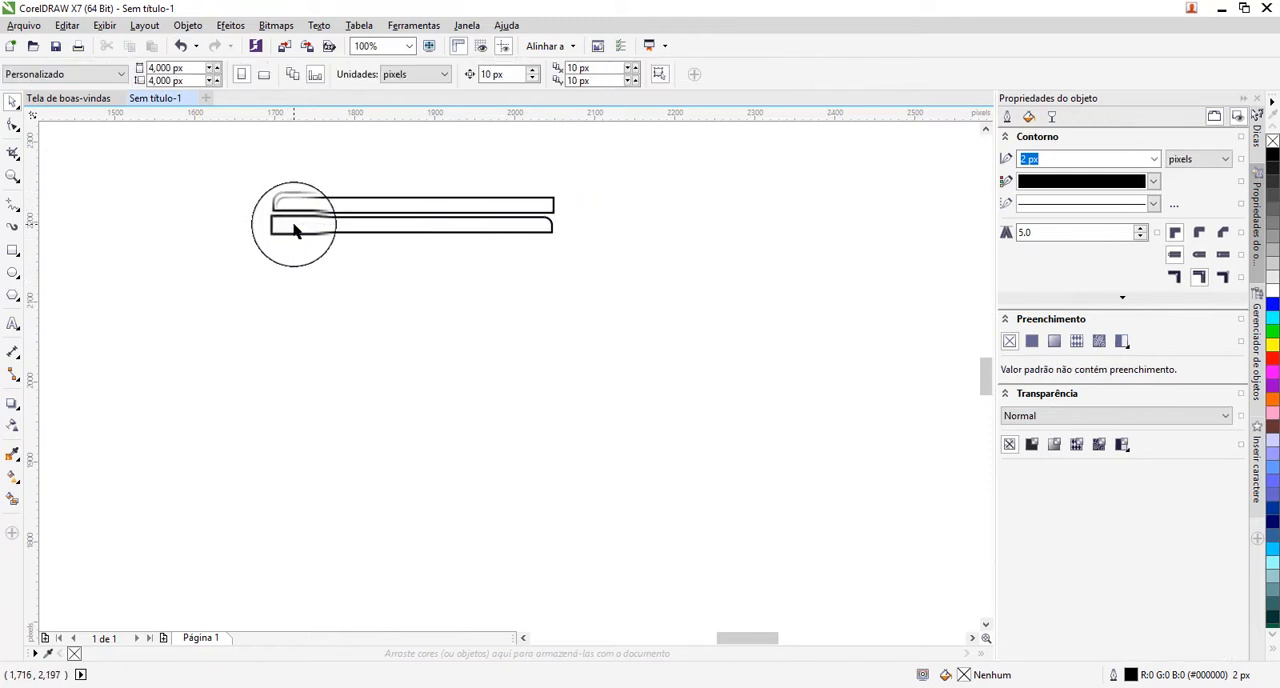
click(298, 218)
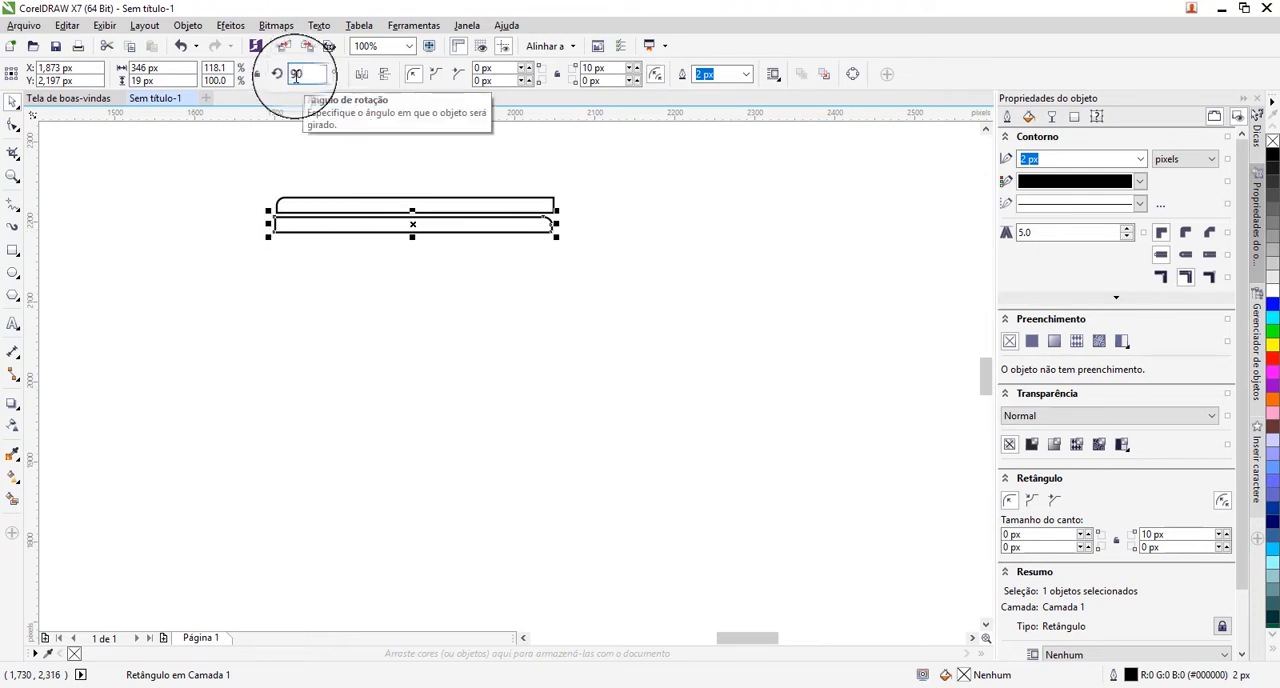
key(Return)
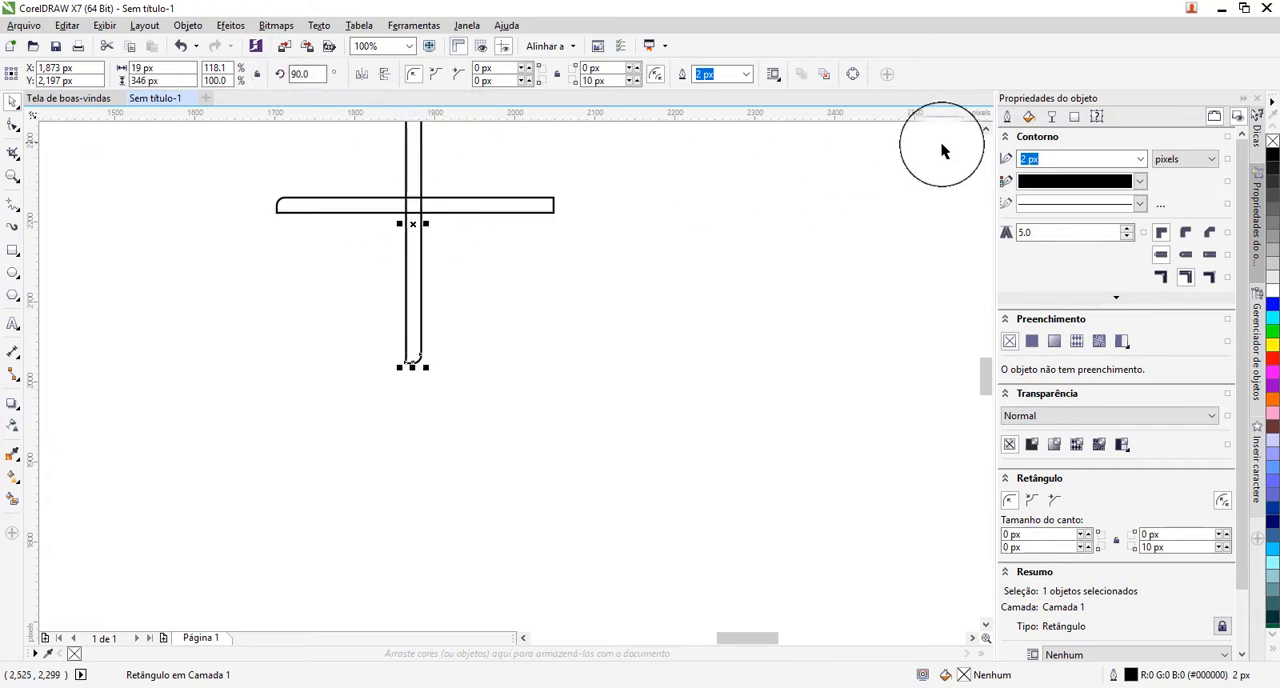
Align both rectangles at their top and right edges and weld them into a single corner shape.
click(985, 131)
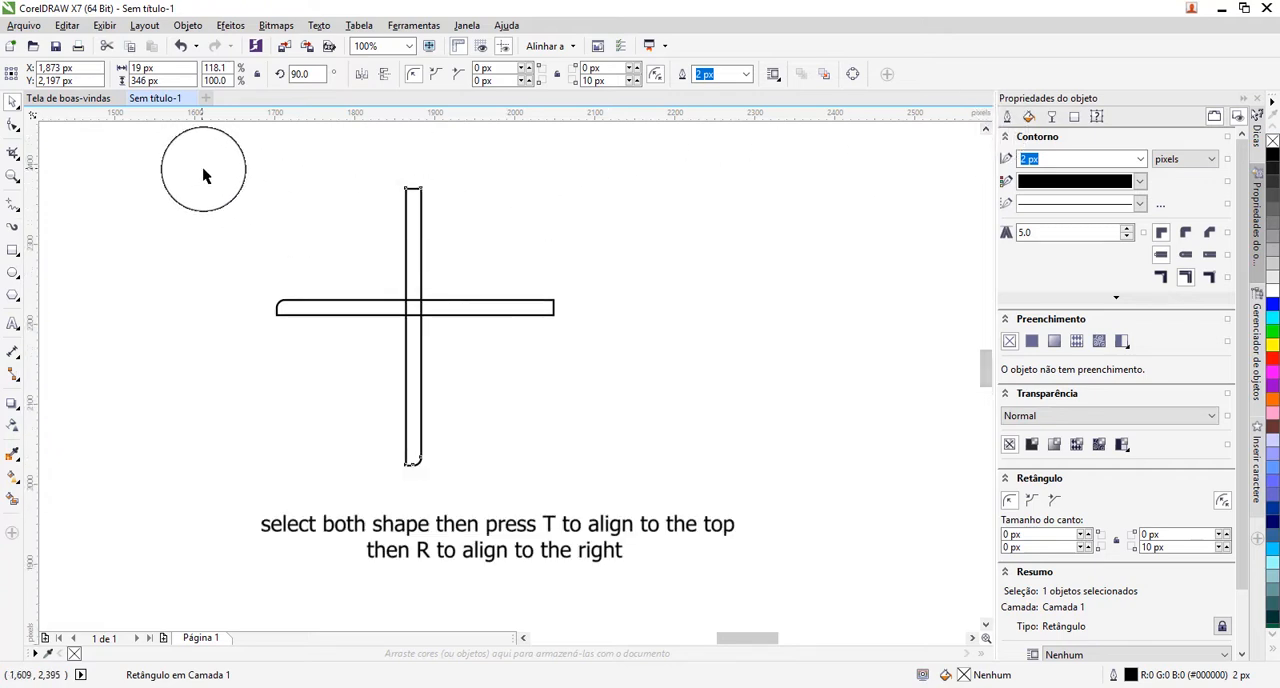
drag(203, 175, 604, 499)
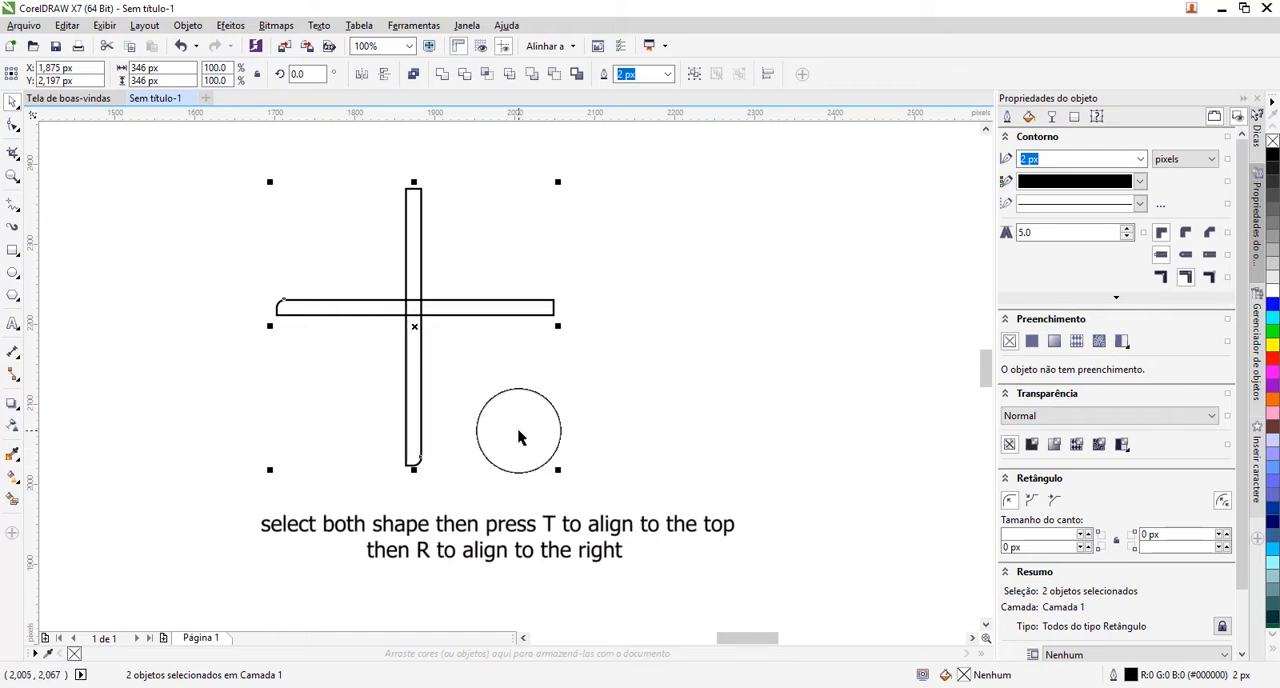
key(t)
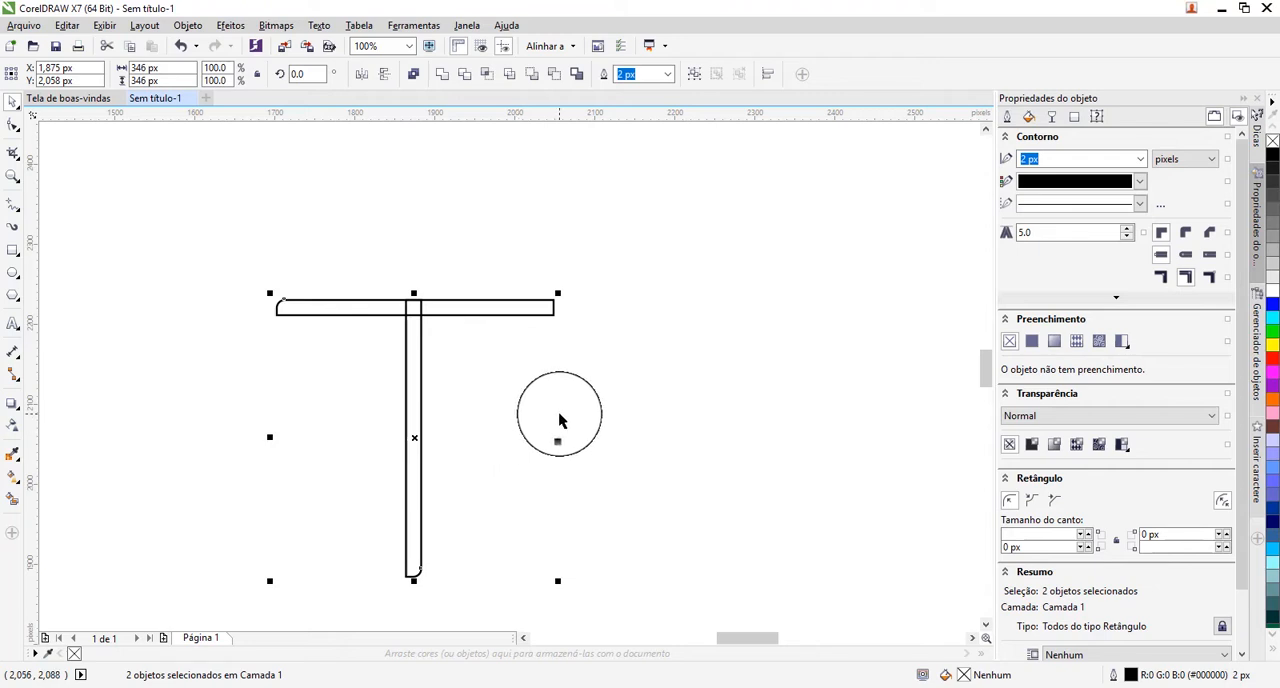
key(r)
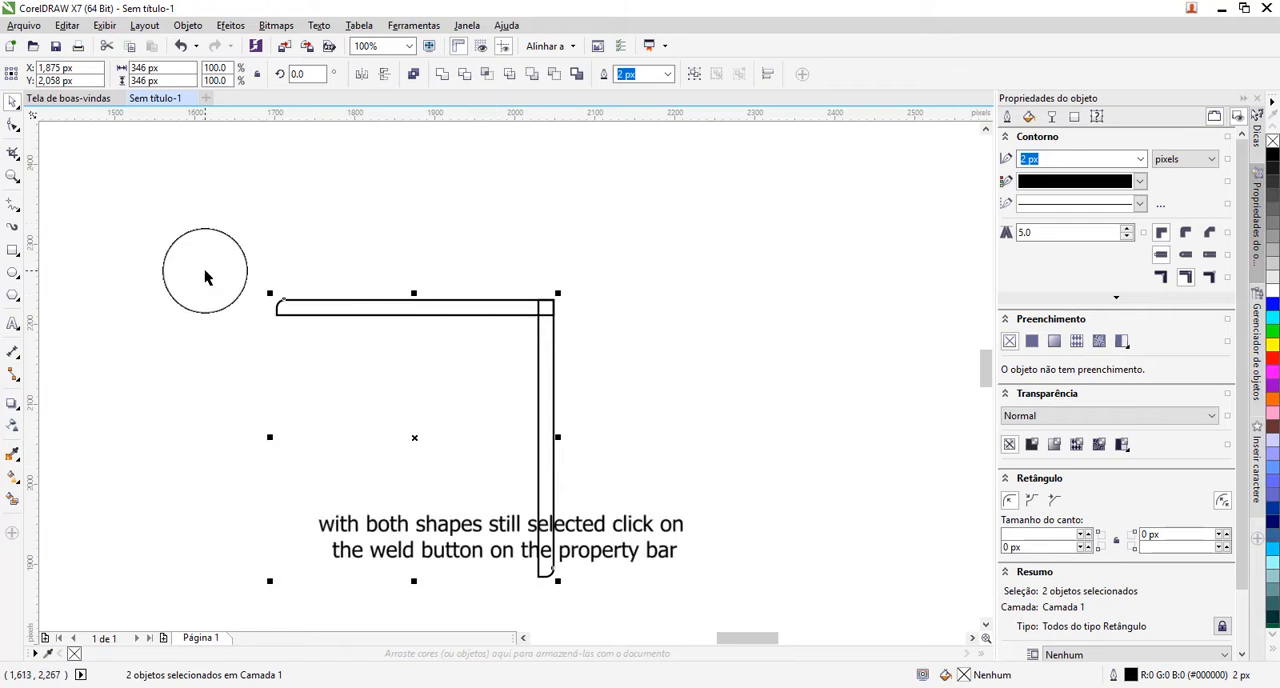
drag(205, 270, 605, 603)
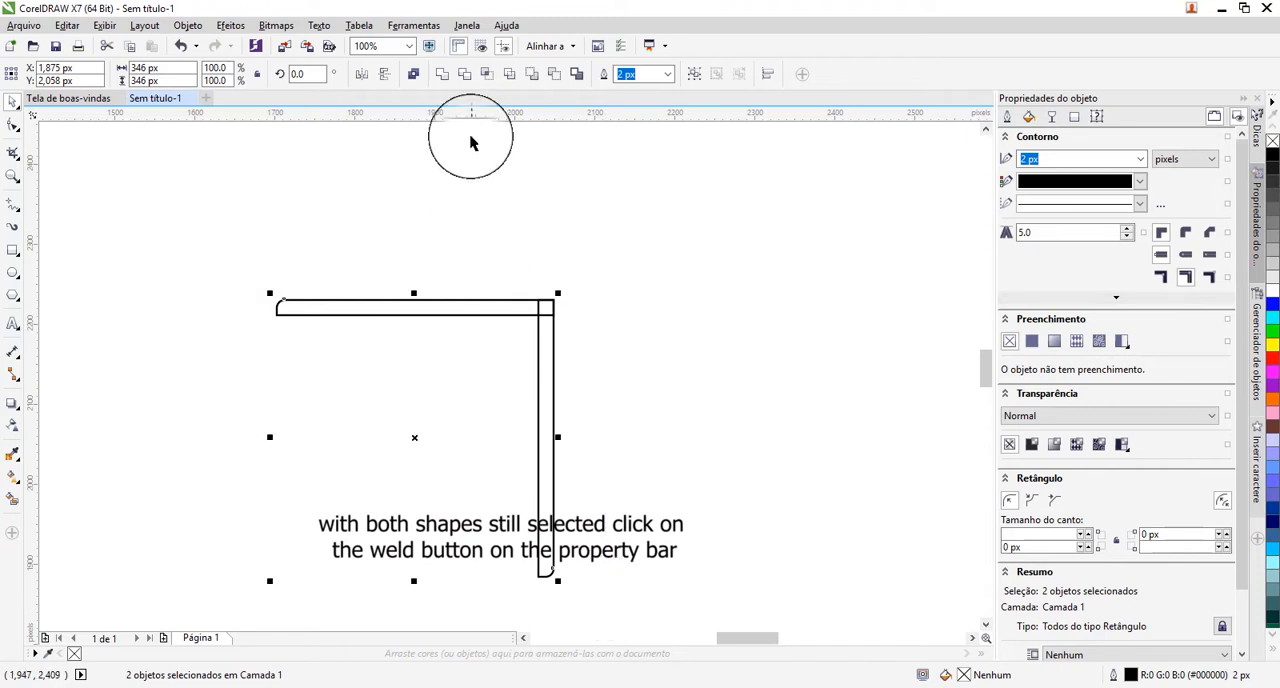
click(442, 77)
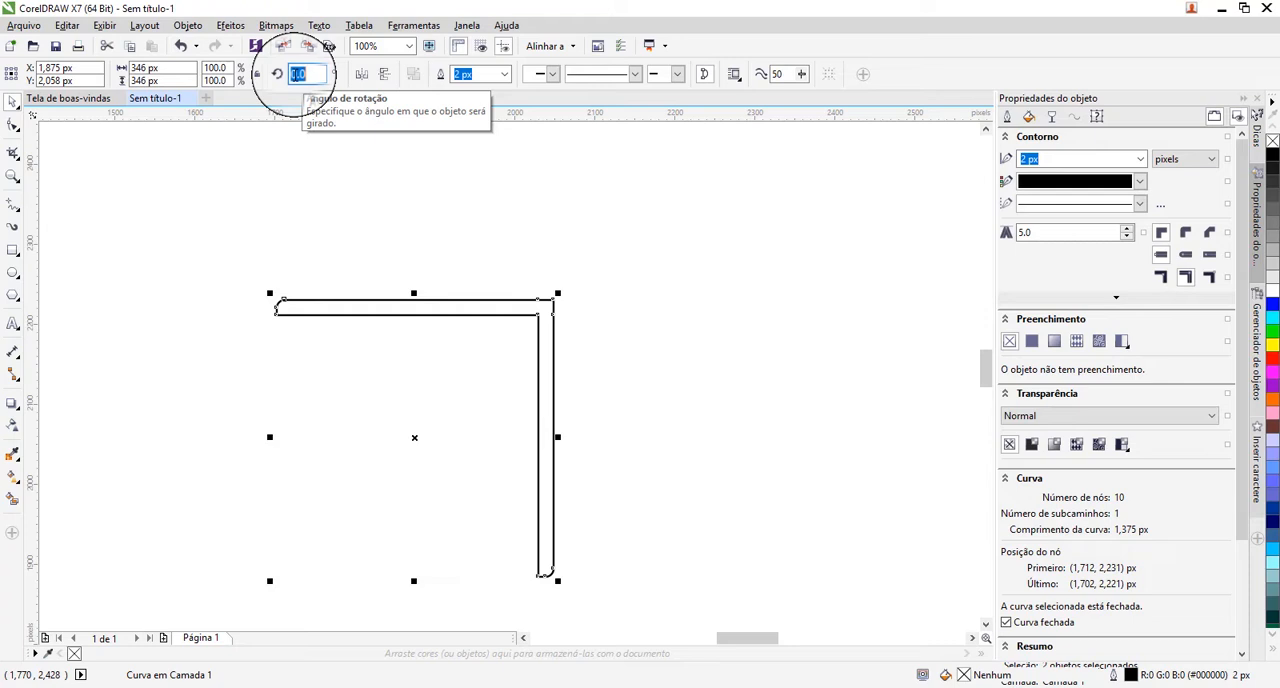
Set the welded corner shape's rotation angle to 135 degrees so that its corner points left.
key(Return)
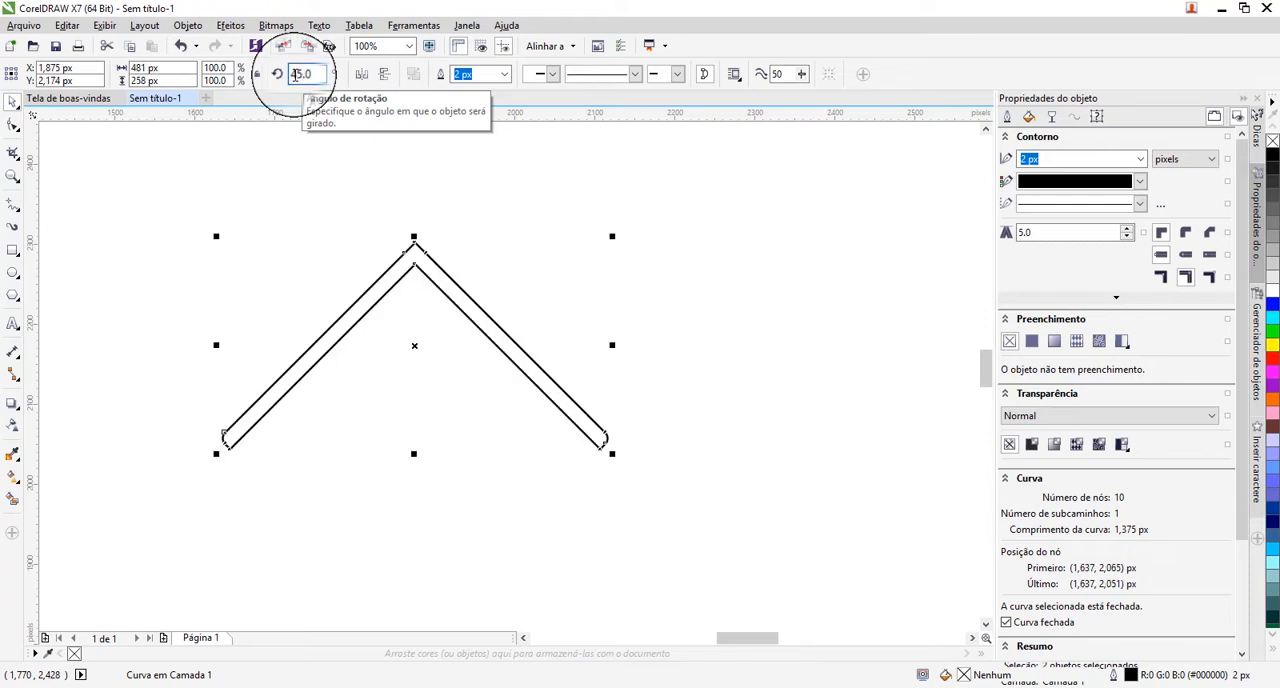
double_click(295, 75)
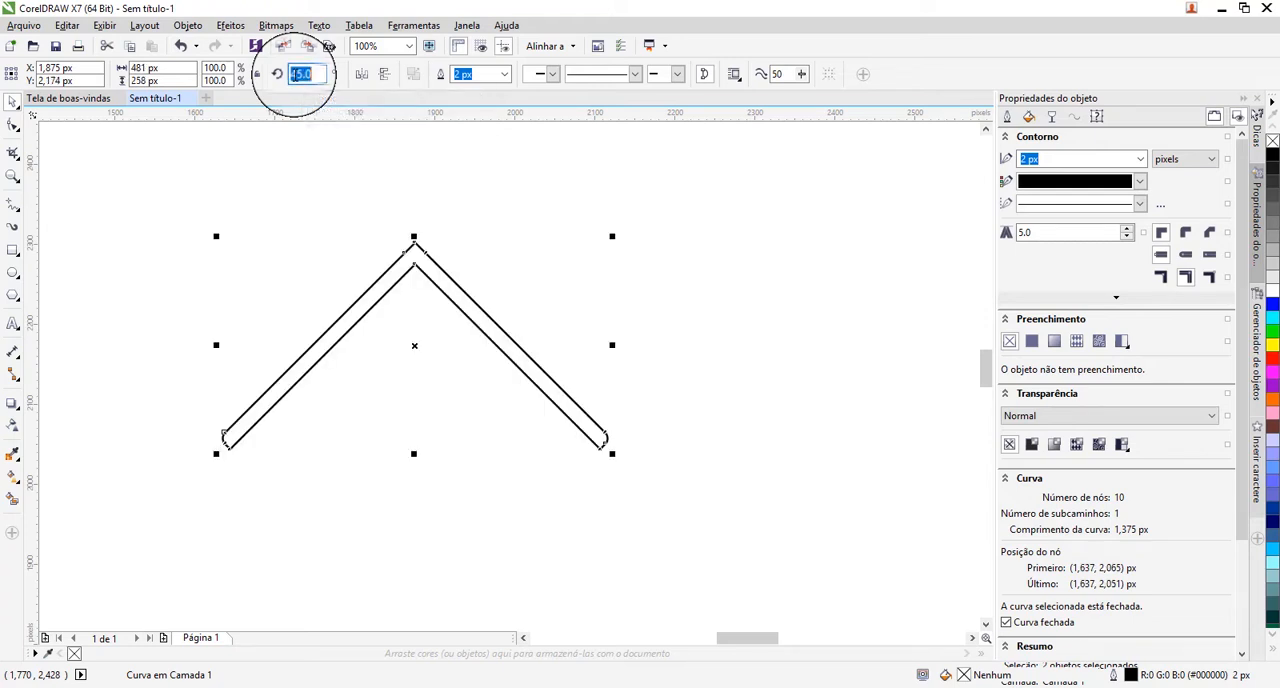
text(1)
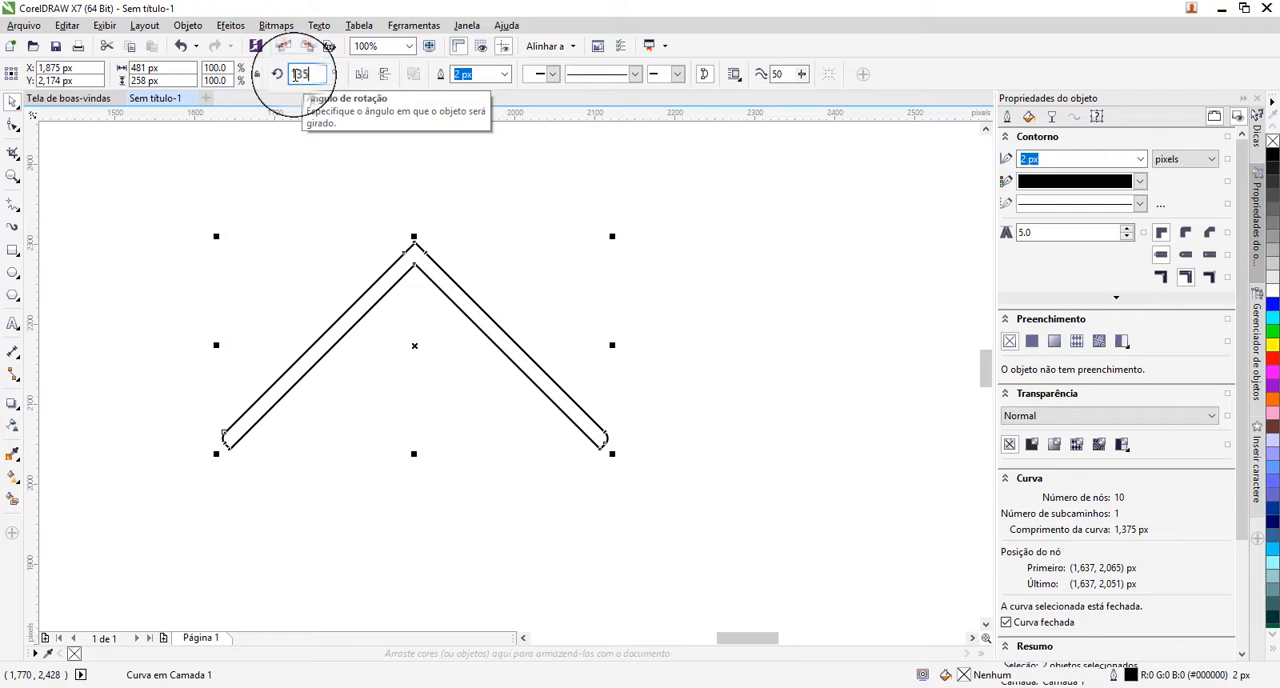
text(35)
key(Return)
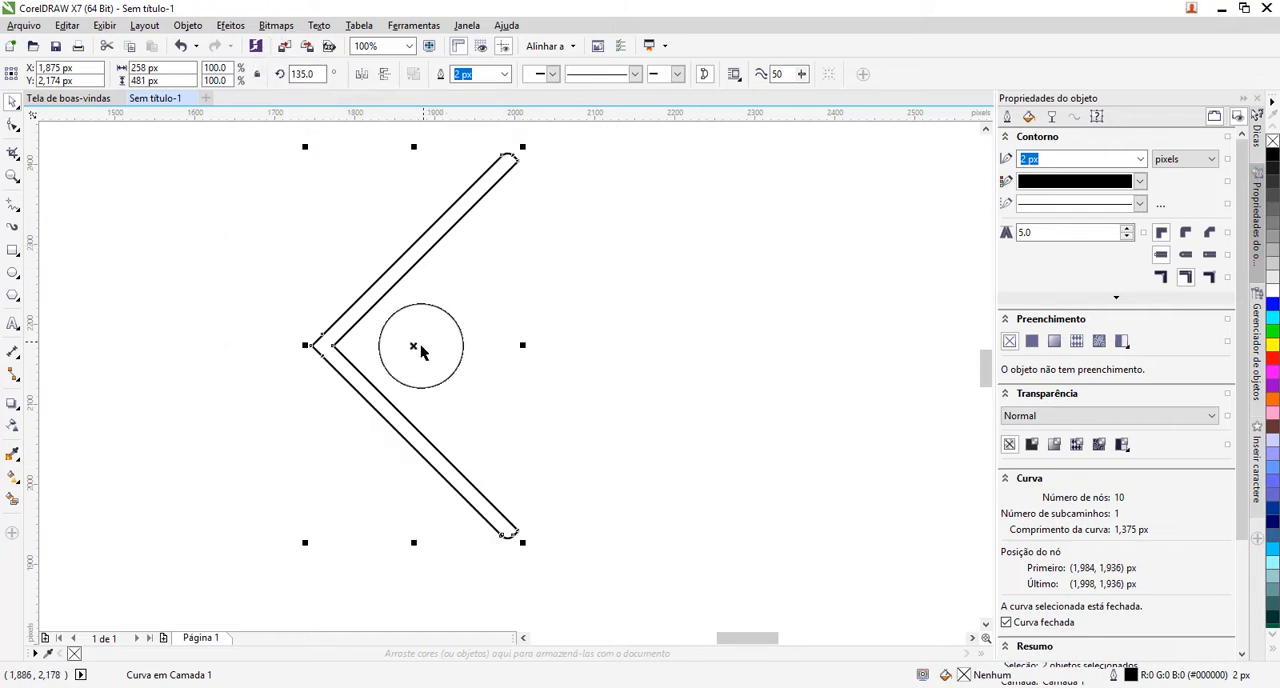
Copy the chevron about 40 px to the right and repeat the duplication until six evenly spaced chevrons form a row.
drag(421, 350, 447, 347)
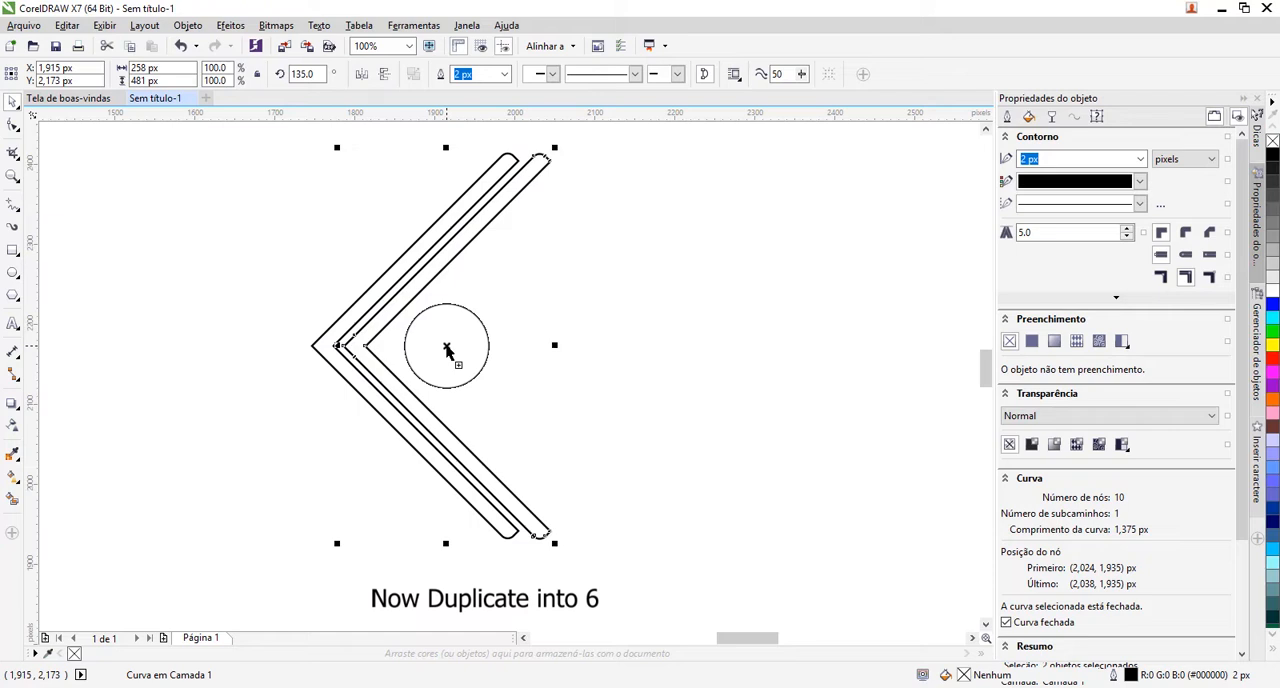
key(ctrl+d)
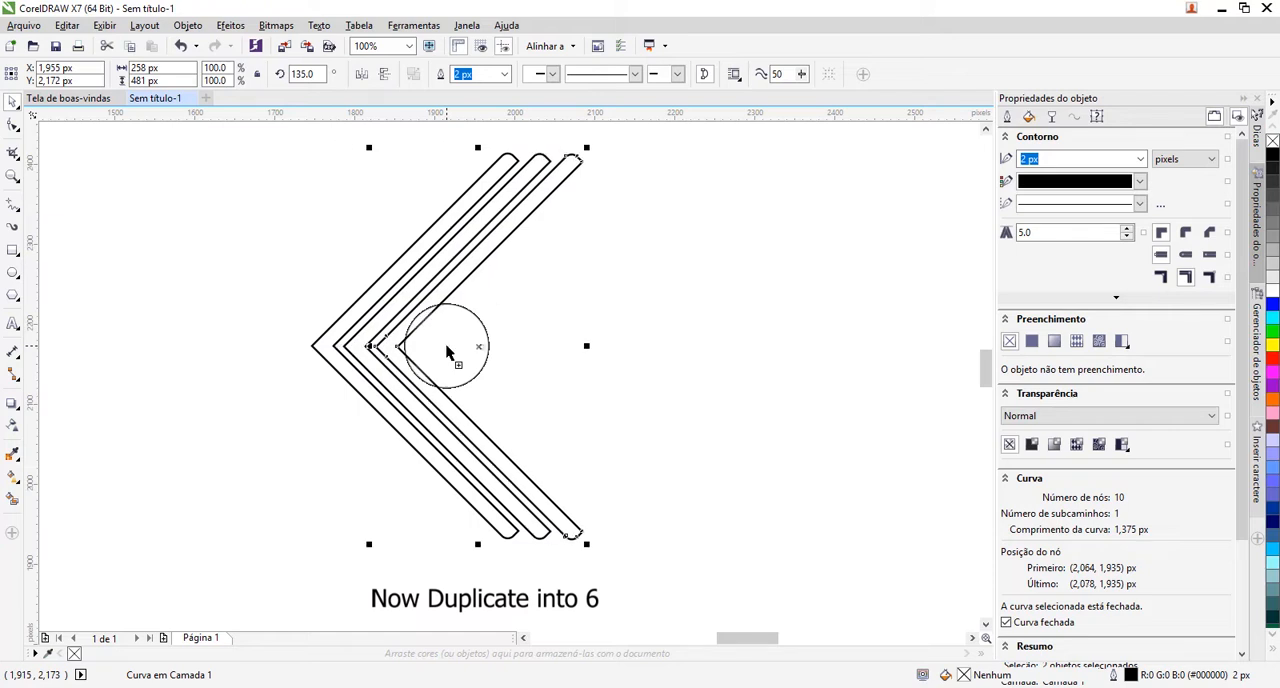
key(ctrl+d)
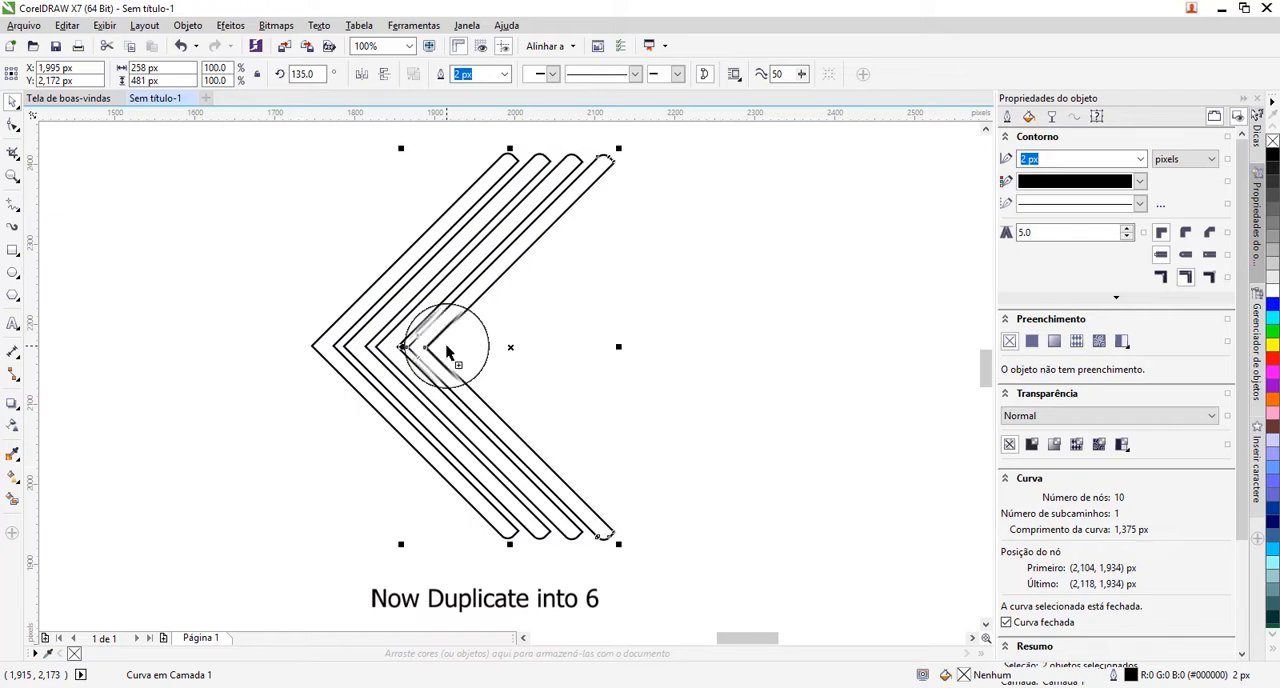
key(ctrl+d)
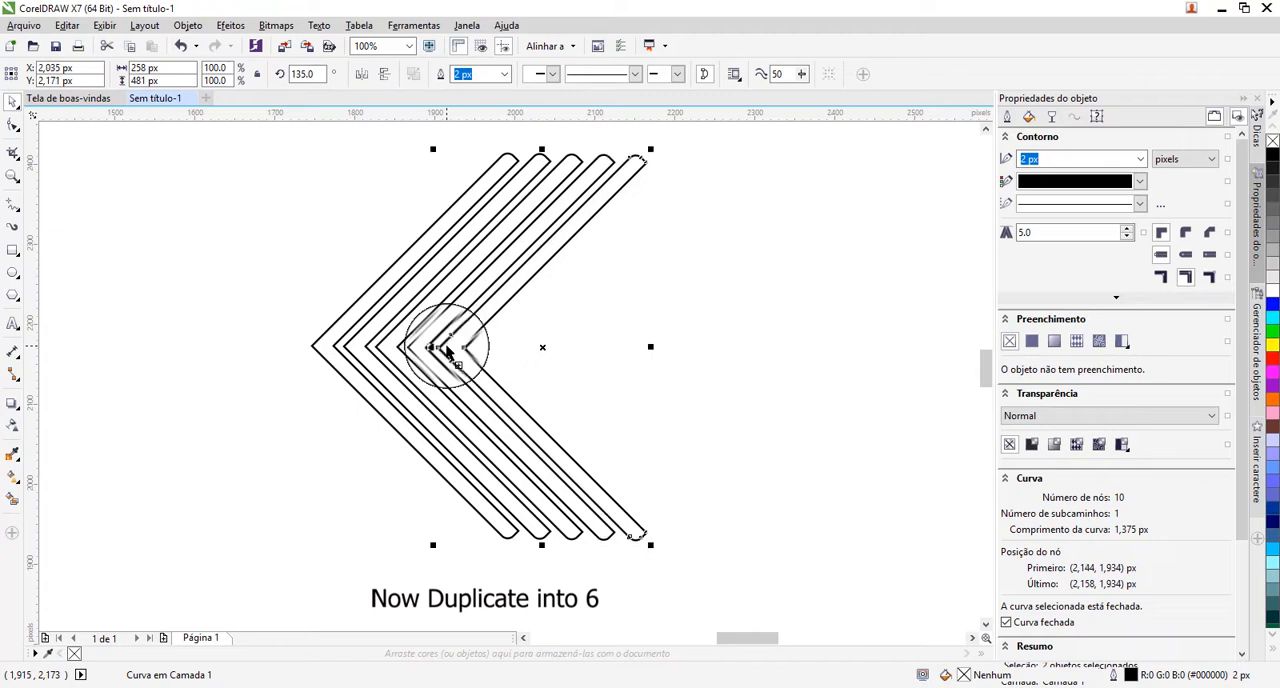
key(ctrl+d)
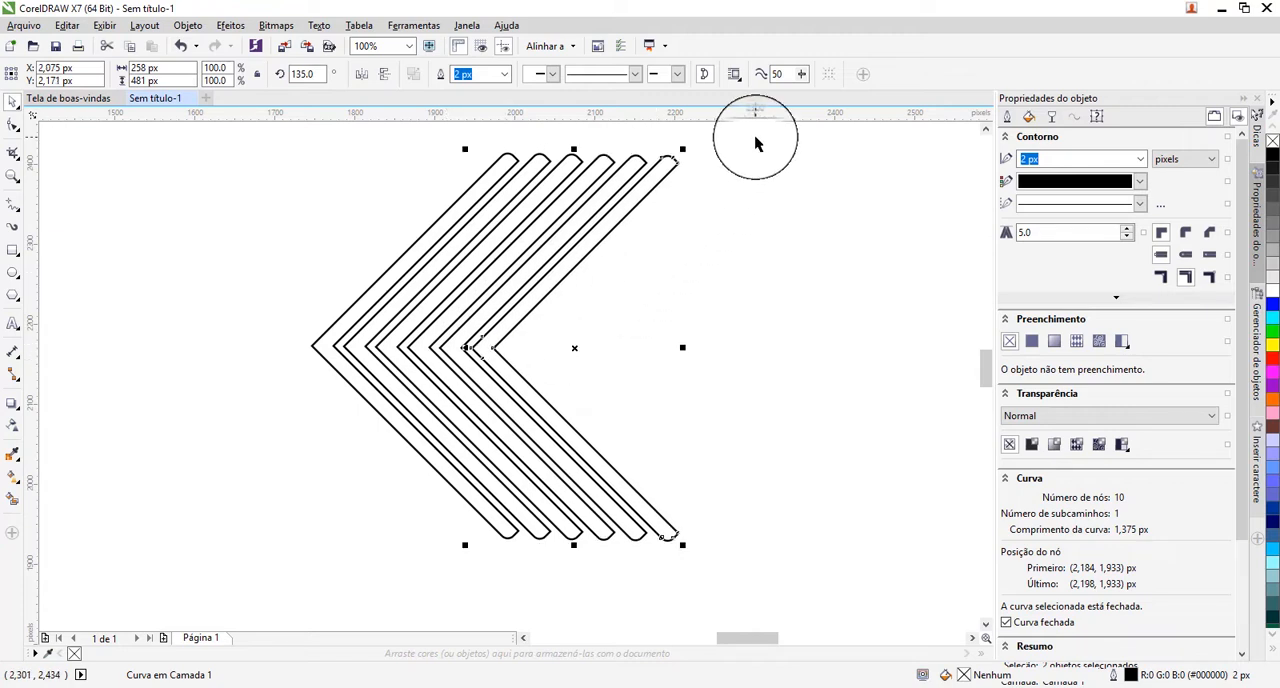
Select all six chevrons and group them.
drag(755, 138, 294, 590)
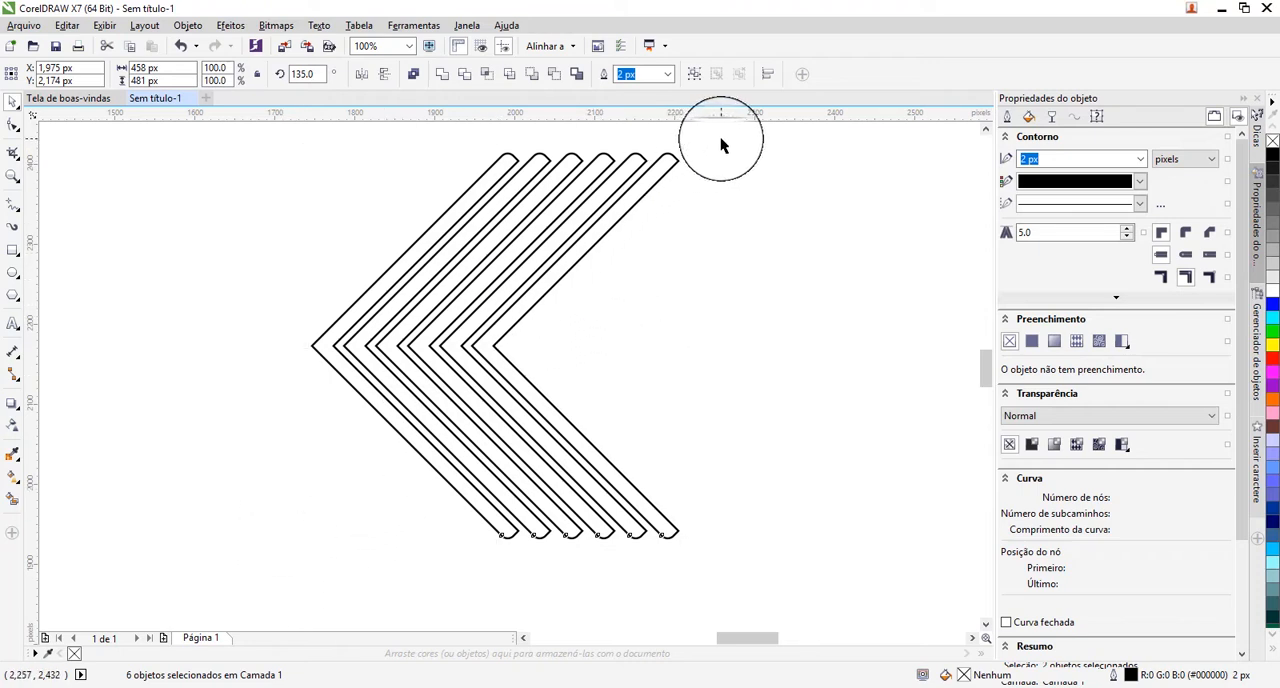
drag(720, 137, 242, 567)
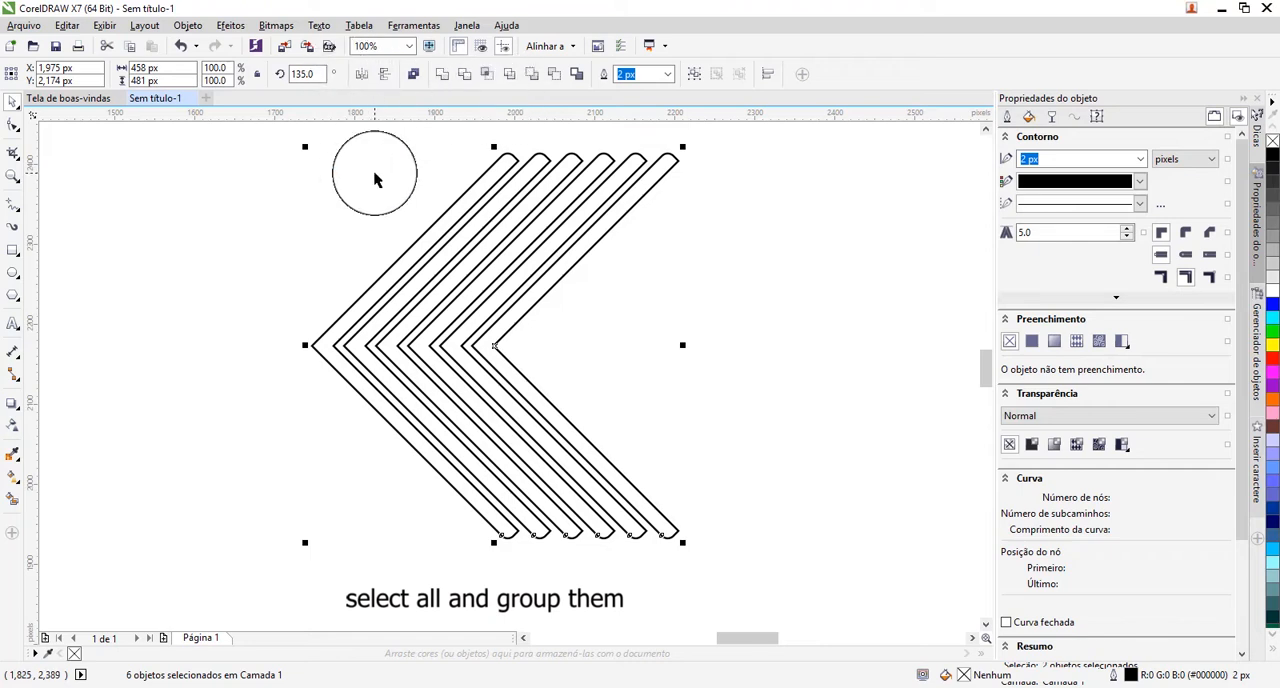
key(ctrl+g)
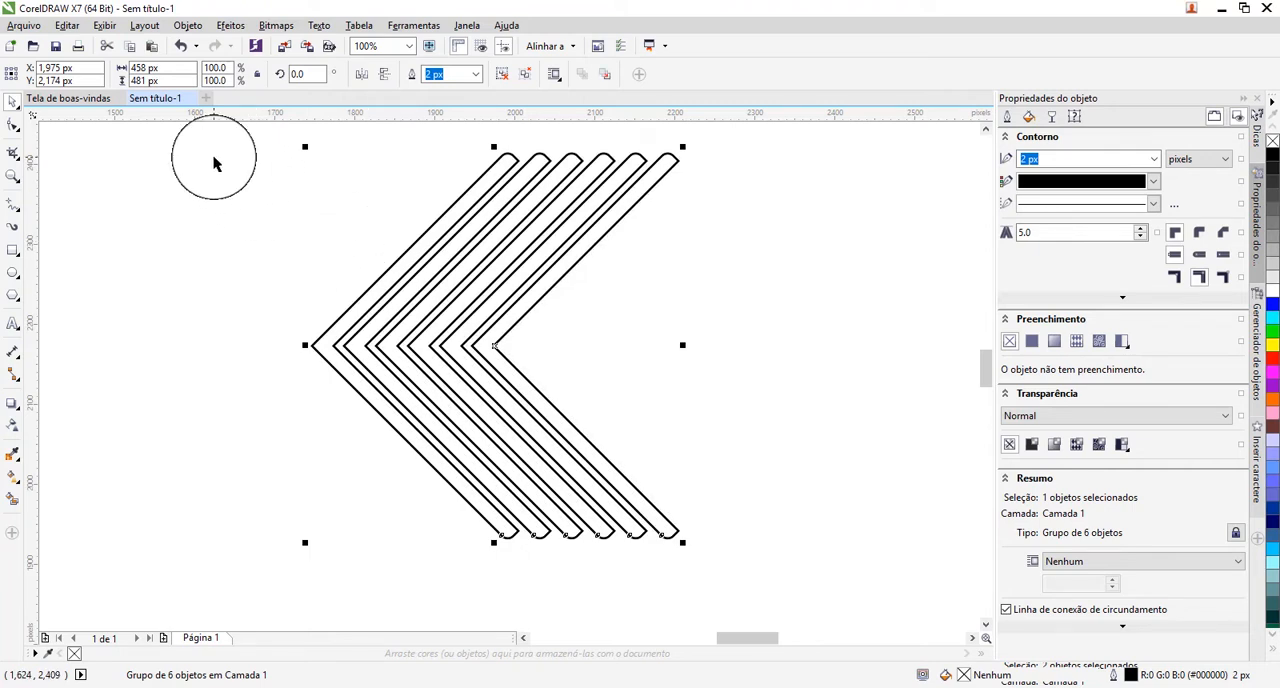
Duplicate the chevron group, mirror the copy horizontally and position it over the original, offset about 31 px to the right.
click(362, 78)
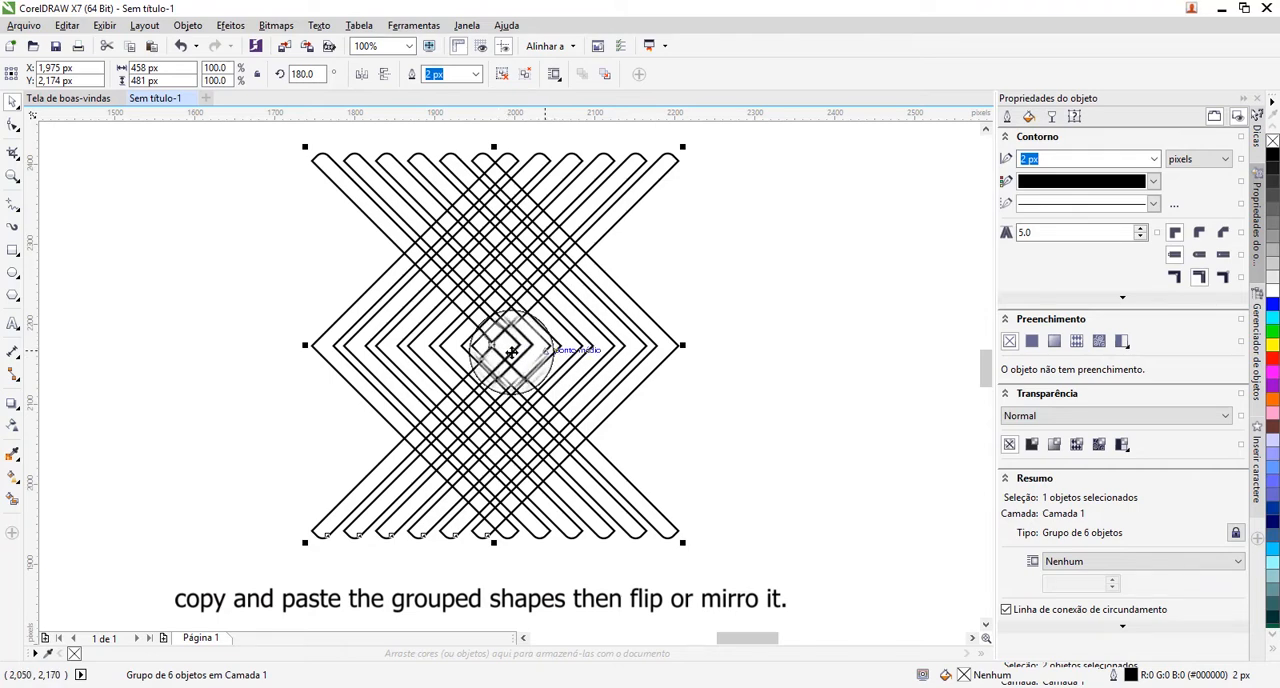
drag(508, 349, 677, 347)
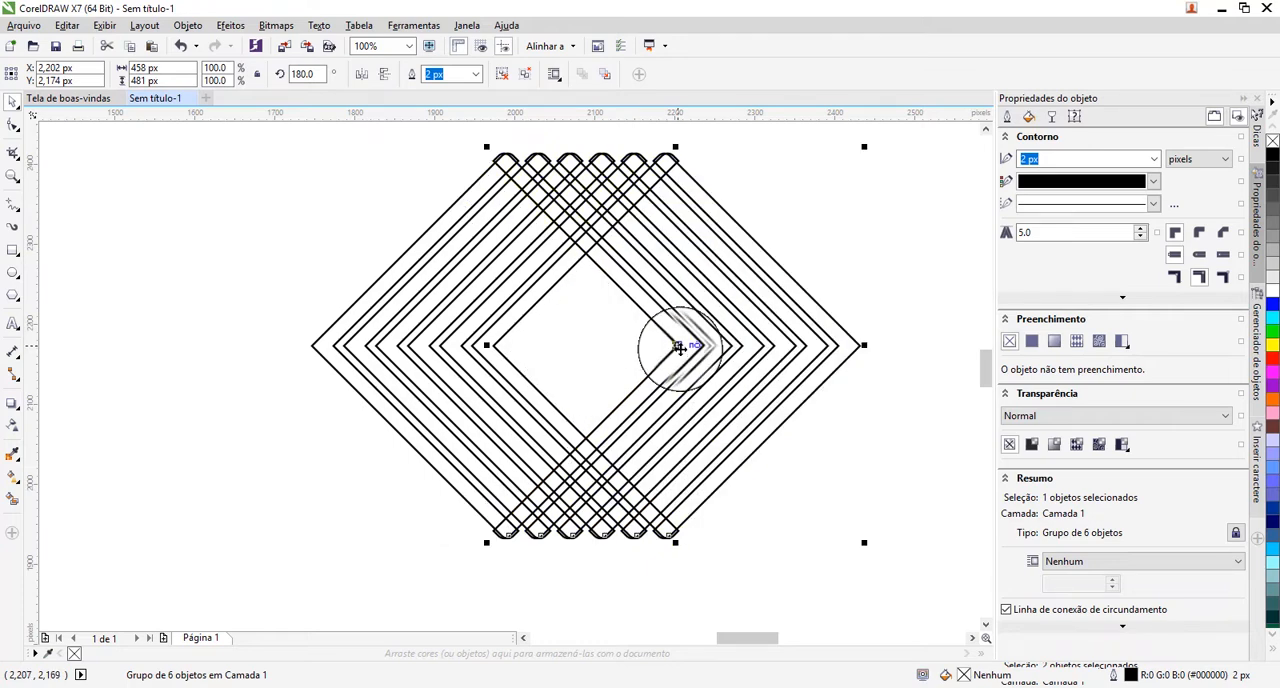
drag(679, 347, 513, 351)
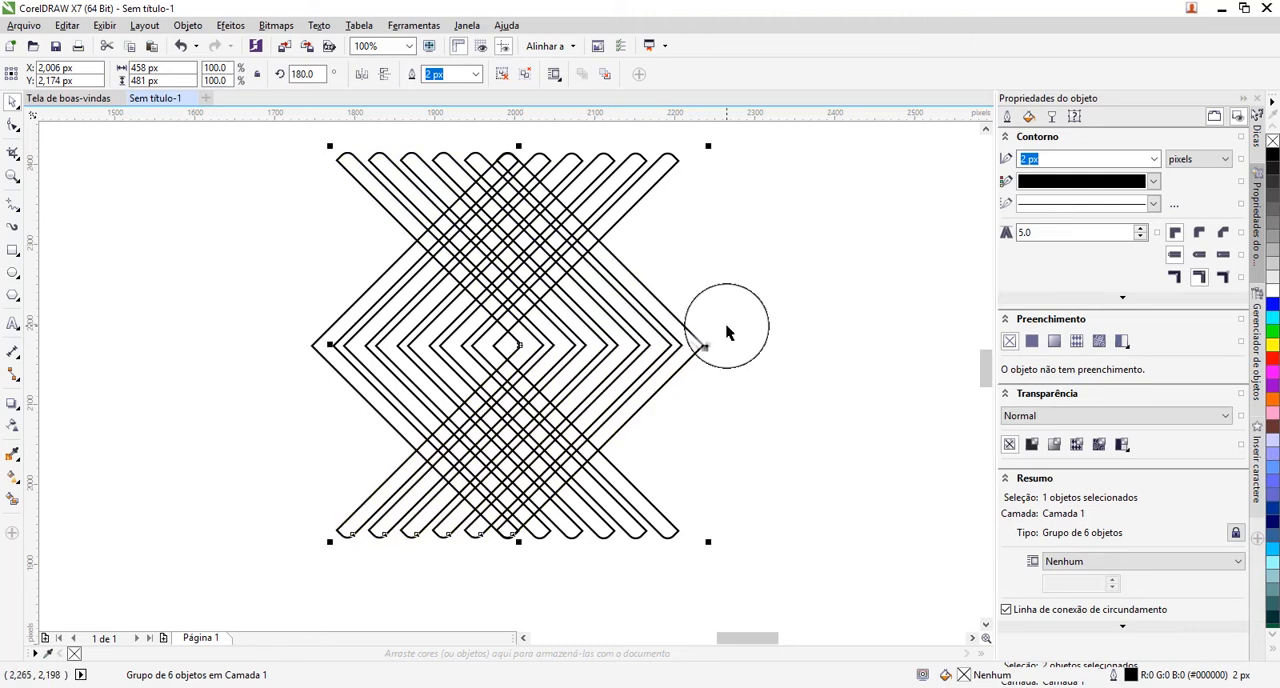
click(803, 321)
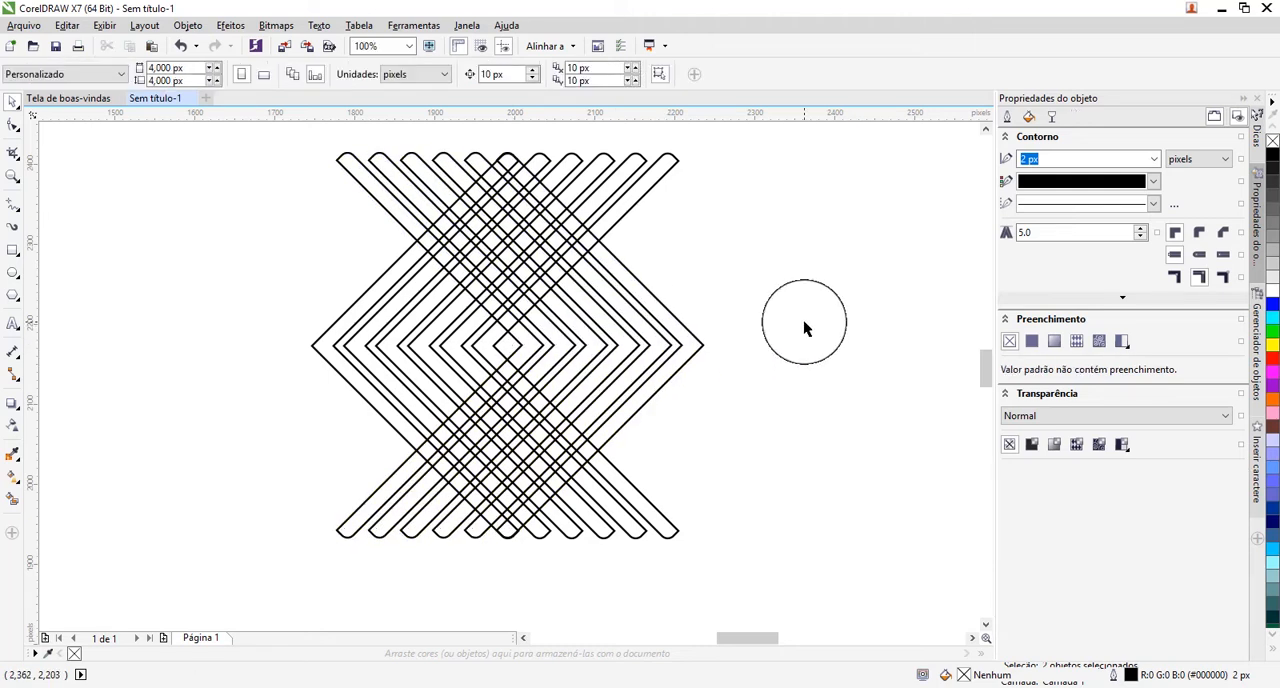
Examine how the rounded ends of the two overlapping chevron groups line up along the upper edge.
click(630, 308)
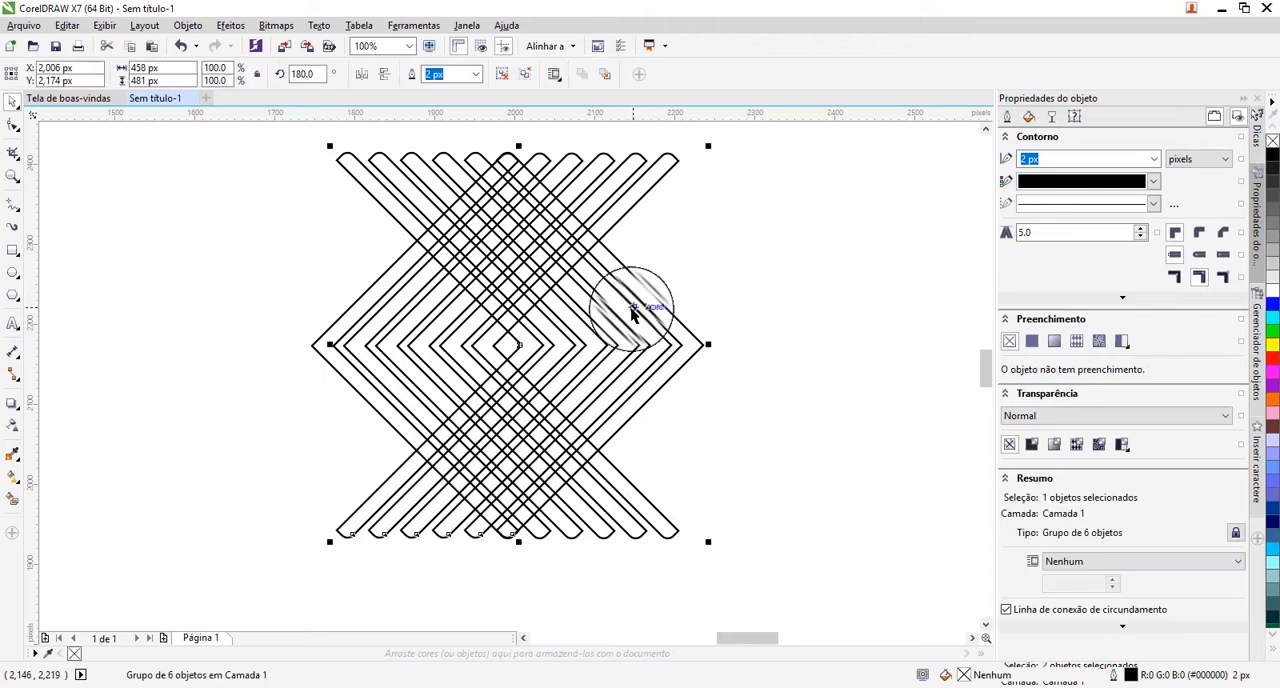
click(12, 177)
drag(427, 130, 594, 194)
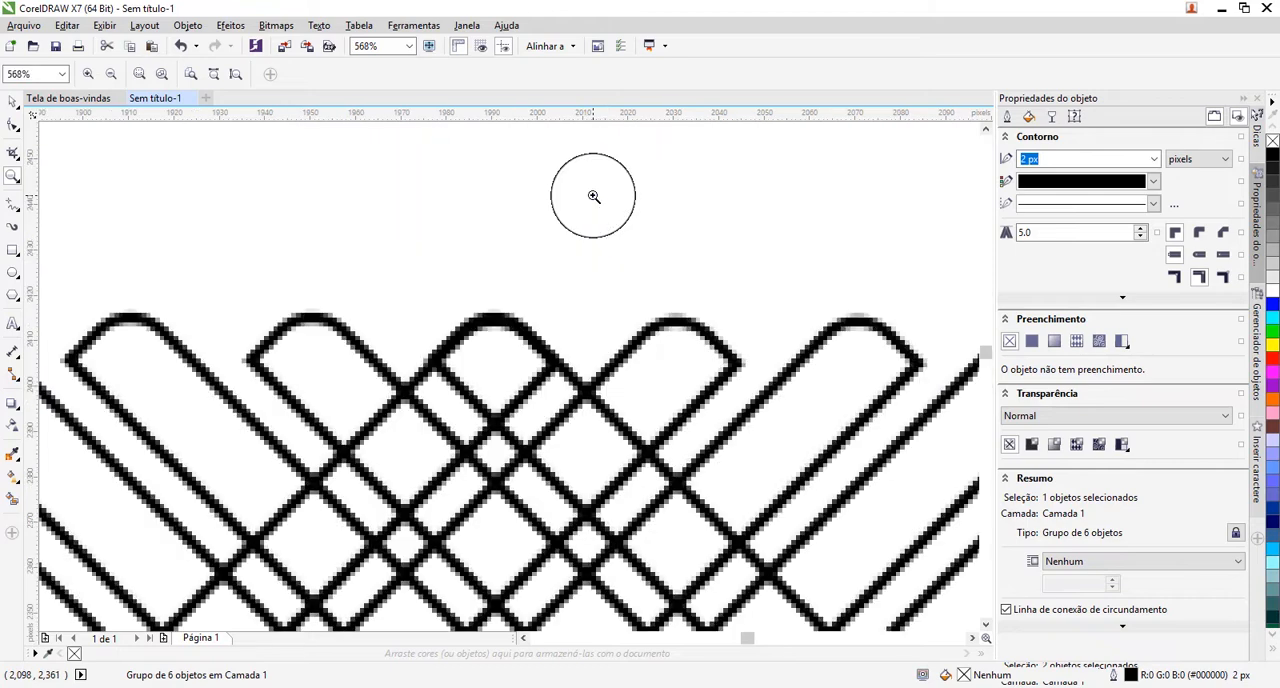
right_click(517, 351)
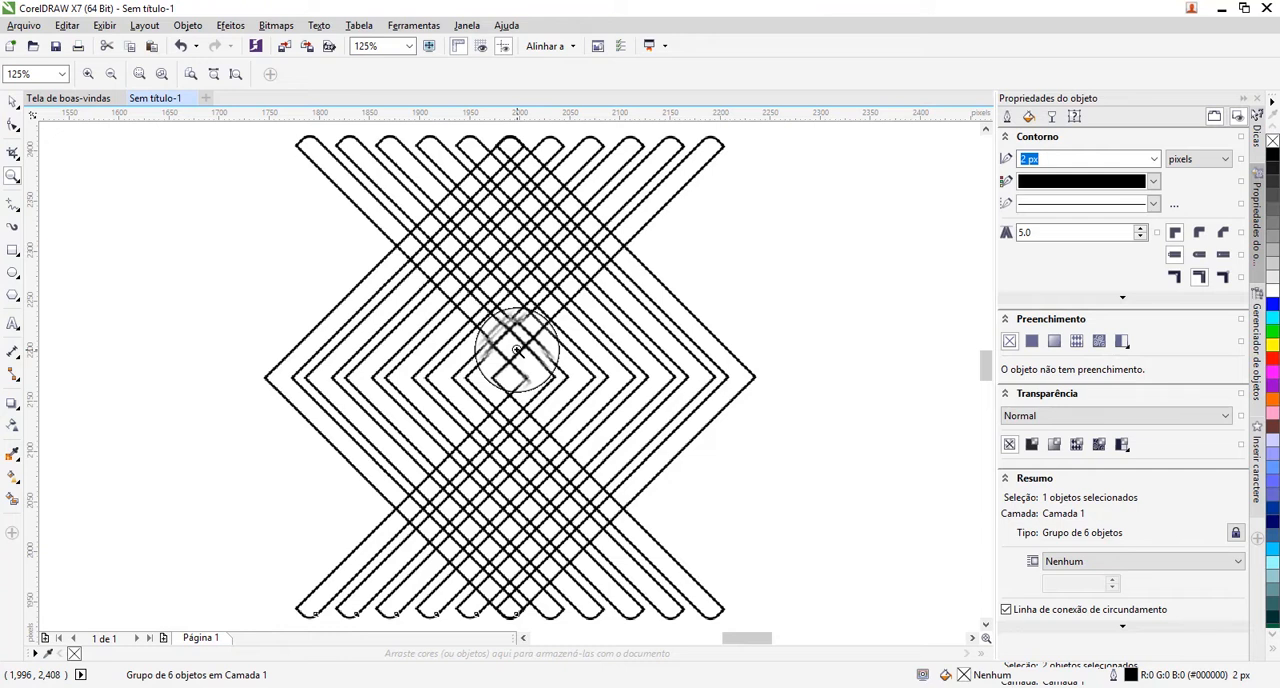
click(11, 102)
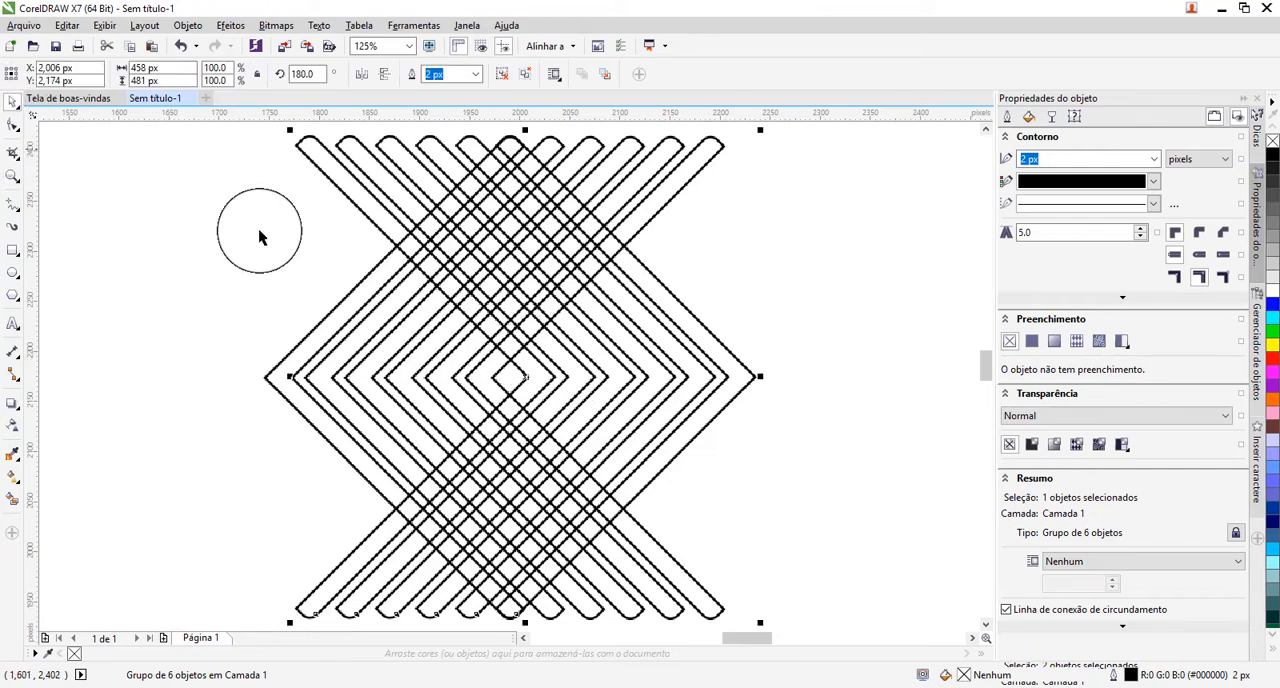
click(247, 352)
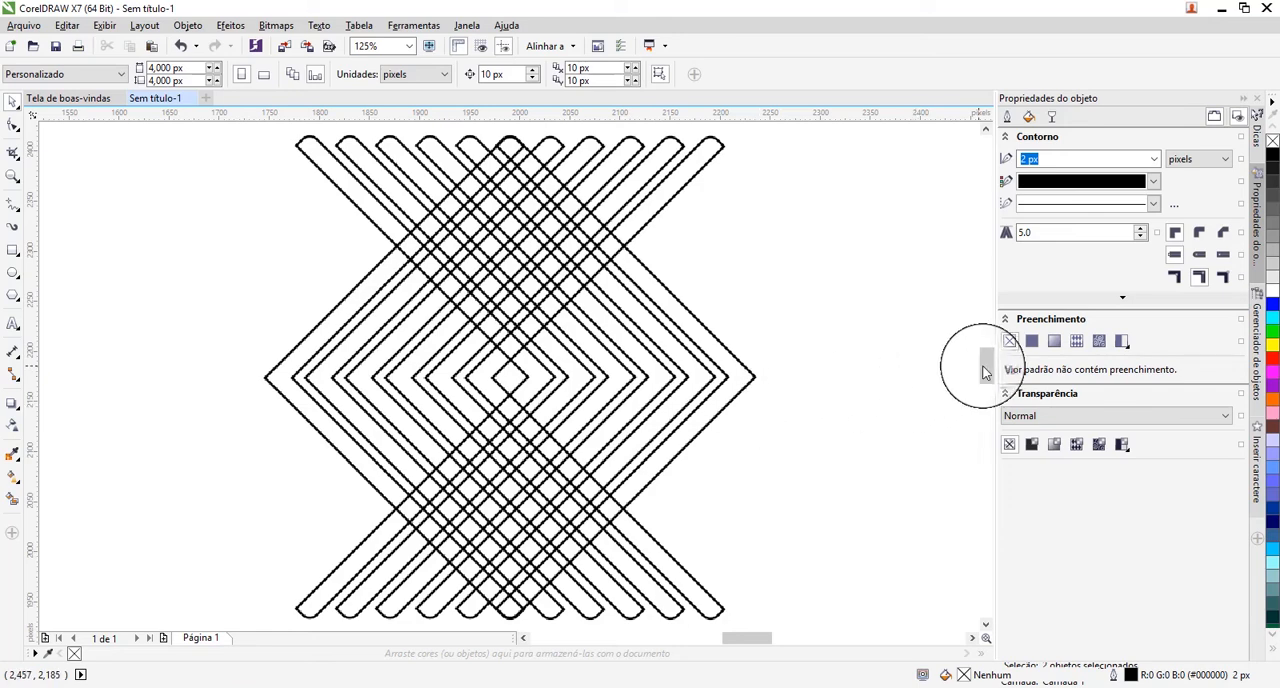
drag(983, 372, 988, 378)
drag(987, 380, 988, 369)
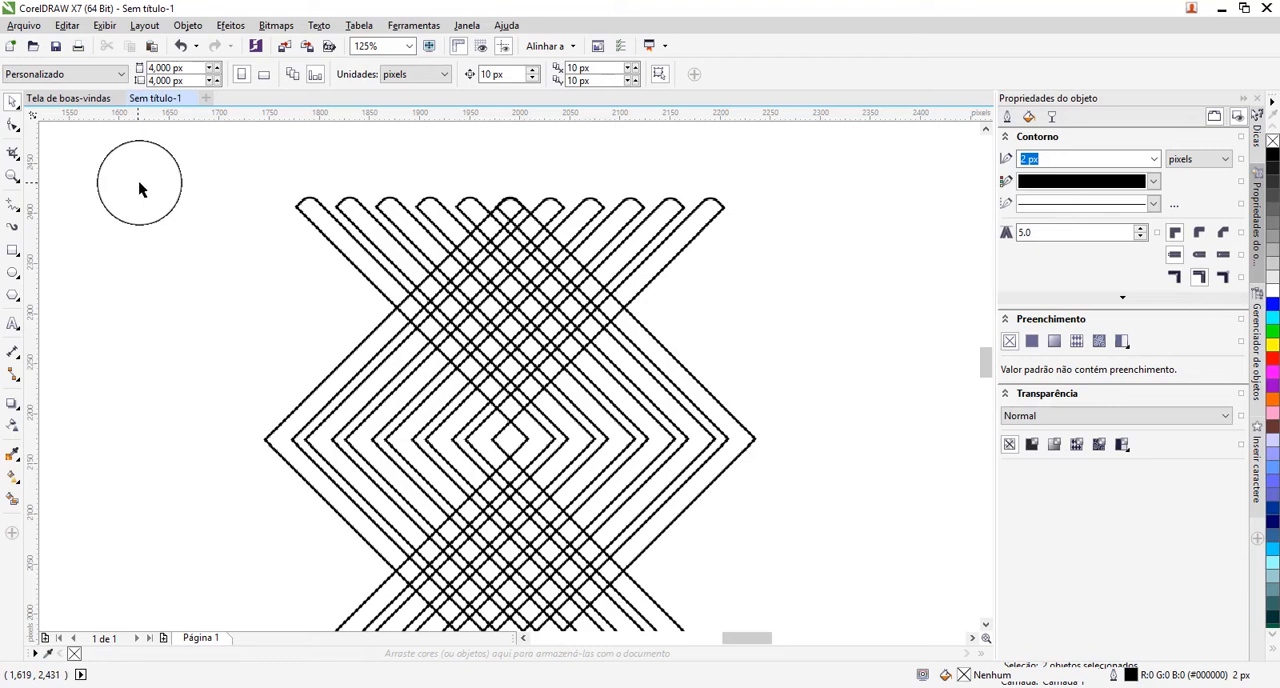
Ungroup both overlapping chevron groups into individual chevrons, one group after the other, and clear the selection.
click(309, 214)
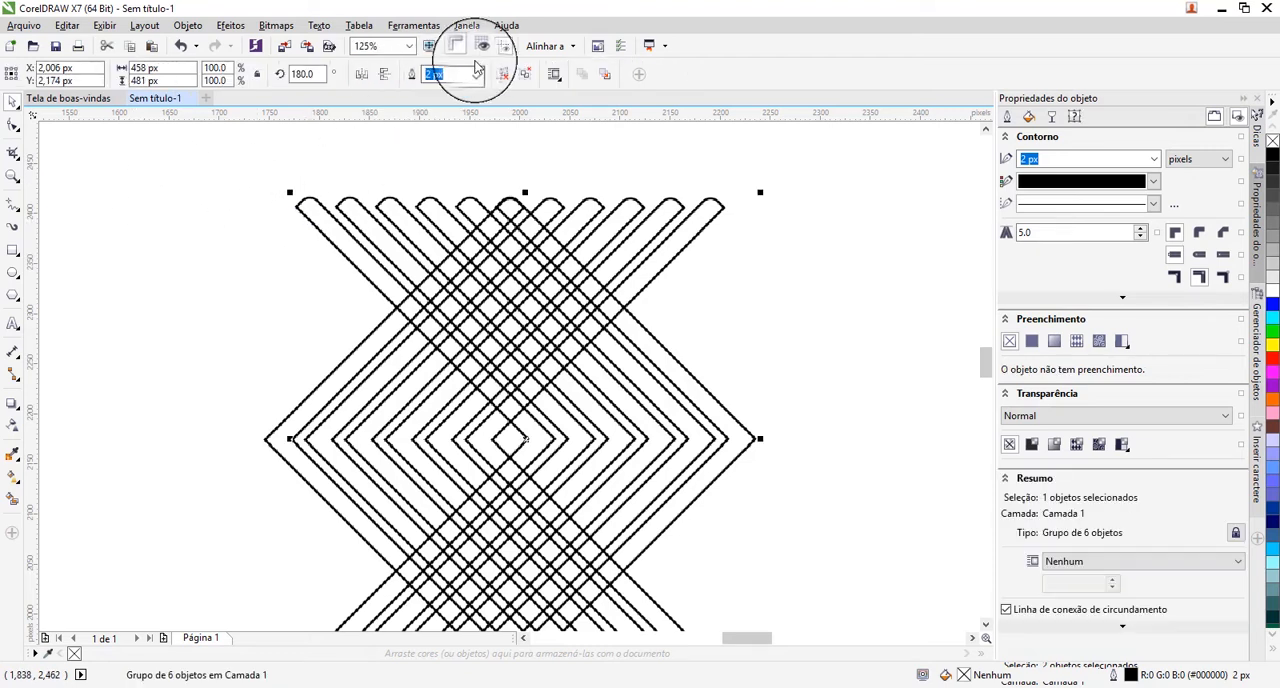
click(503, 76)
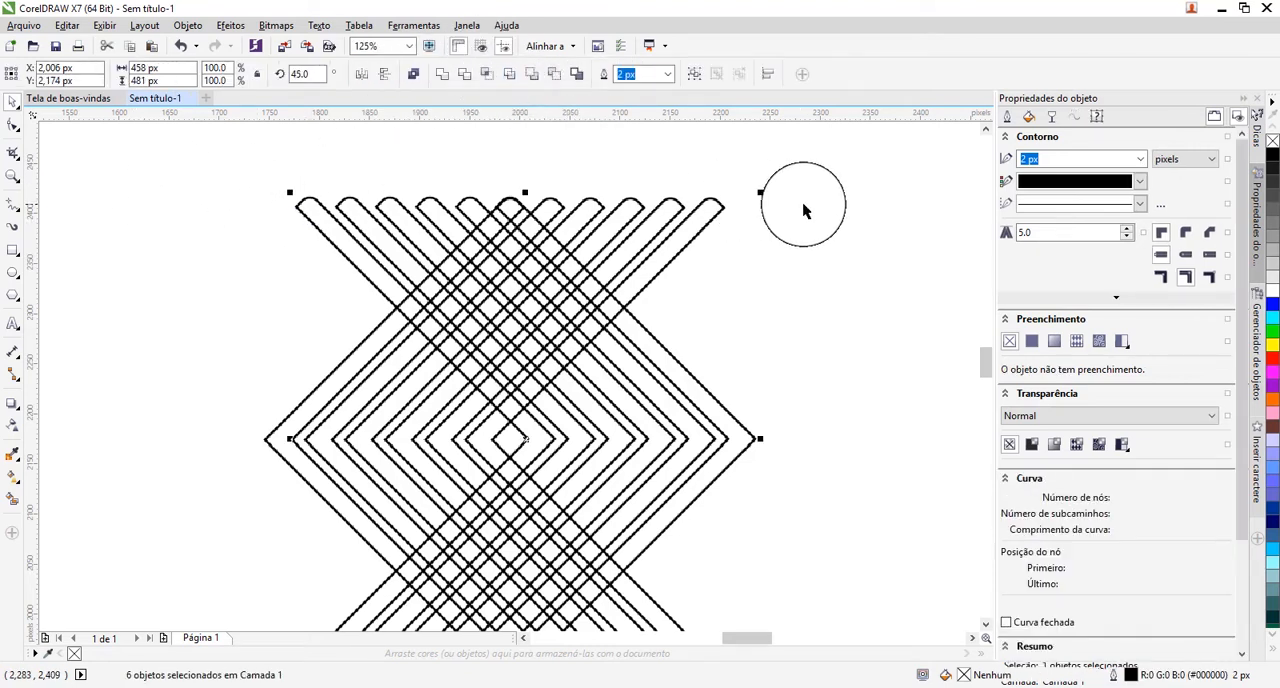
click(849, 221)
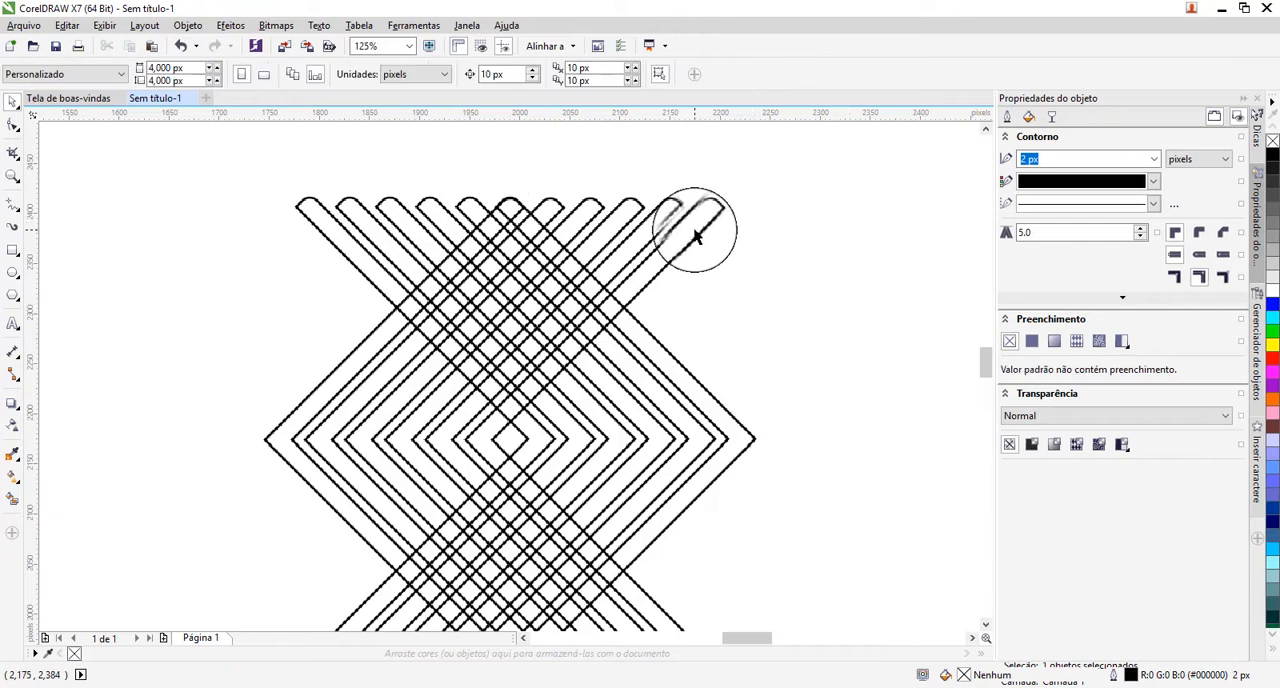
click(697, 236)
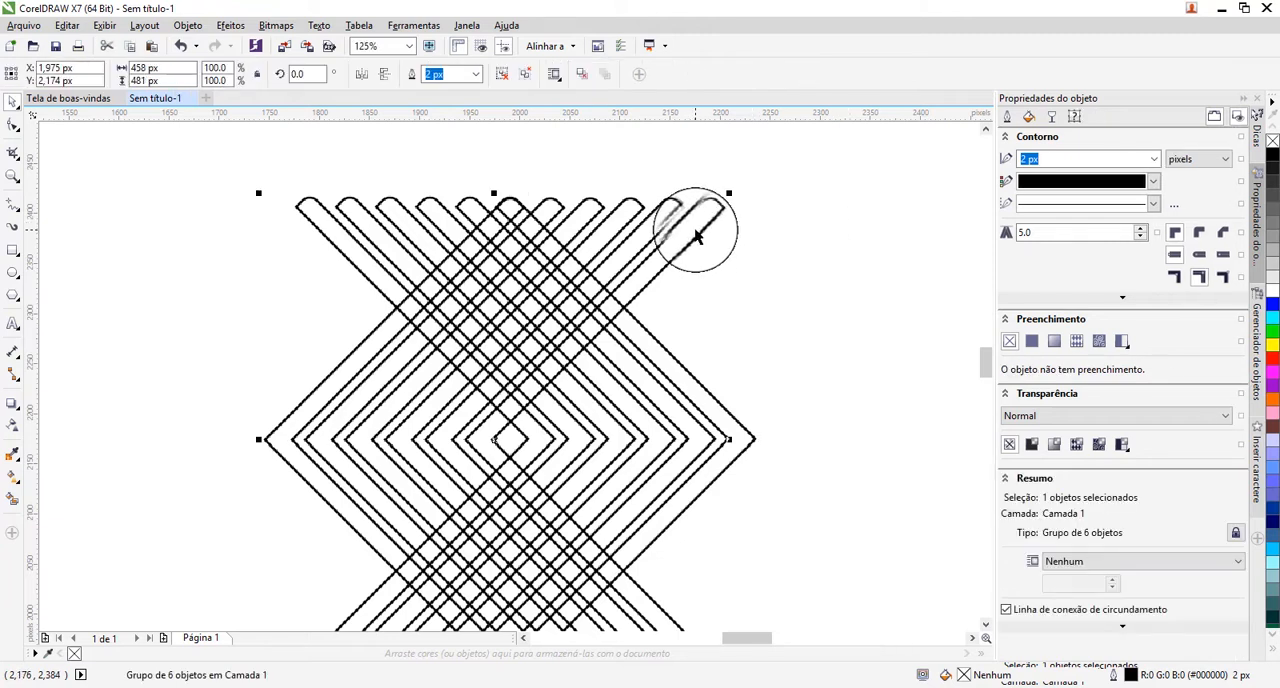
click(503, 78)
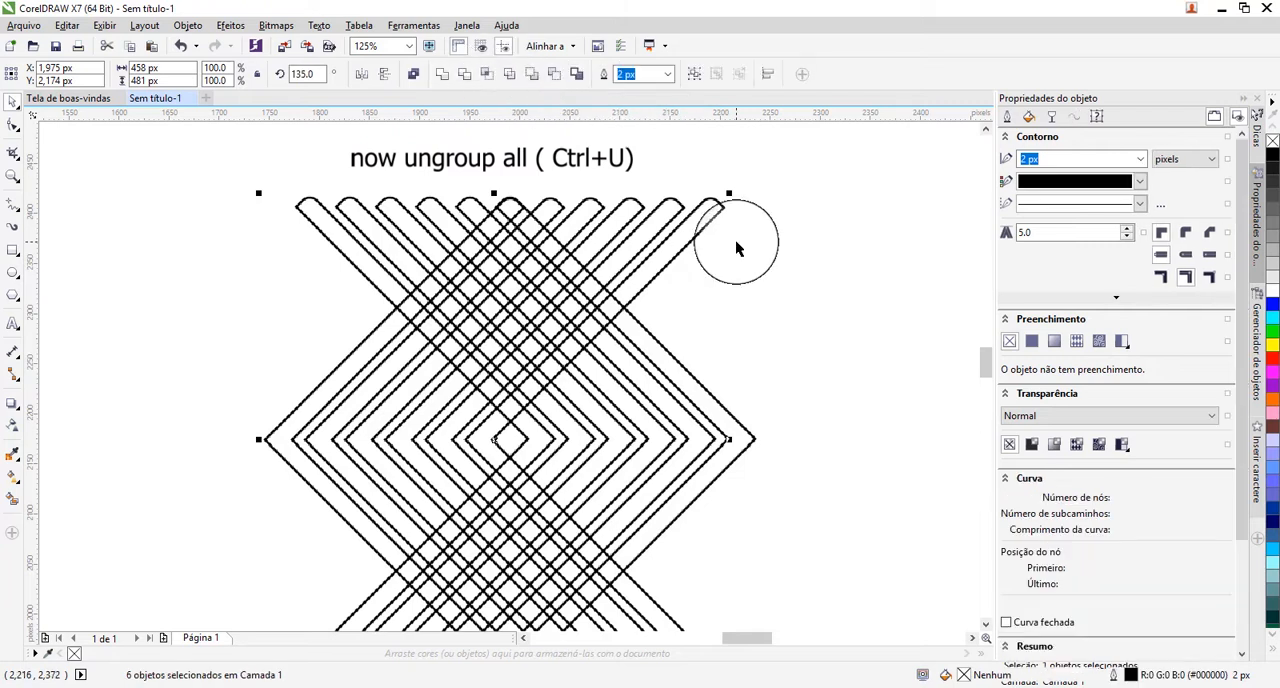
click(822, 338)
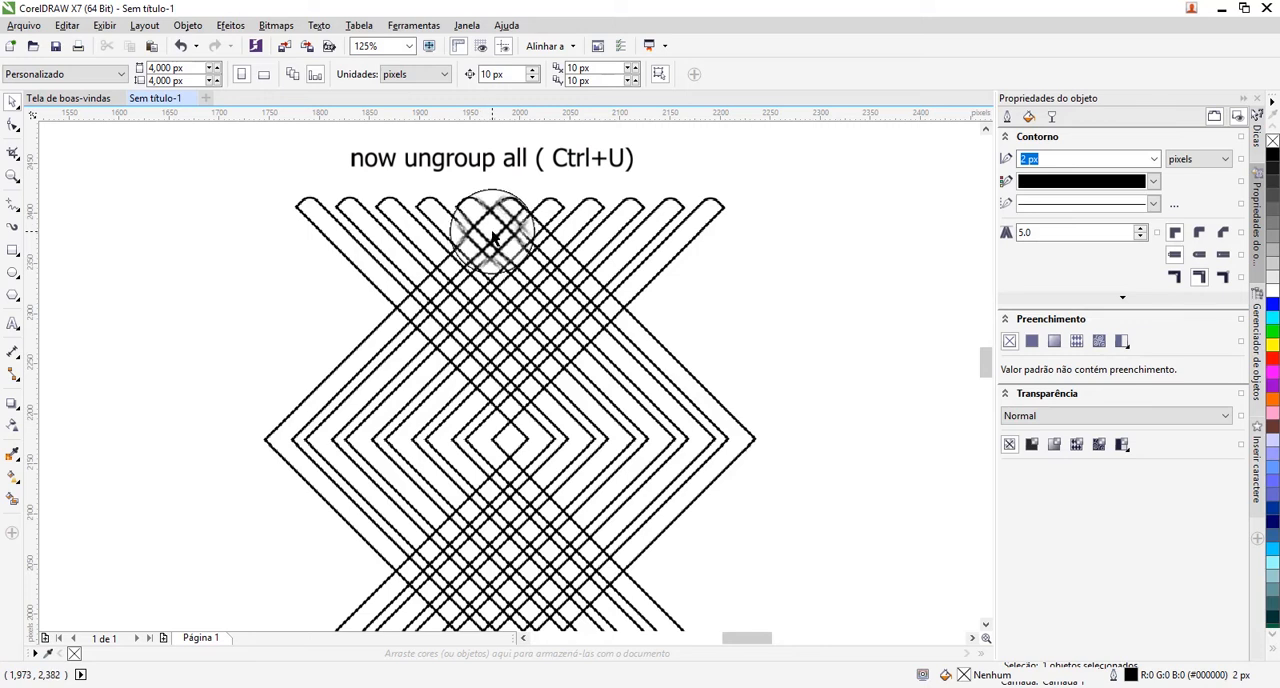
Use Smart Fill with the blue-grey fill and 2 px outline on each square where chevron bands cross in the upper overlap.
click(12, 500)
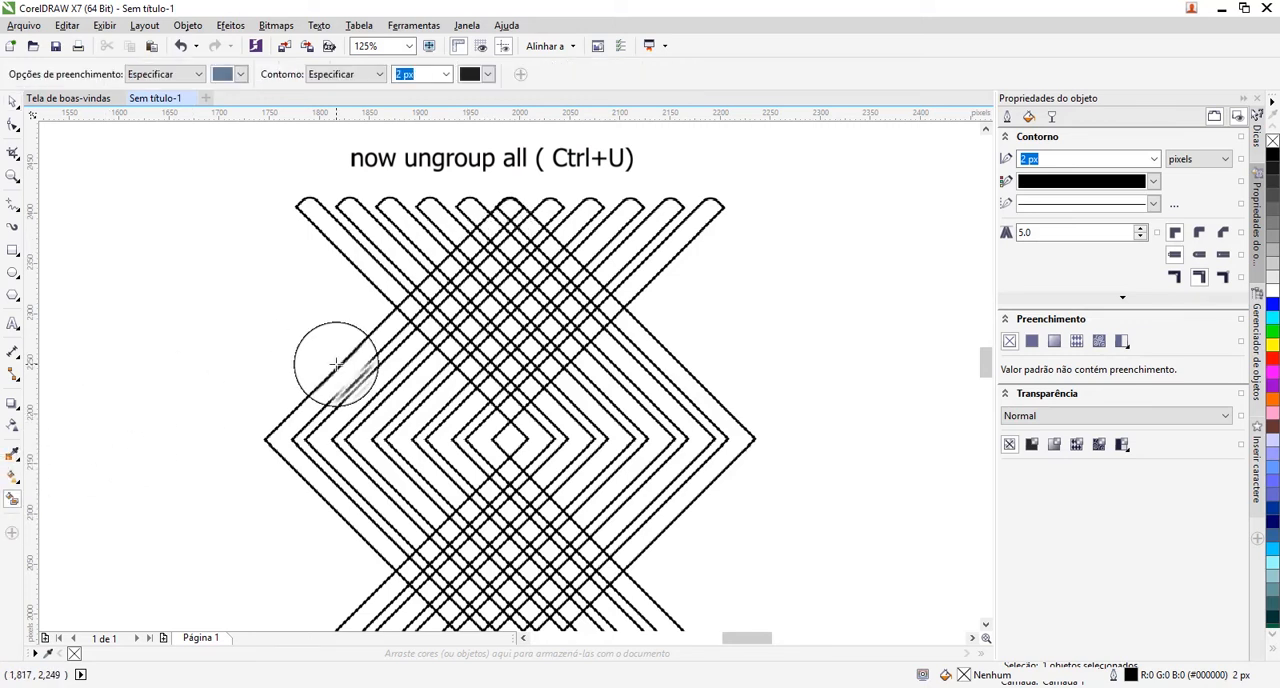
click(409, 305)
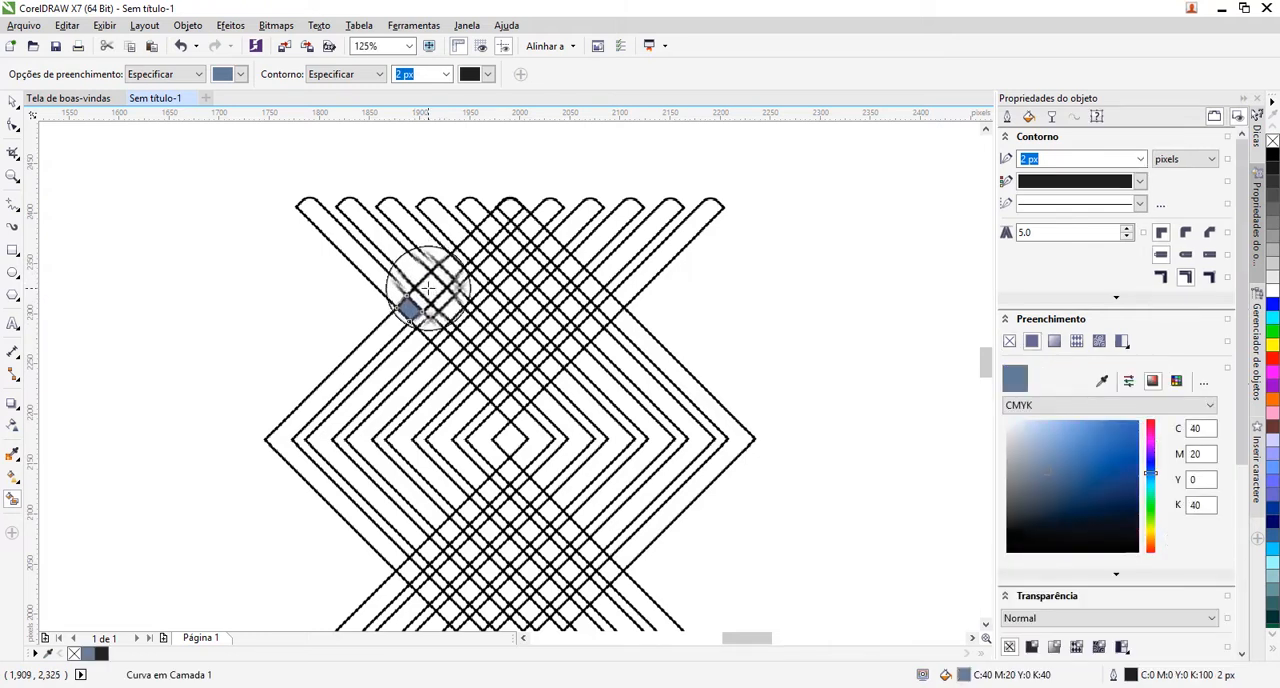
click(430, 287)
click(449, 267)
click(467, 250)
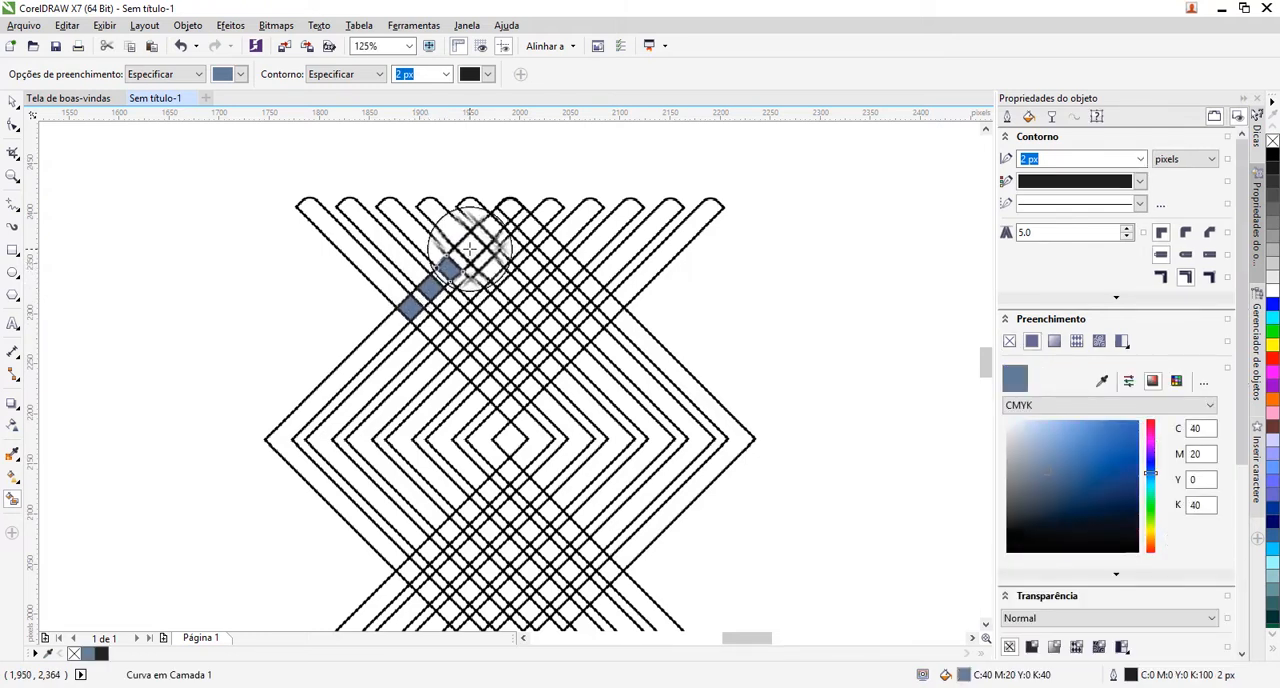
click(499, 223)
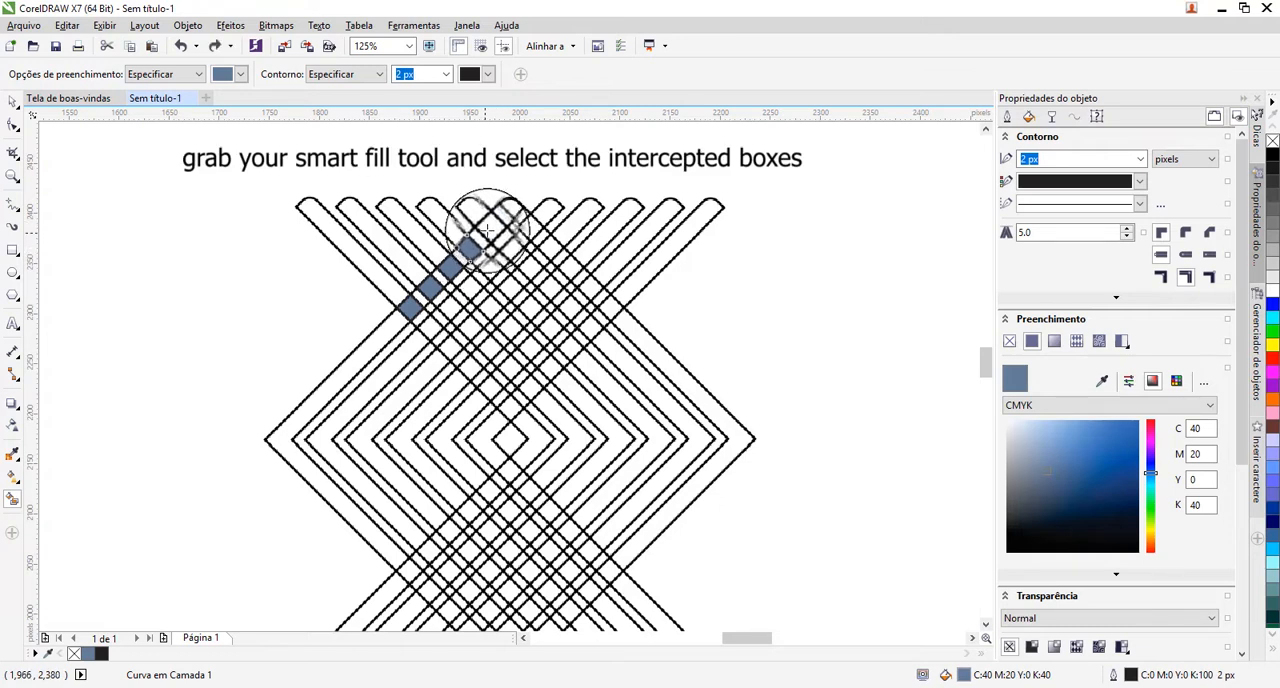
click(488, 229)
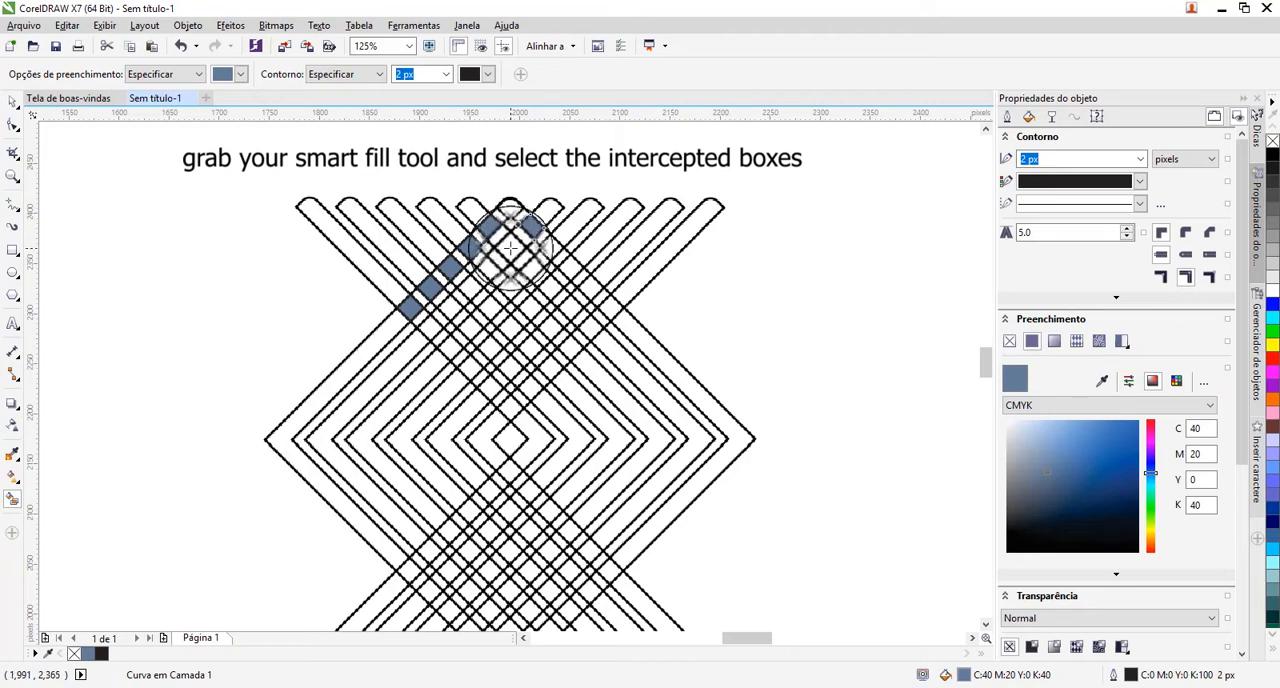
click(510, 248)
click(491, 269)
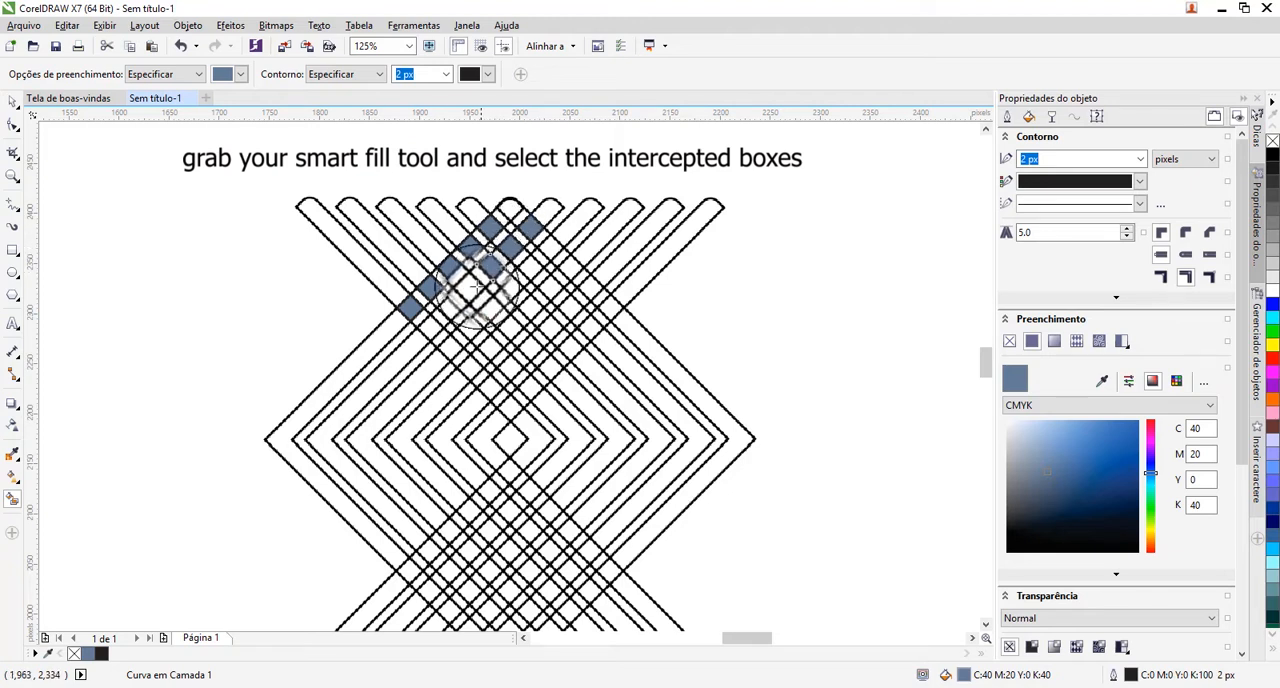
click(469, 290)
click(449, 307)
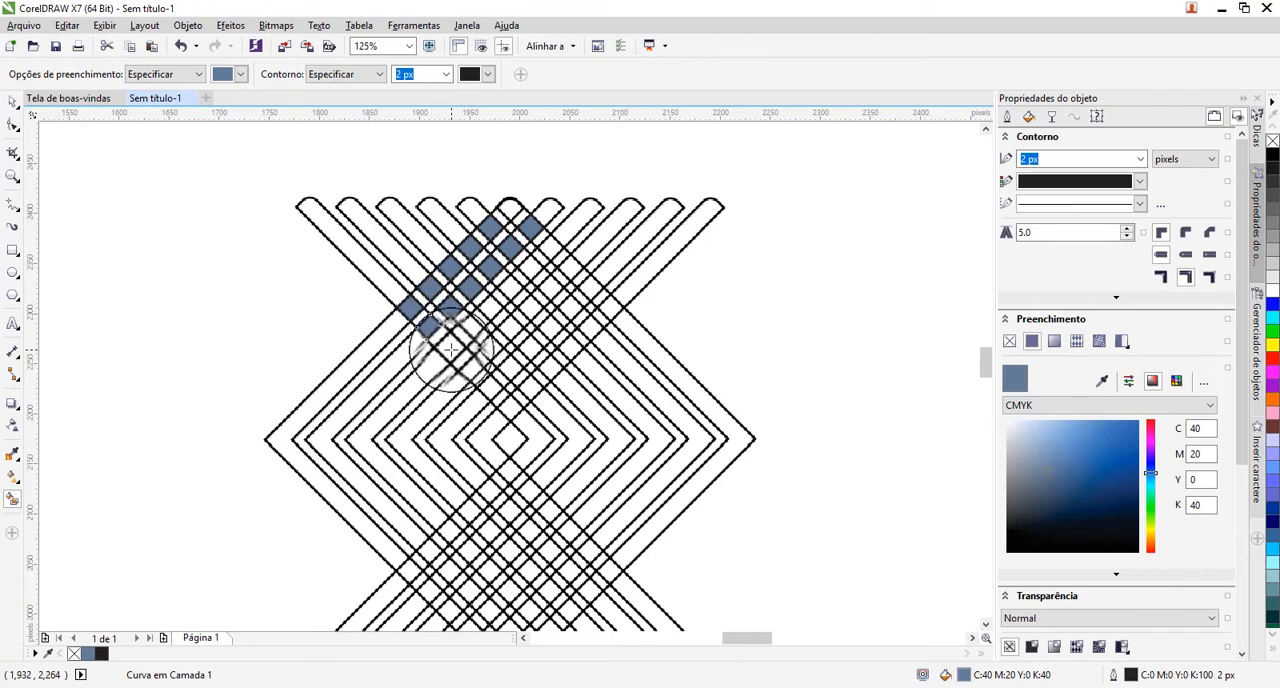
click(452, 347)
click(471, 329)
click(491, 308)
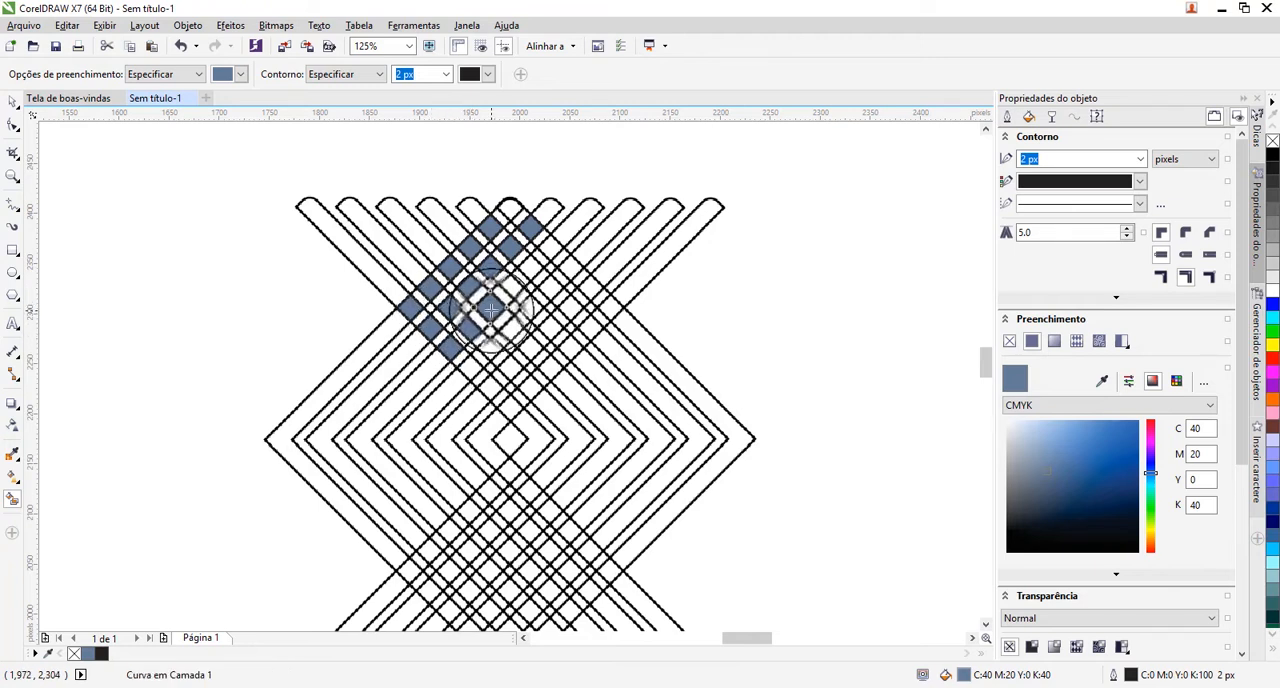
click(513, 288)
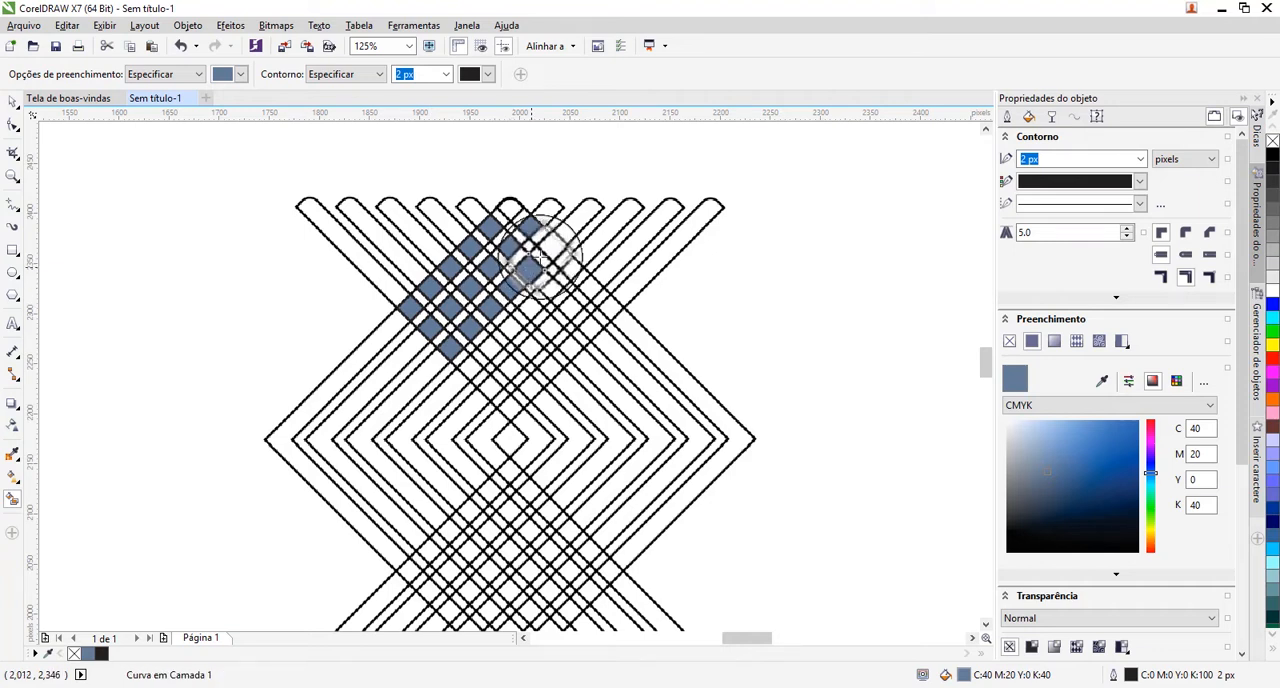
click(549, 246)
click(570, 268)
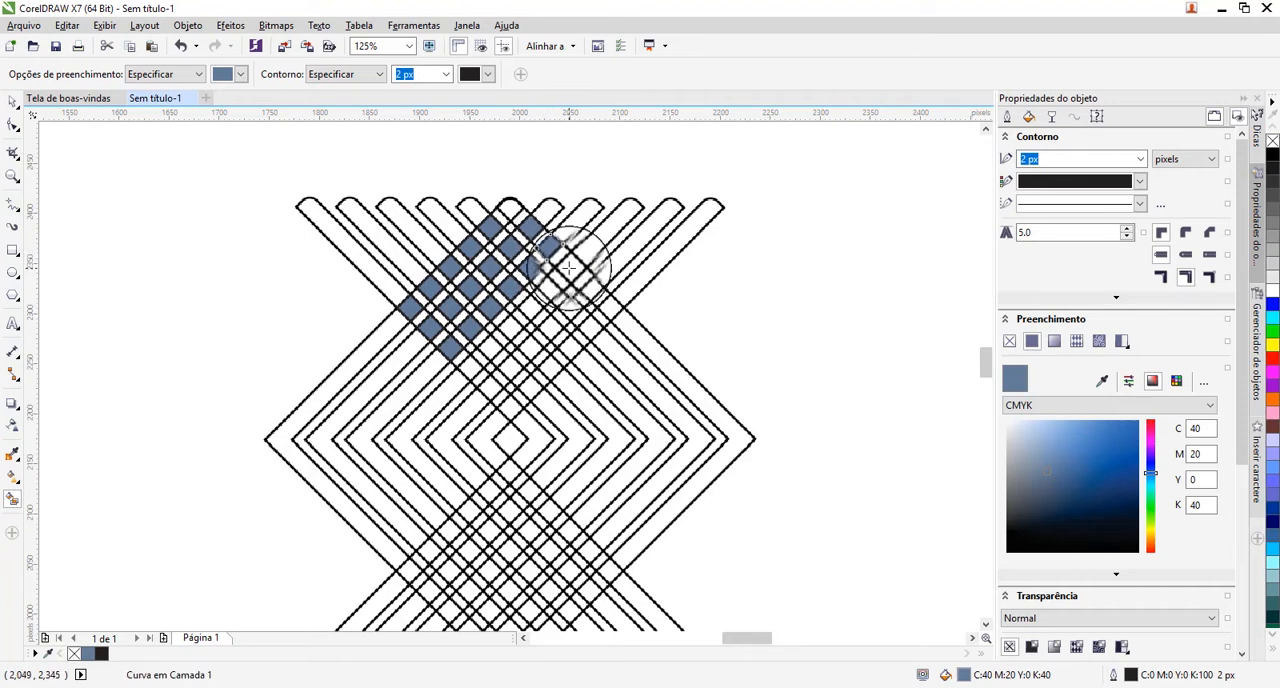
click(610, 307)
click(590, 325)
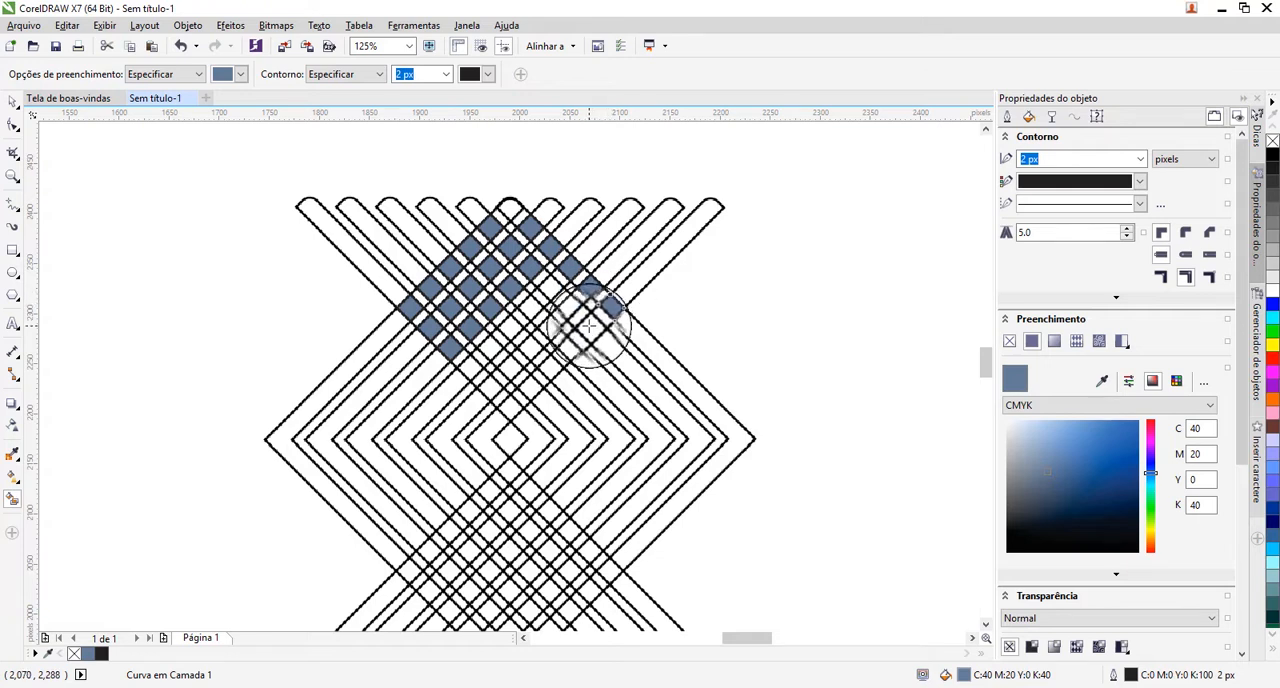
click(570, 349)
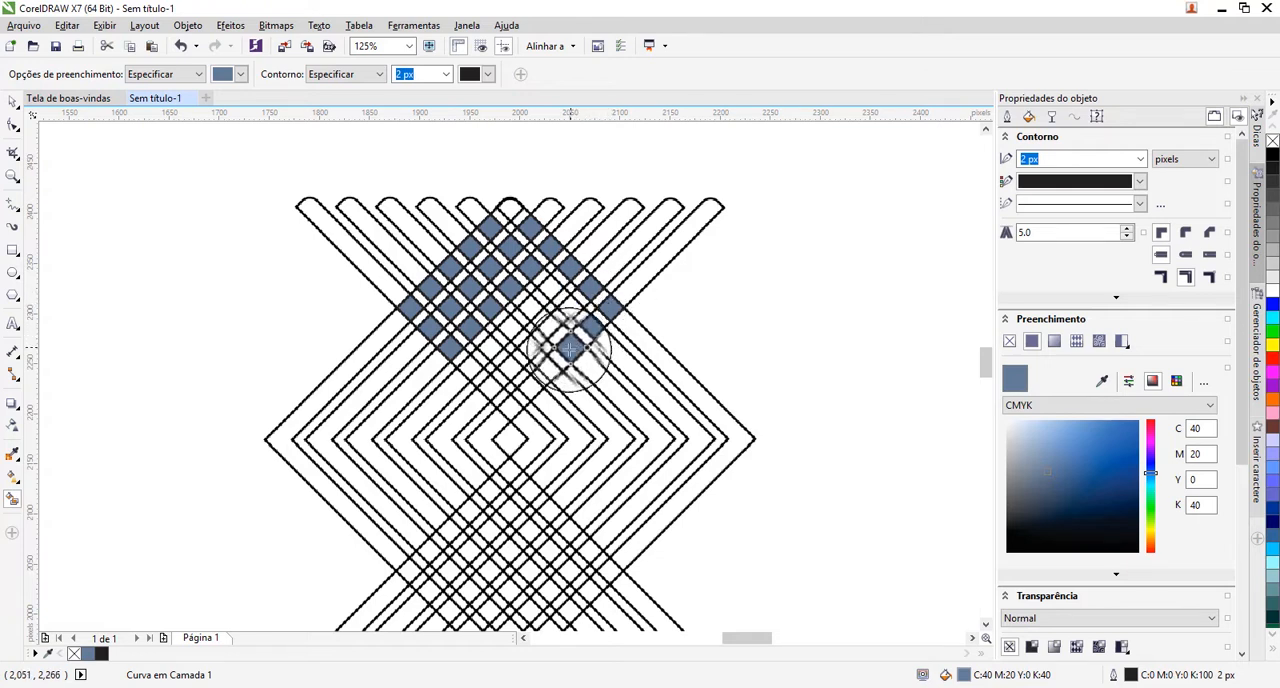
click(530, 388)
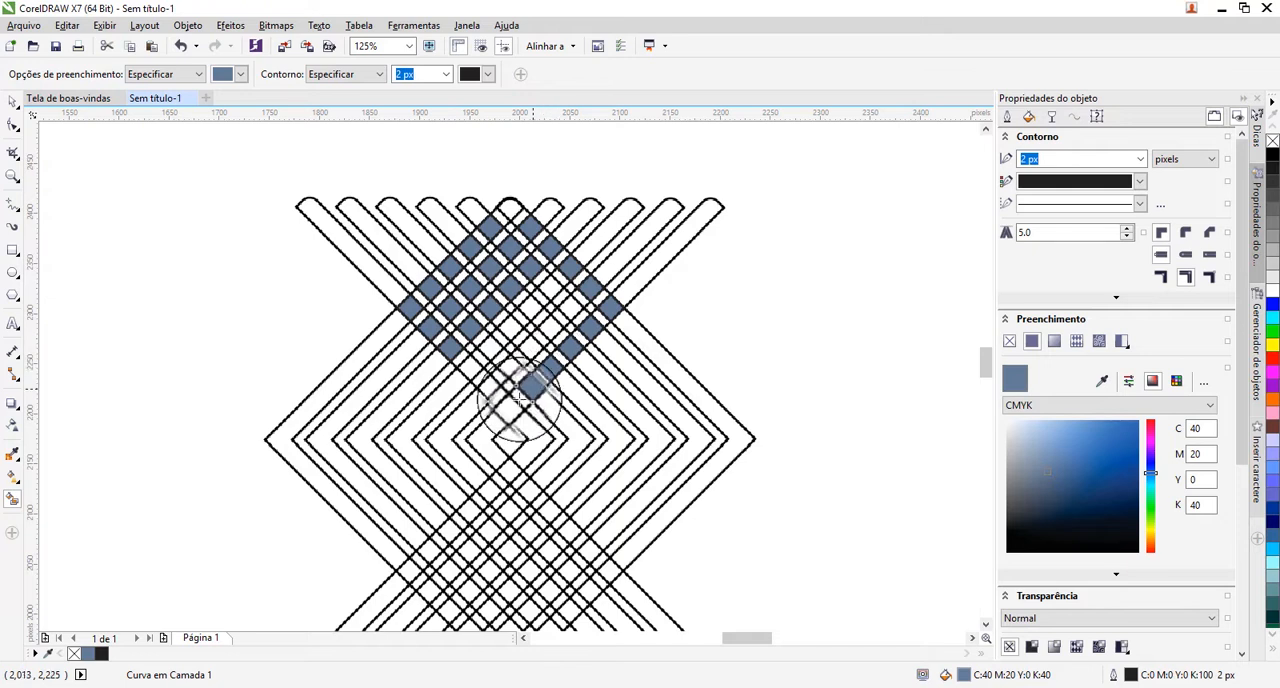
click(508, 413)
click(490, 387)
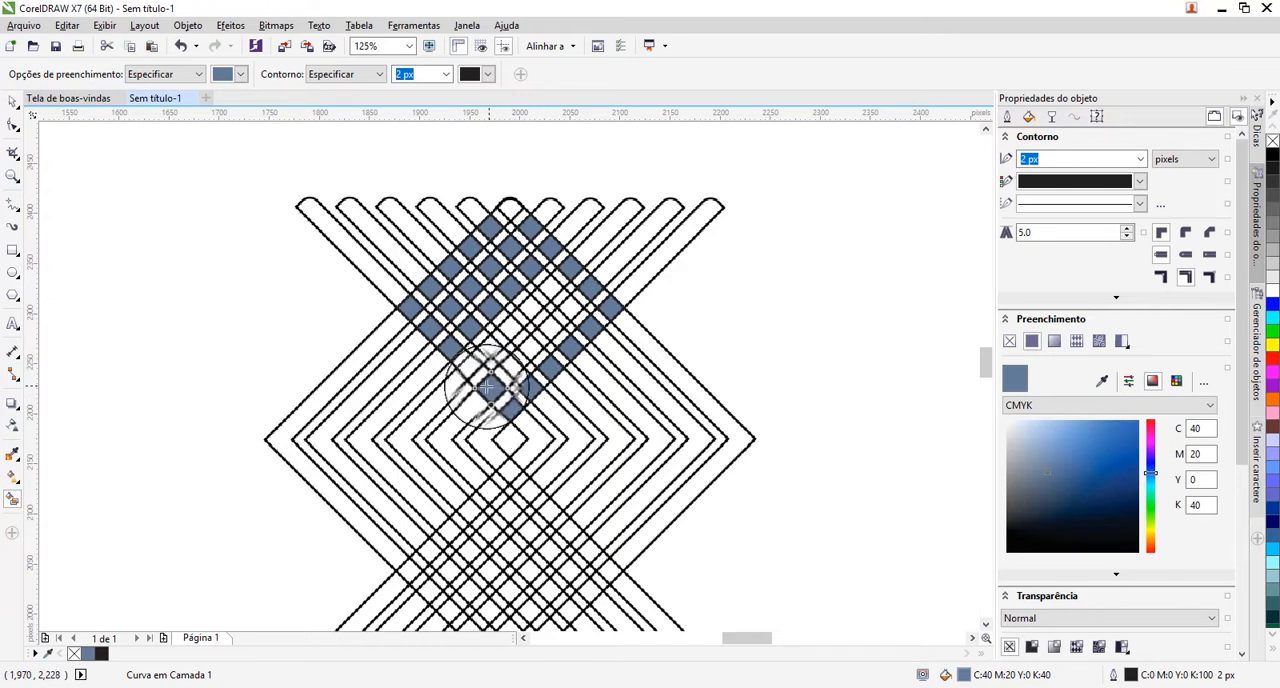
click(471, 370)
click(483, 352)
click(510, 330)
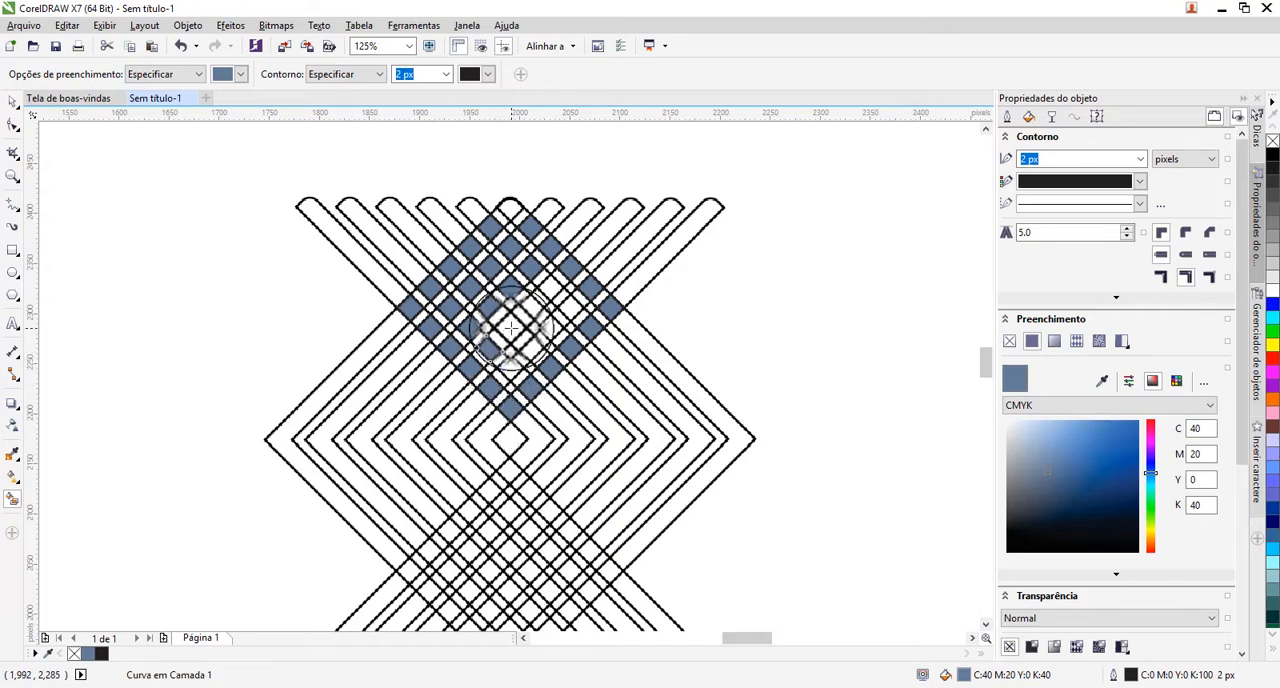
click(529, 316)
click(552, 290)
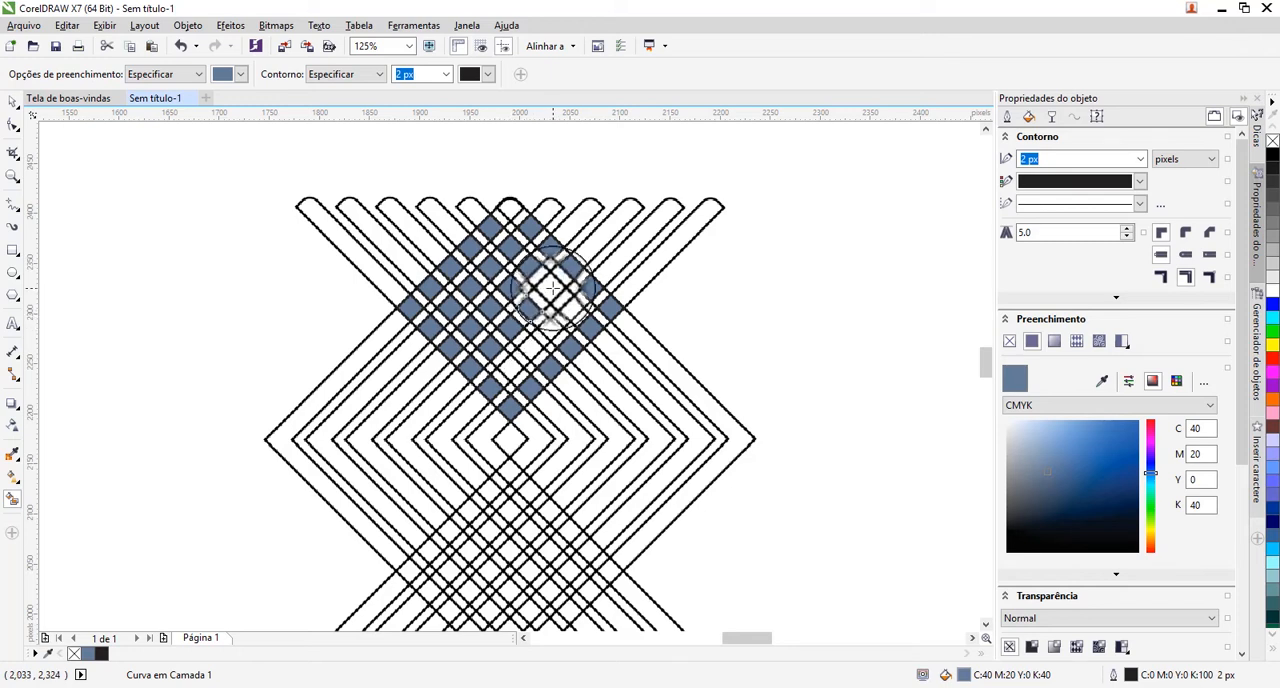
click(571, 308)
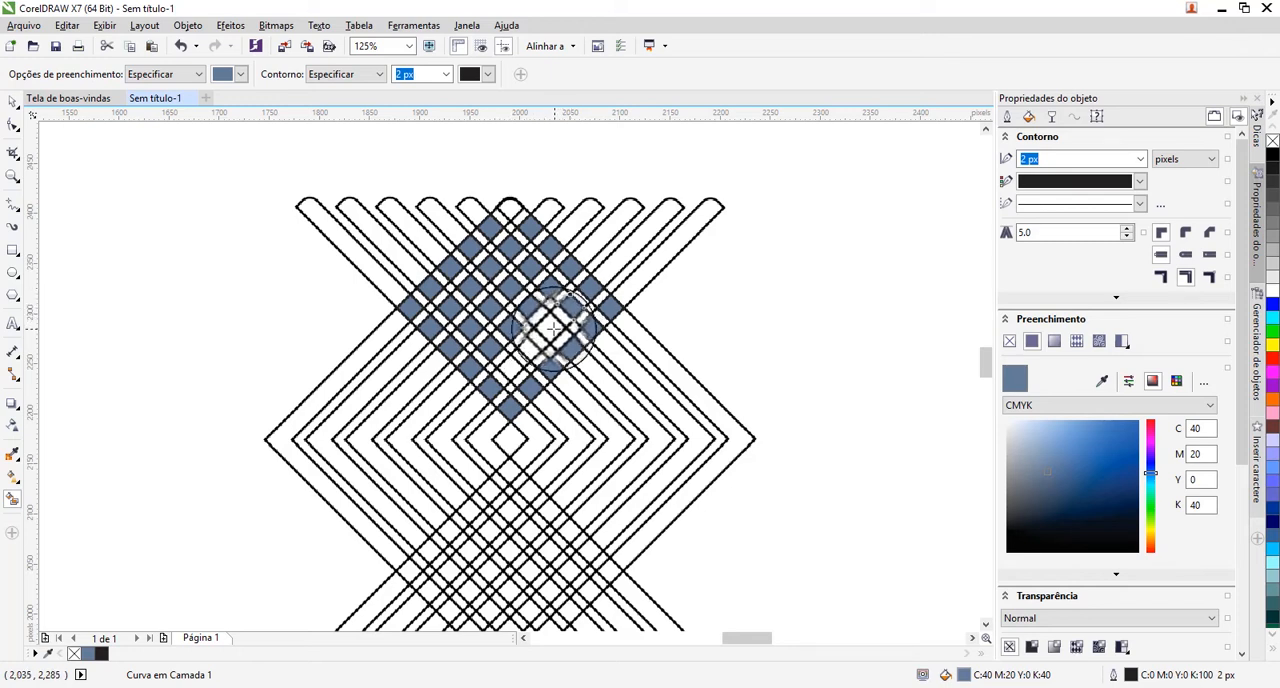
click(531, 348)
click(510, 369)
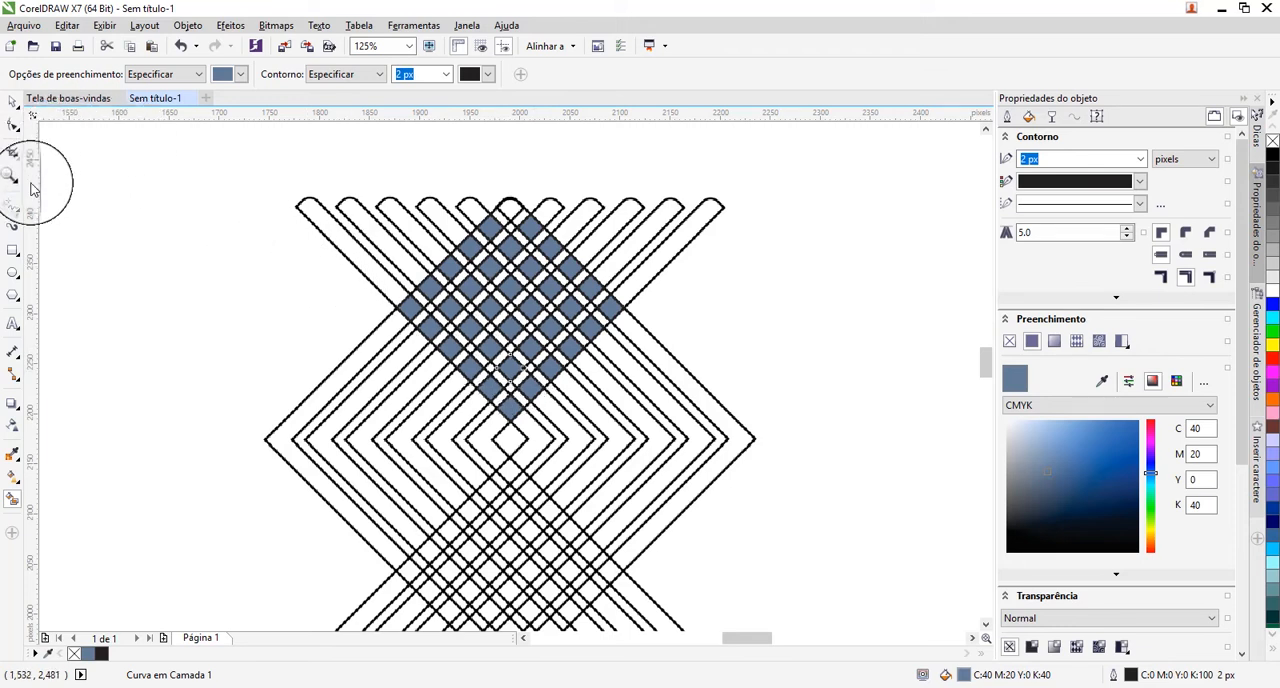
Select all the filled squares in the upper overlap, recolour them red (#FF0000) and remove their outline.
click(12, 102)
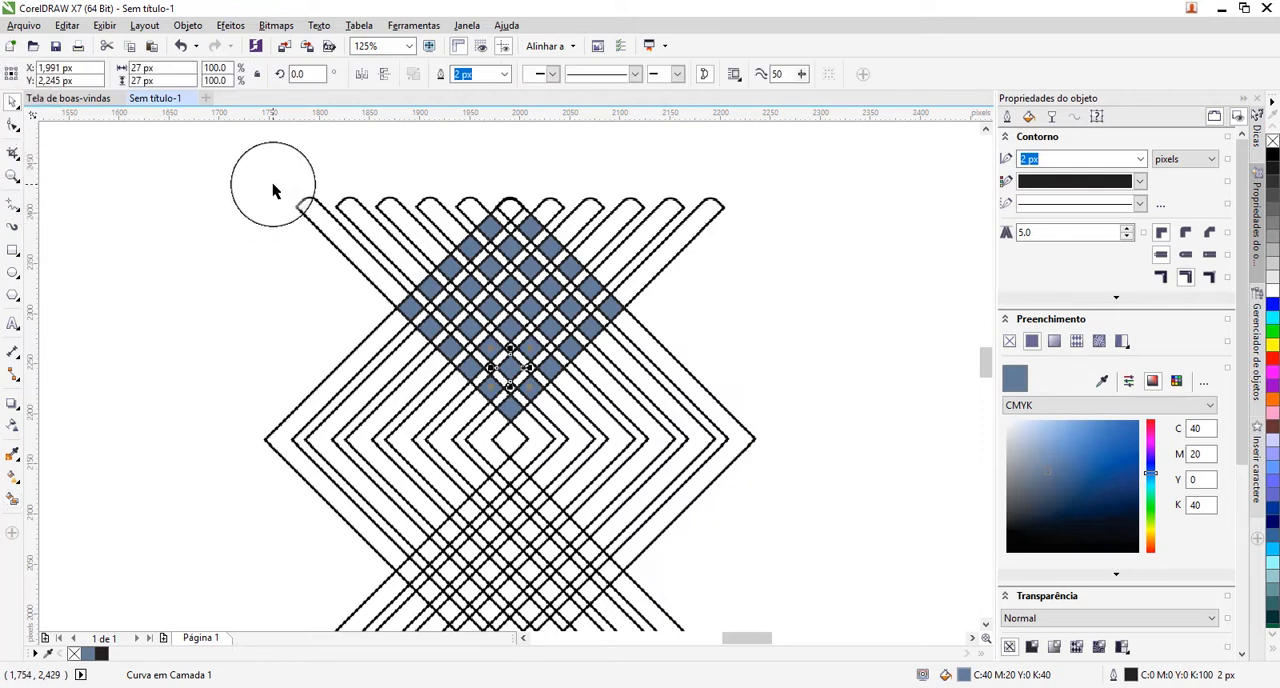
drag(334, 160, 661, 436)
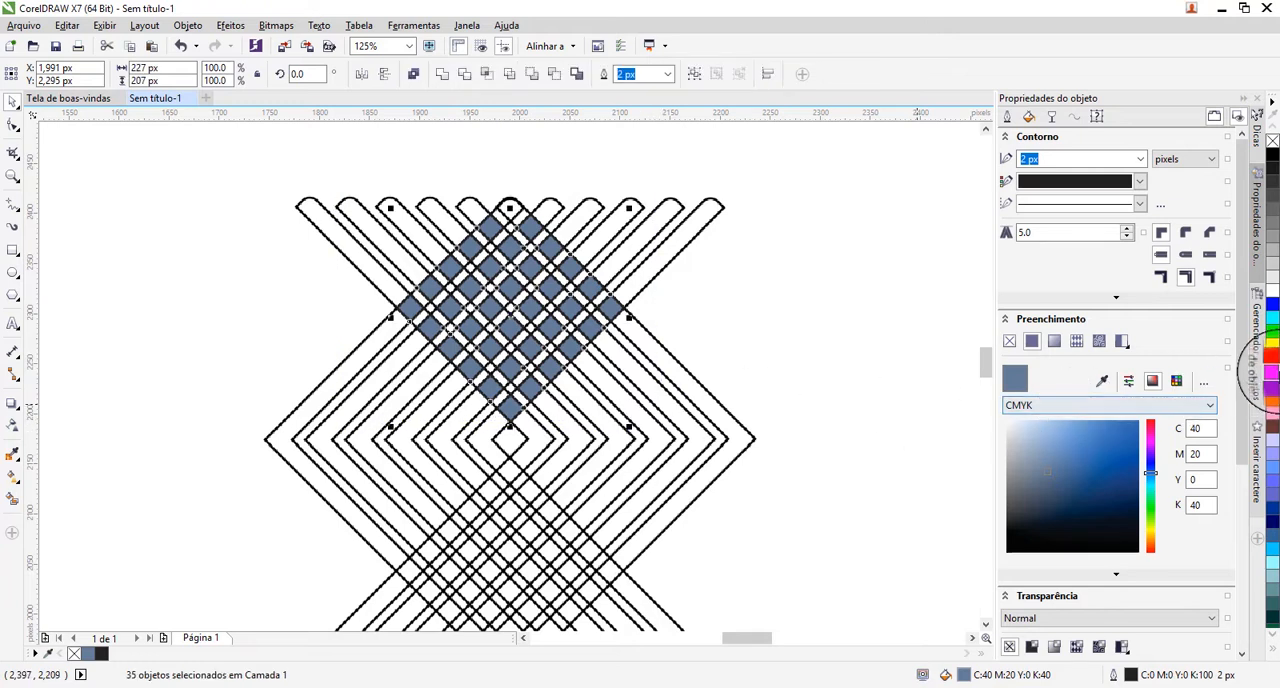
click(1274, 360)
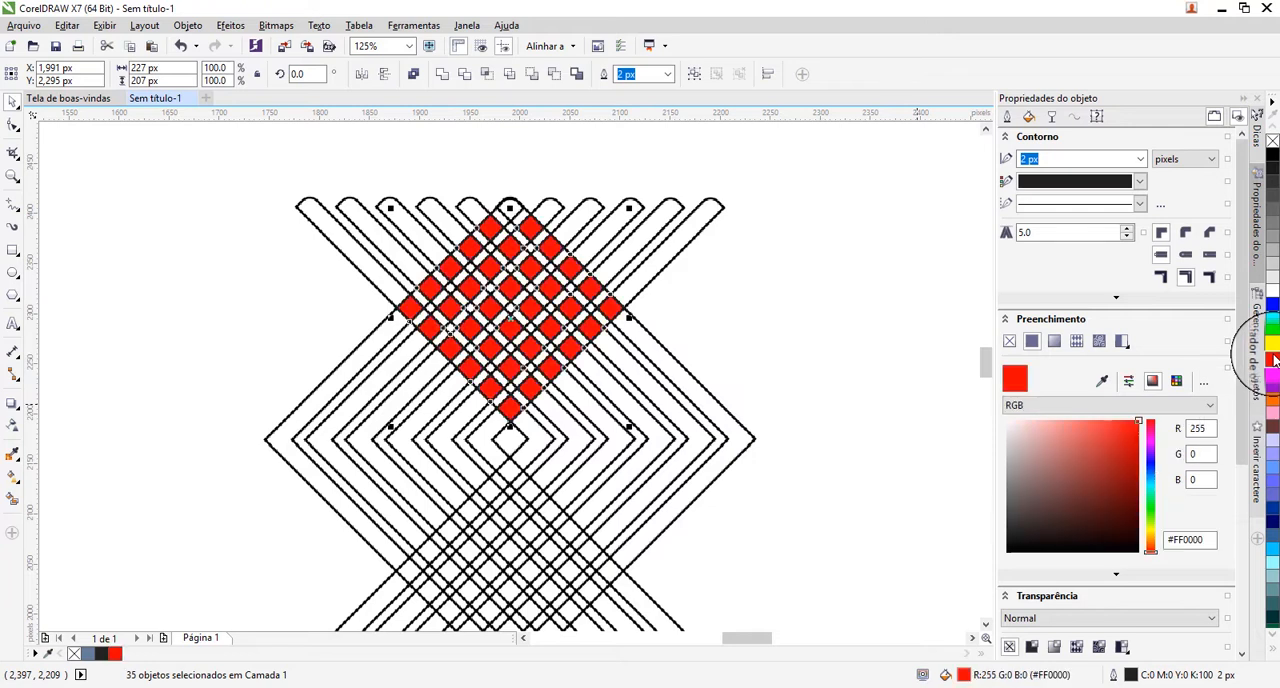
right_click(1273, 143)
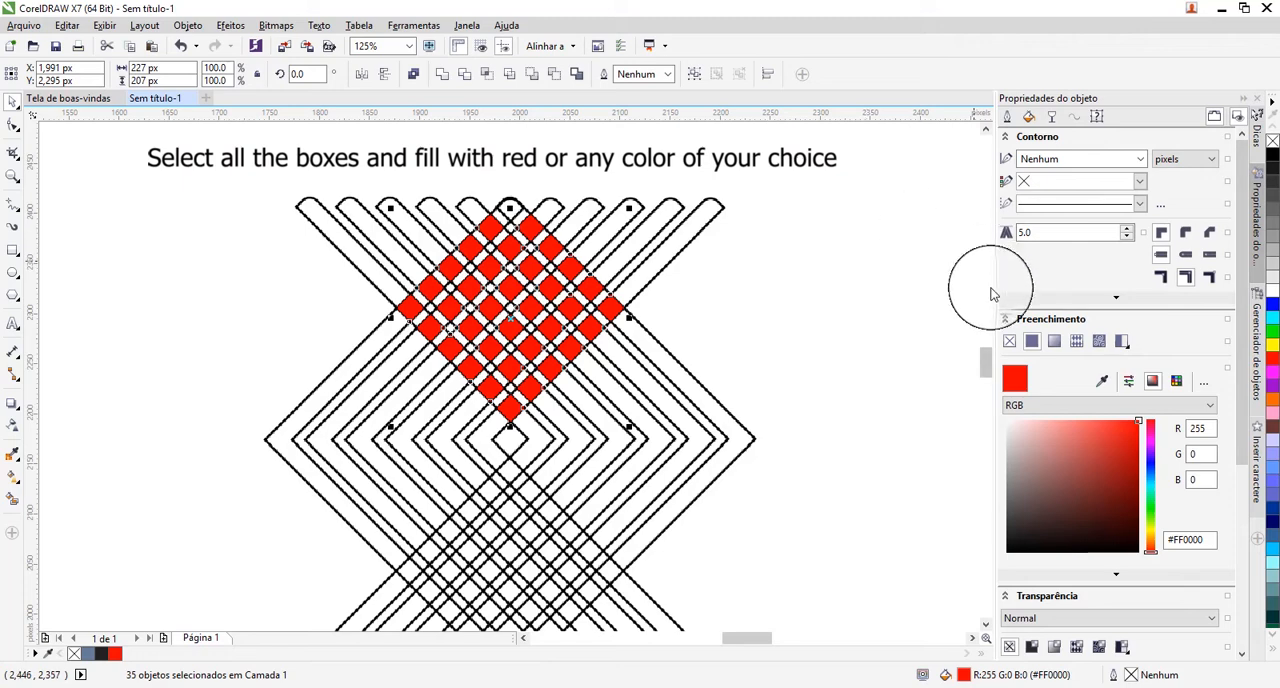
Use Smart Fill with the blue-grey fill and 2 px outline on each square where chevron bands cross in the lower overlap.
scroll(985, 370, down, 5)
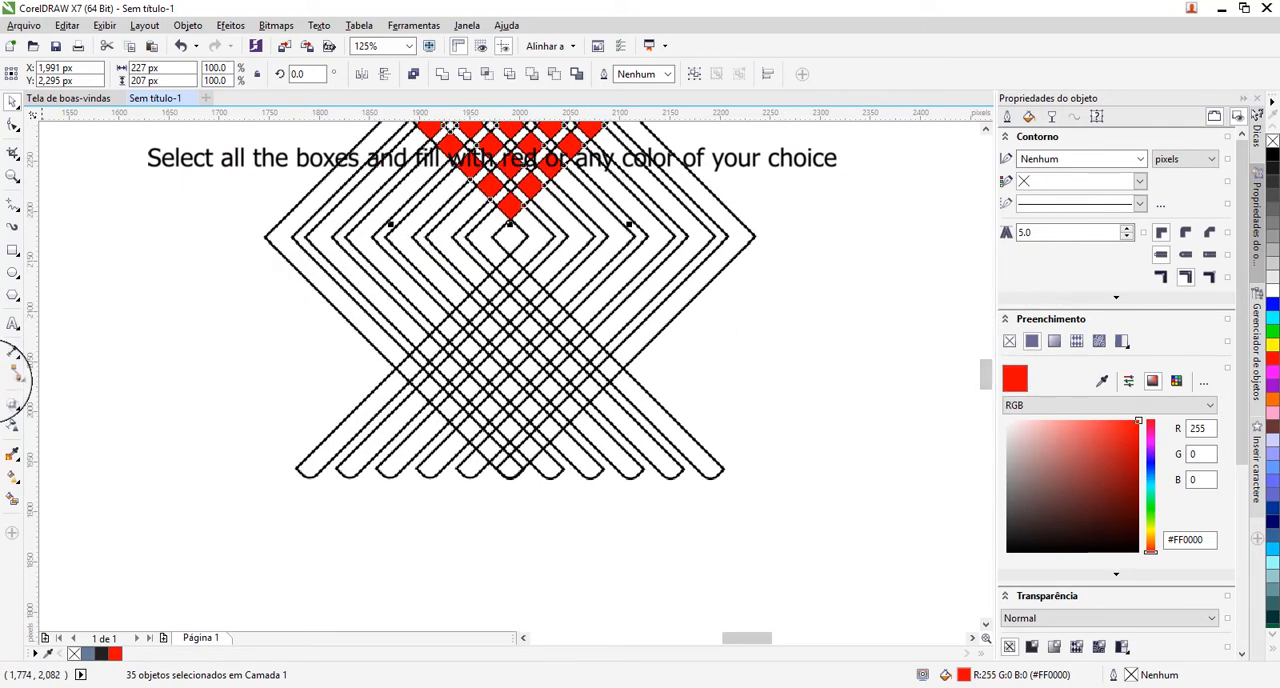
click(13, 502)
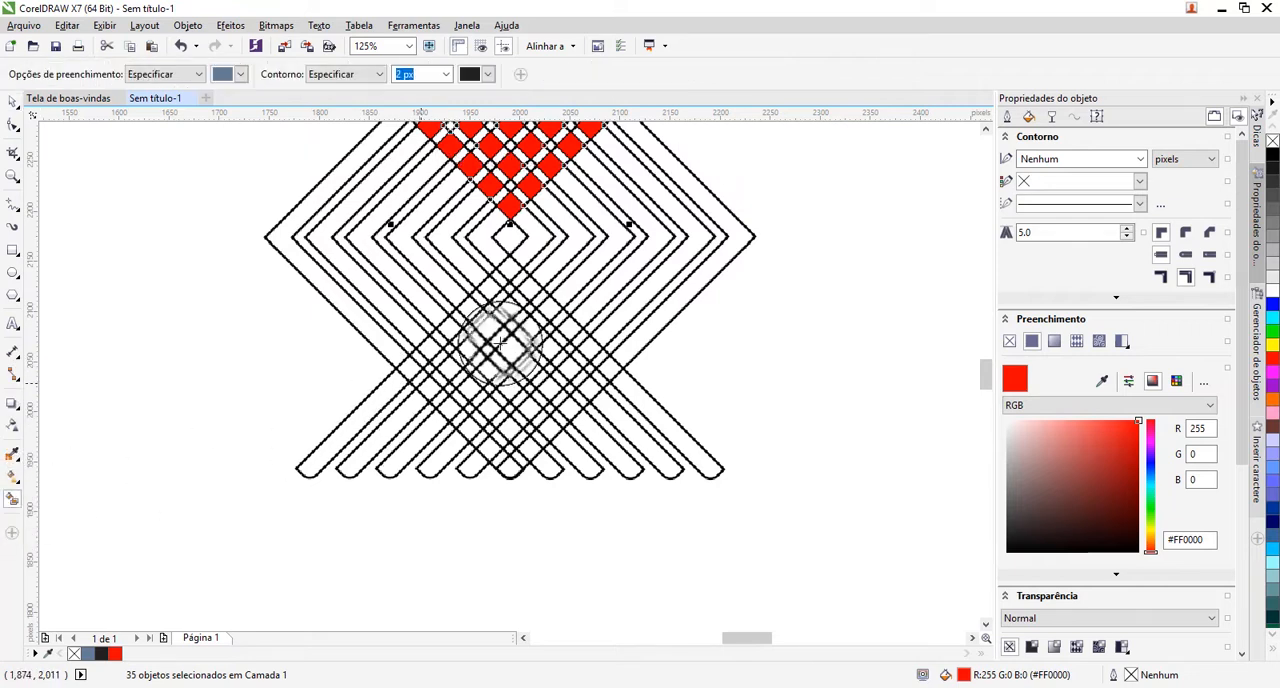
click(510, 265)
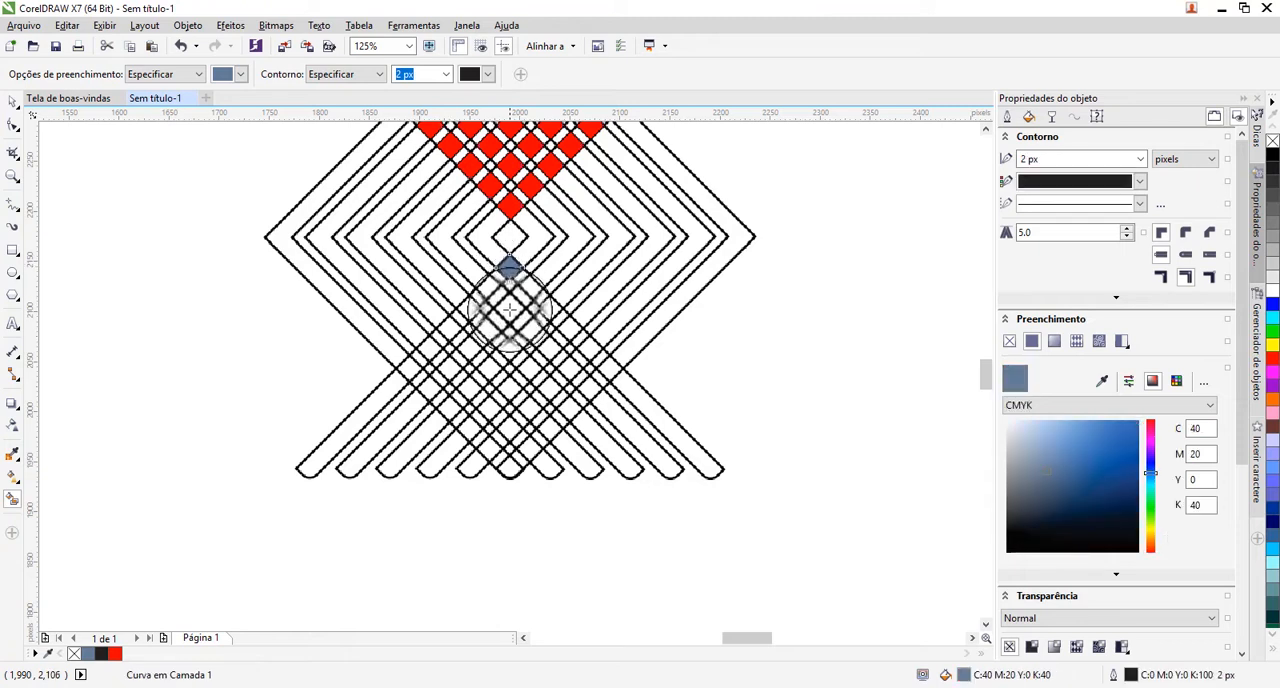
click(510, 310)
click(510, 346)
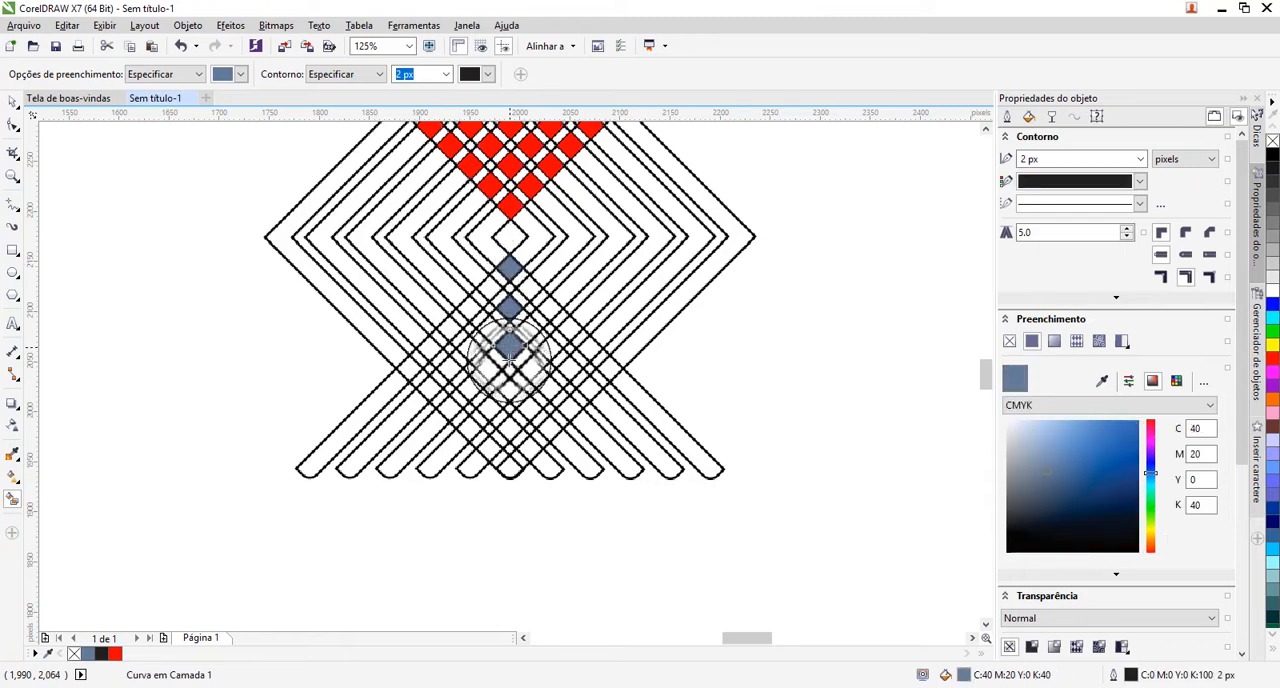
click(510, 389)
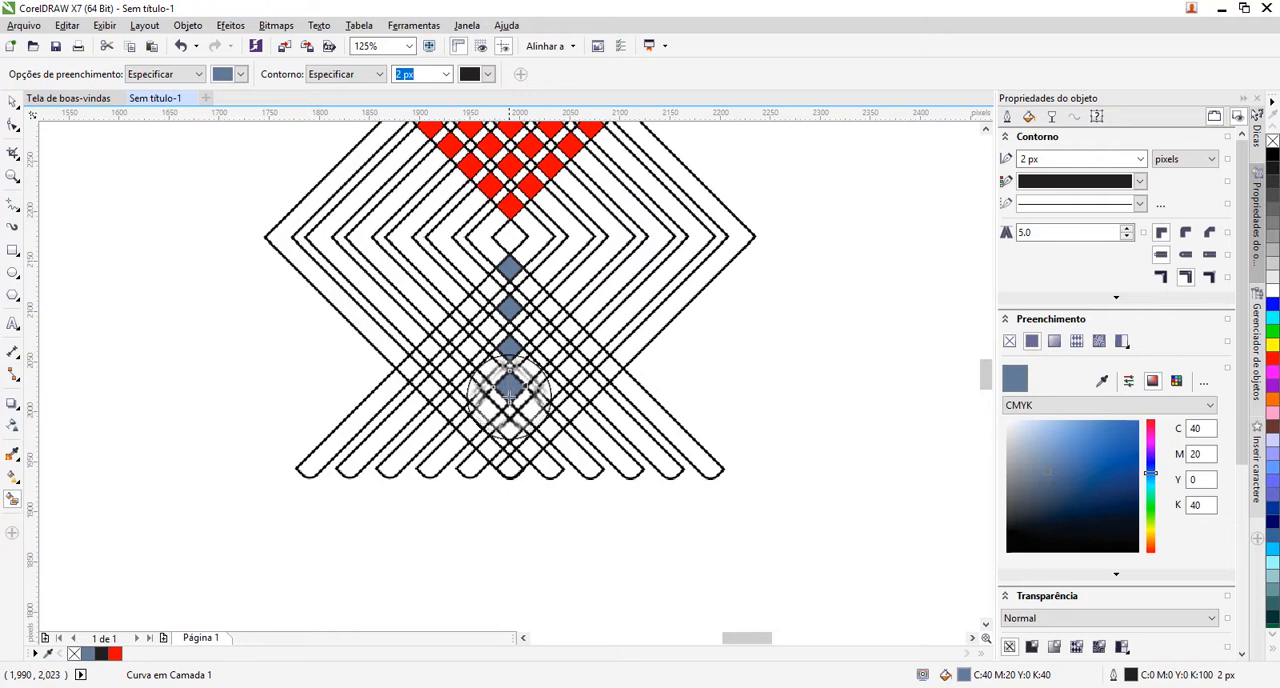
click(528, 449)
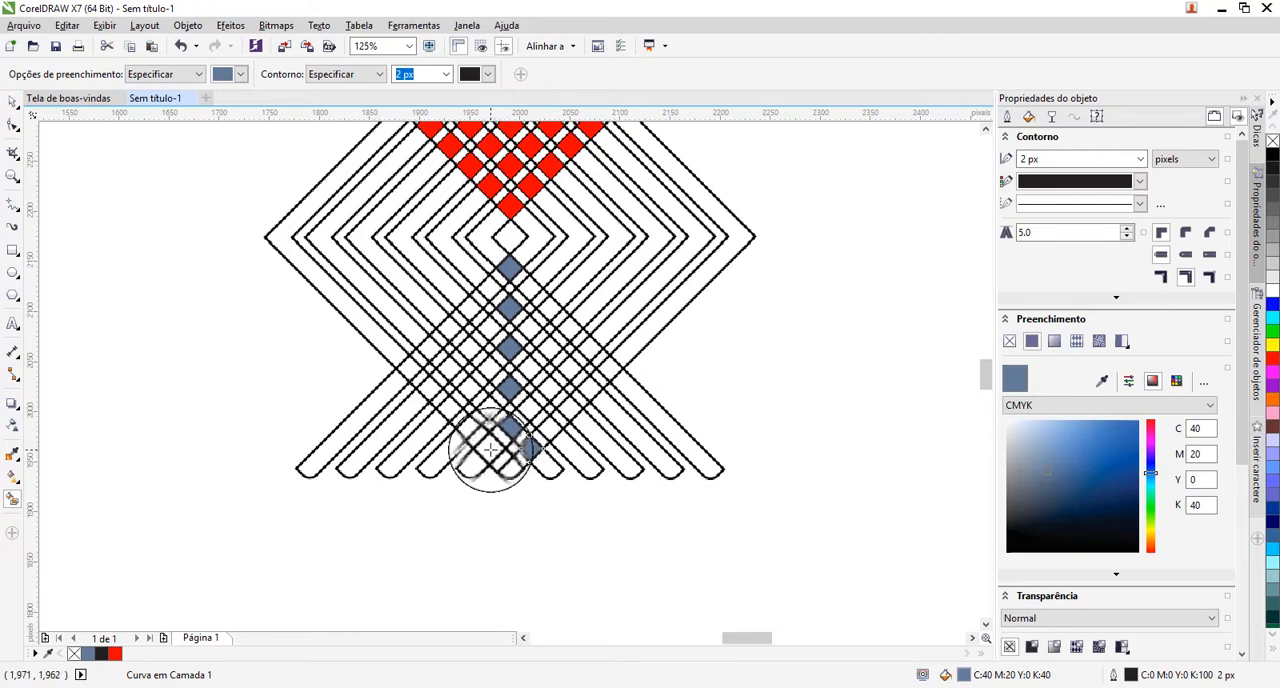
click(490, 448)
click(470, 428)
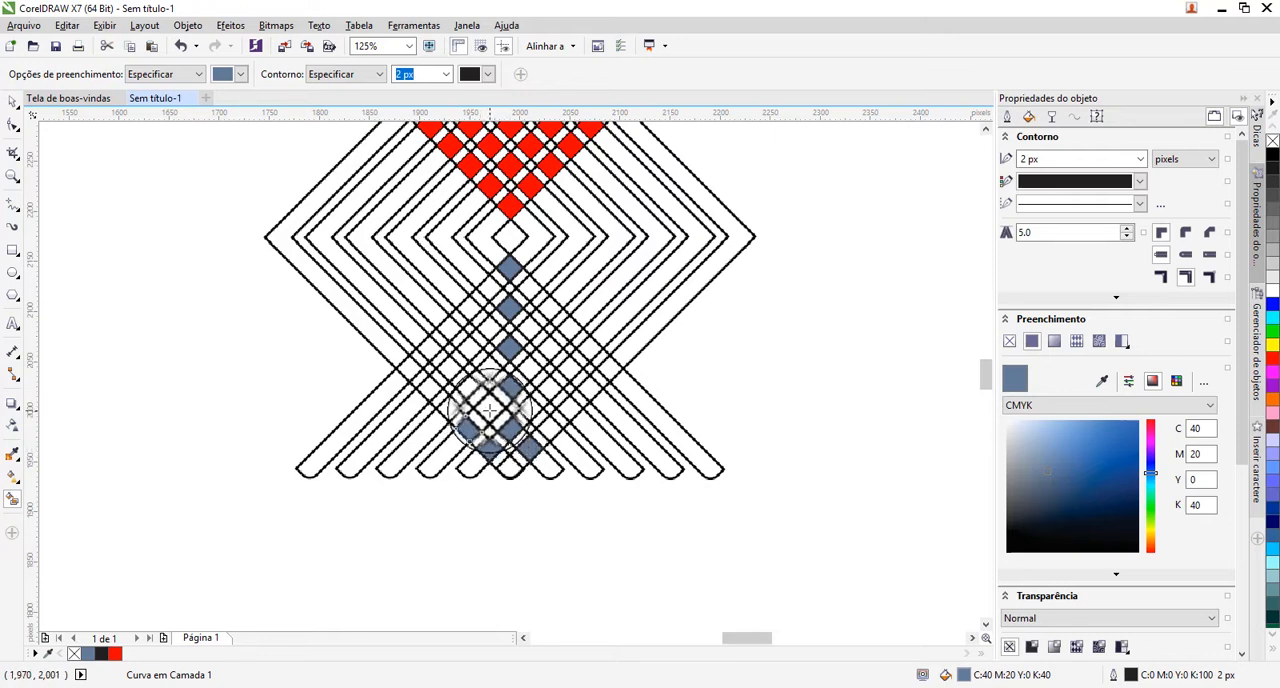
click(490, 410)
click(449, 409)
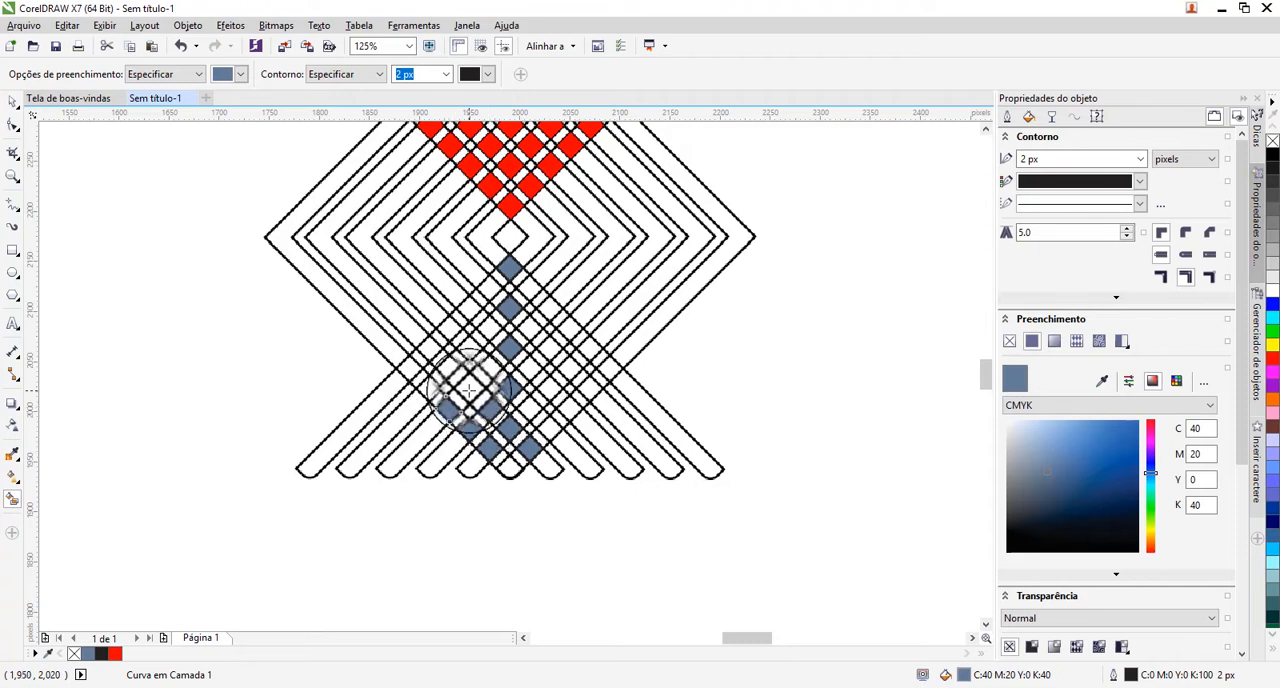
click(469, 390)
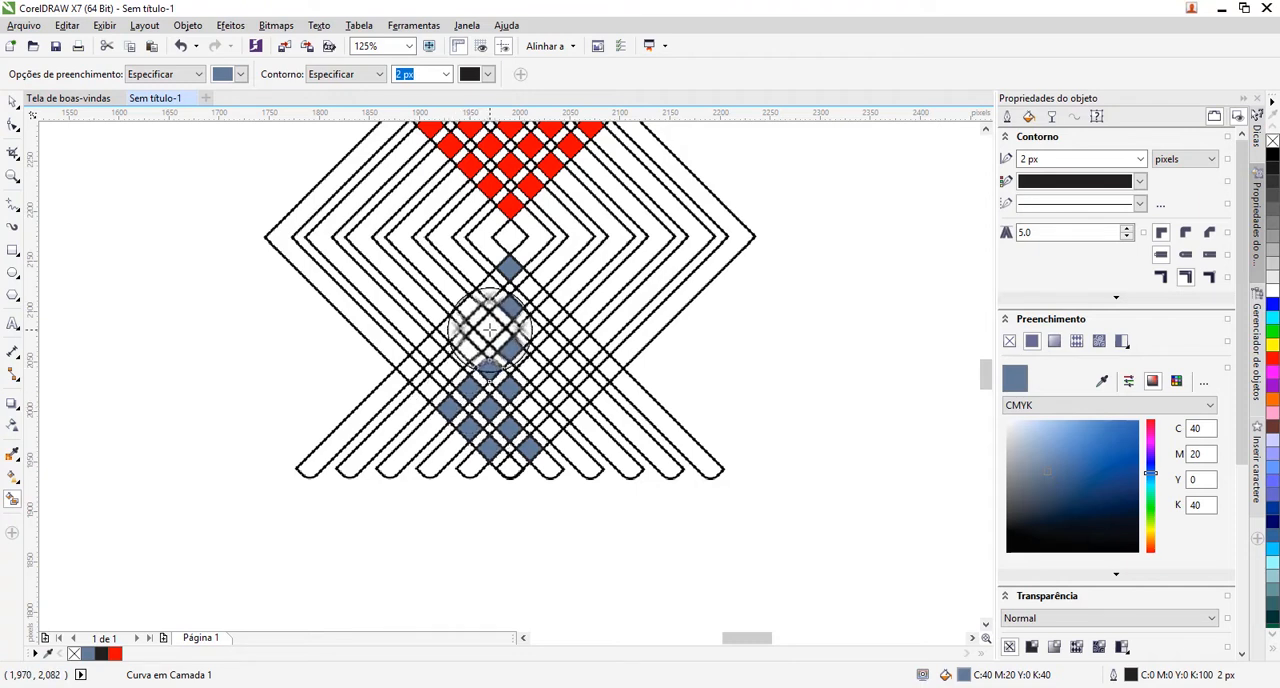
click(490, 330)
click(470, 352)
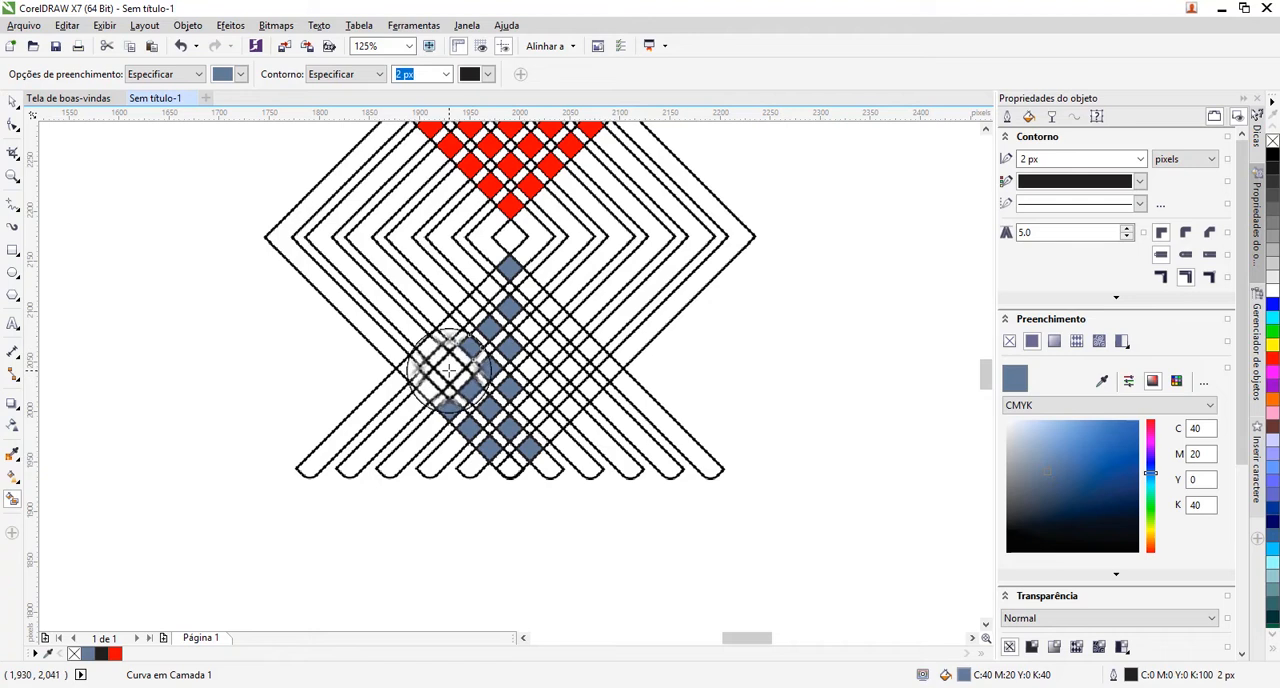
click(448, 368)
click(411, 366)
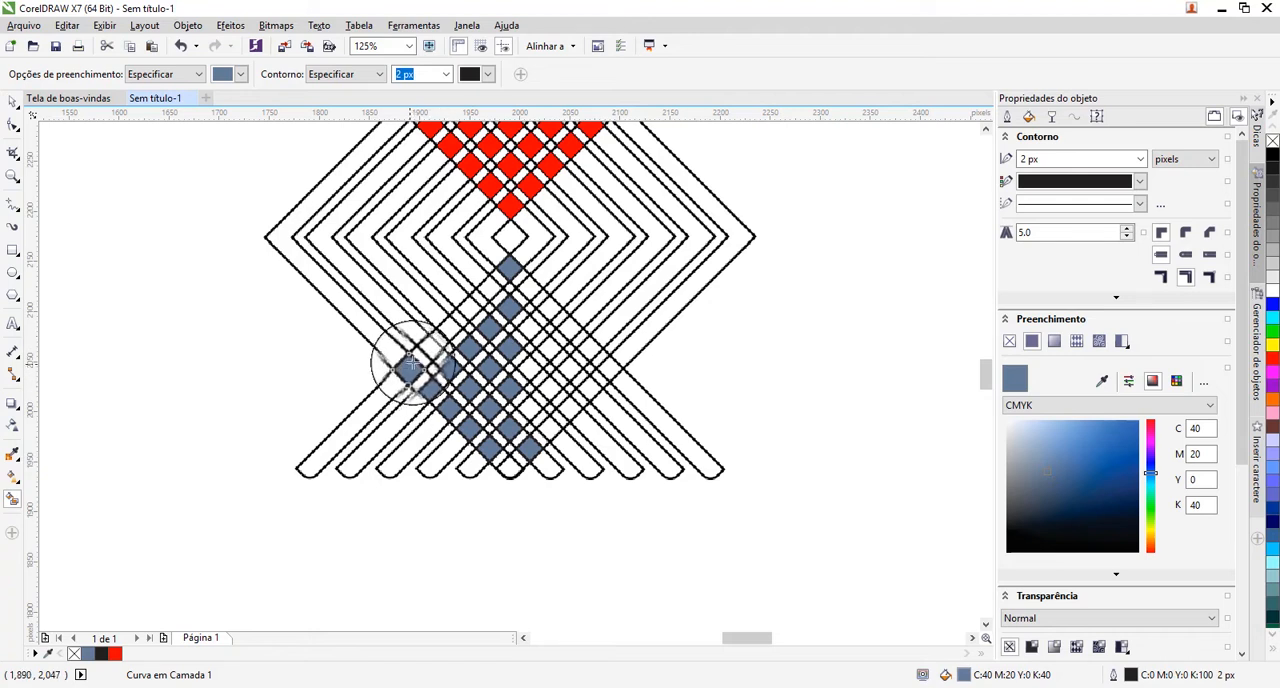
click(428, 350)
click(450, 327)
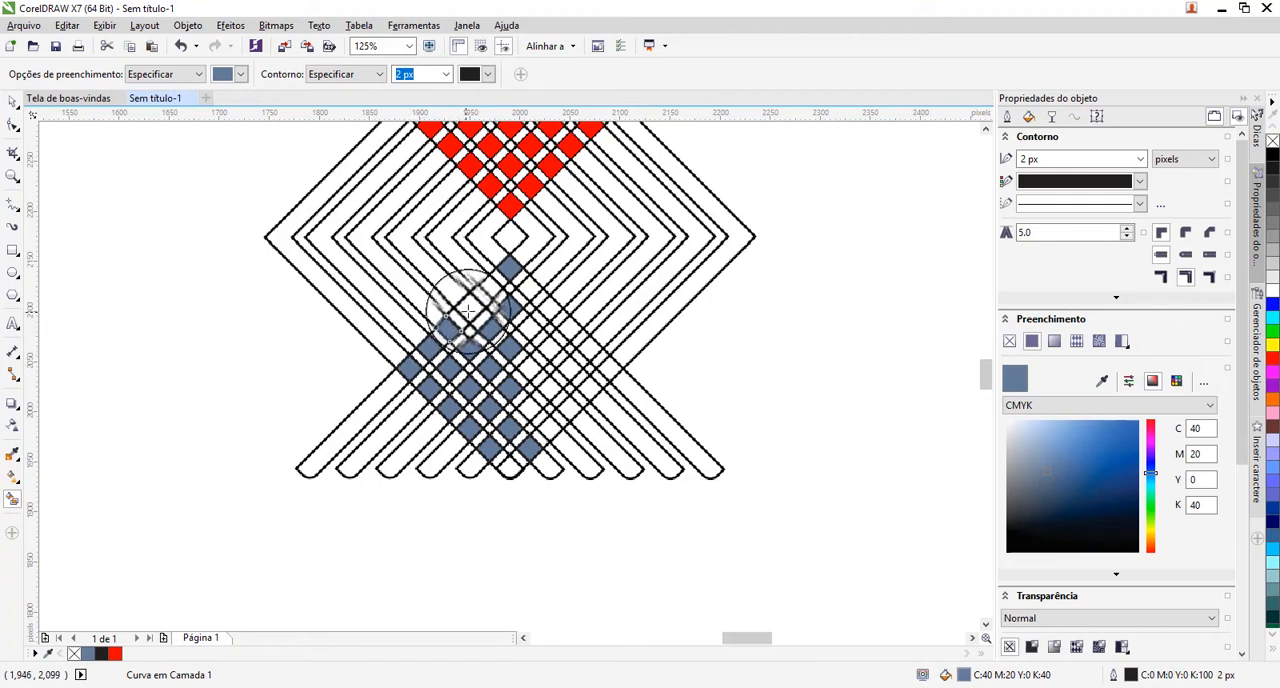
click(471, 307)
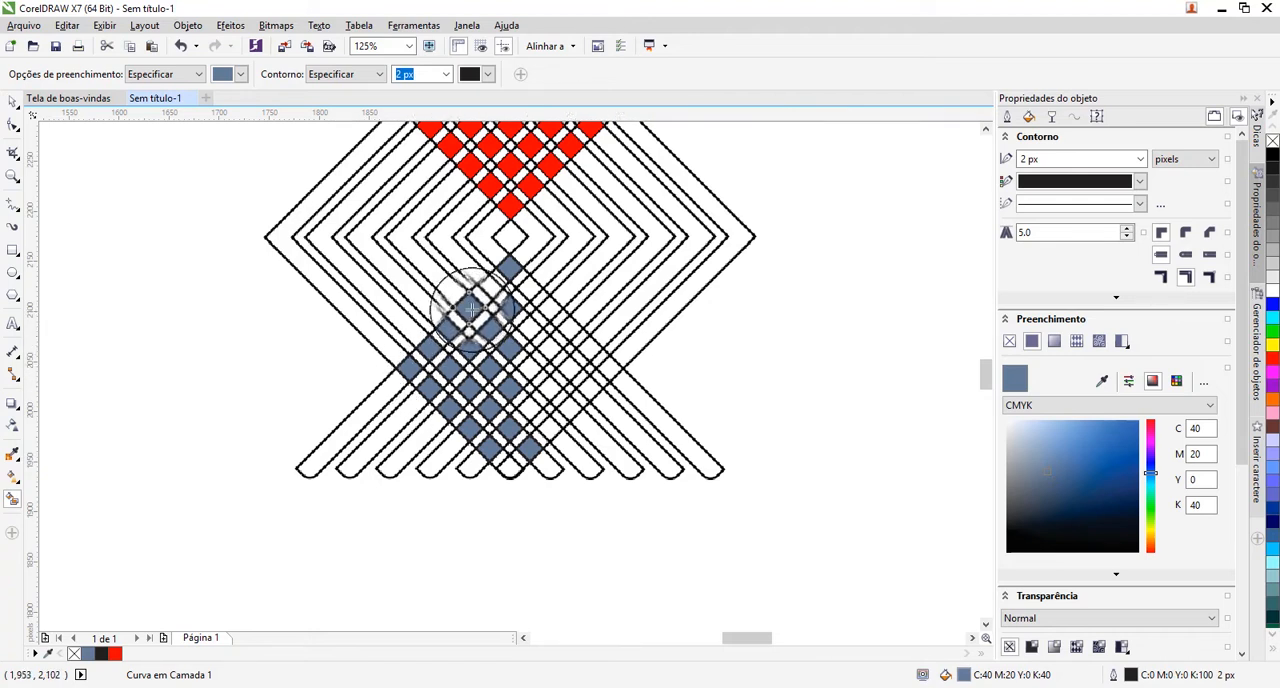
click(532, 287)
click(551, 308)
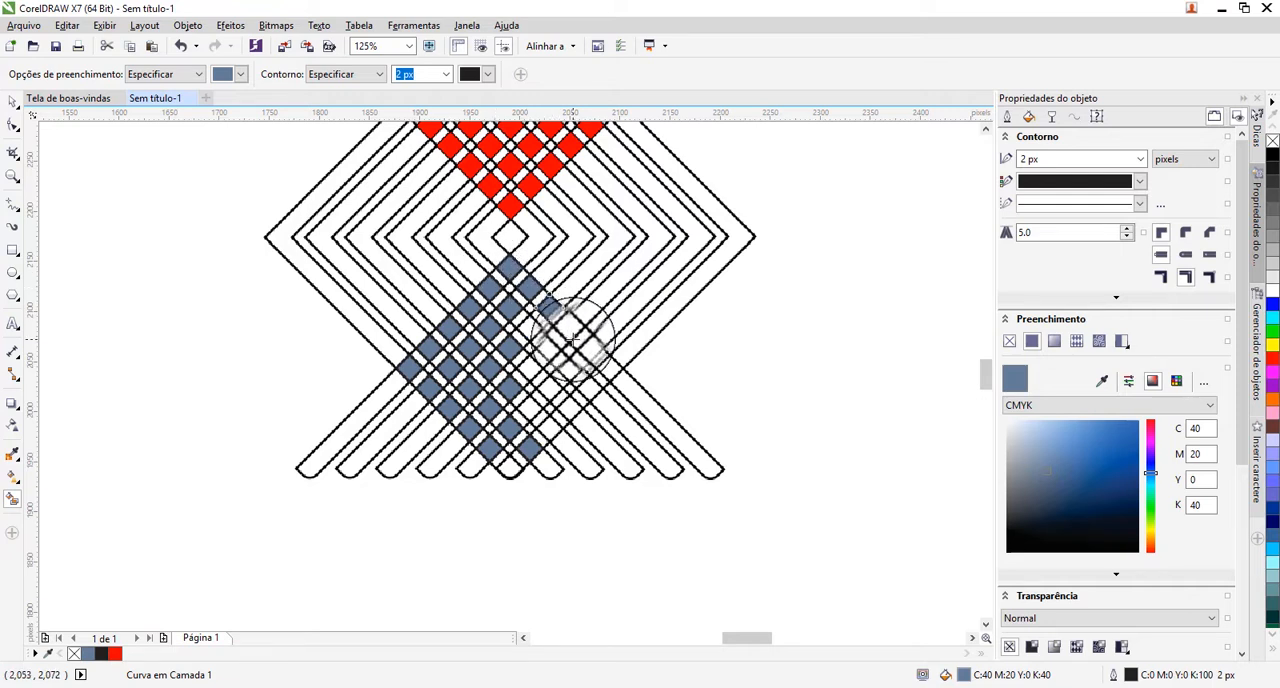
click(569, 327)
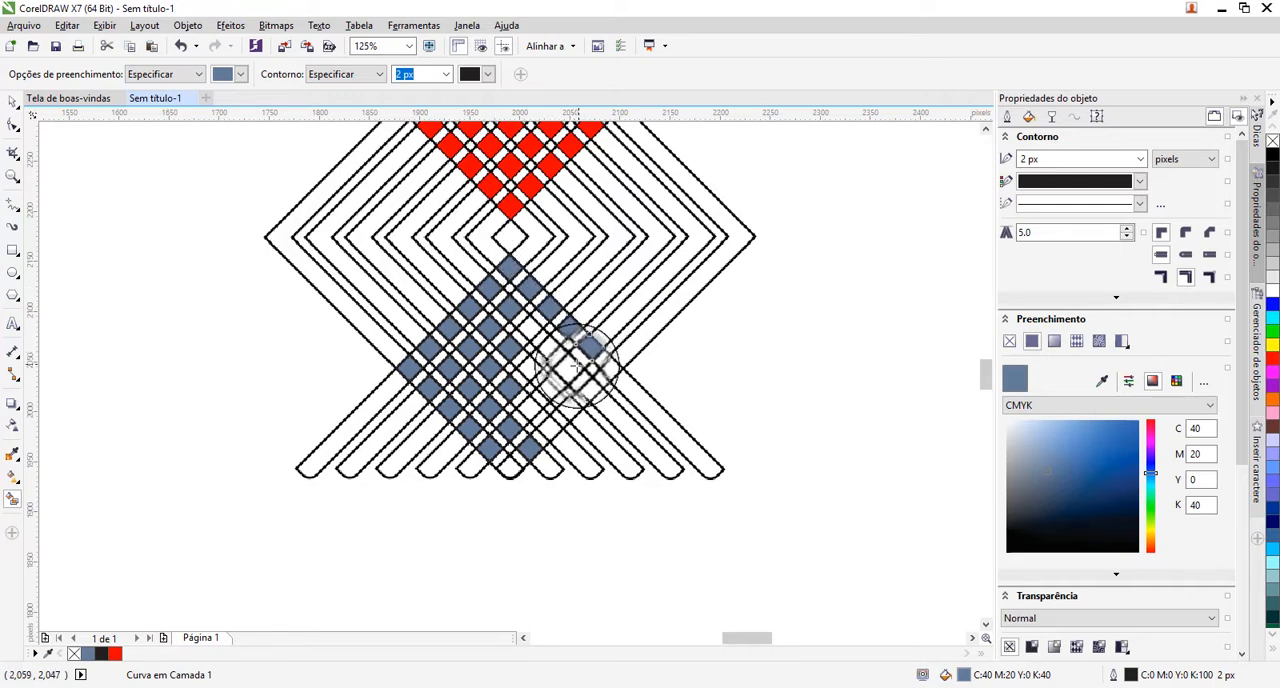
click(570, 367)
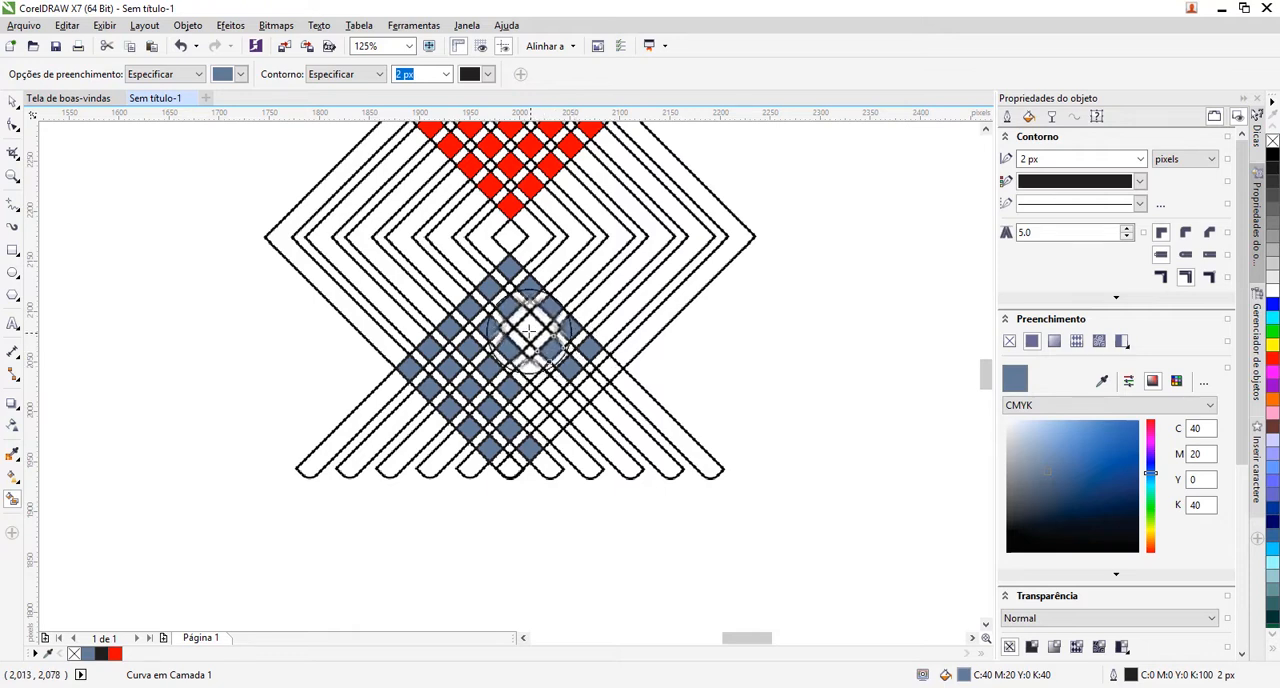
click(530, 370)
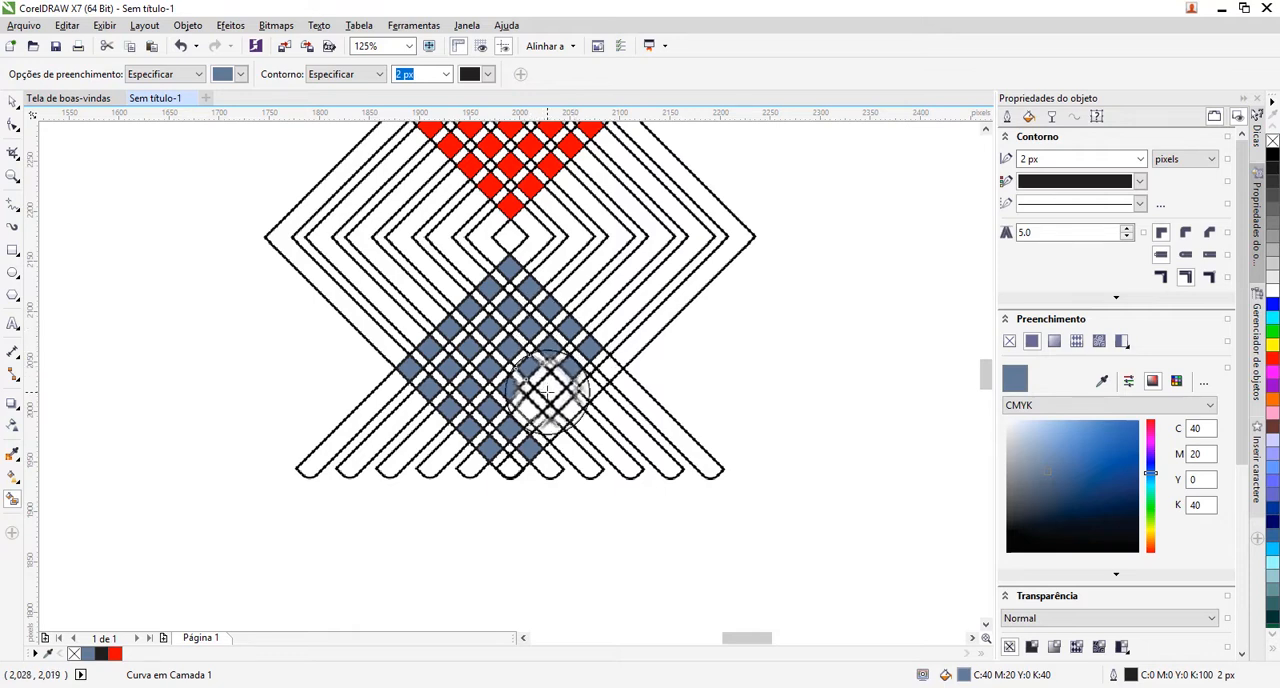
click(566, 406)
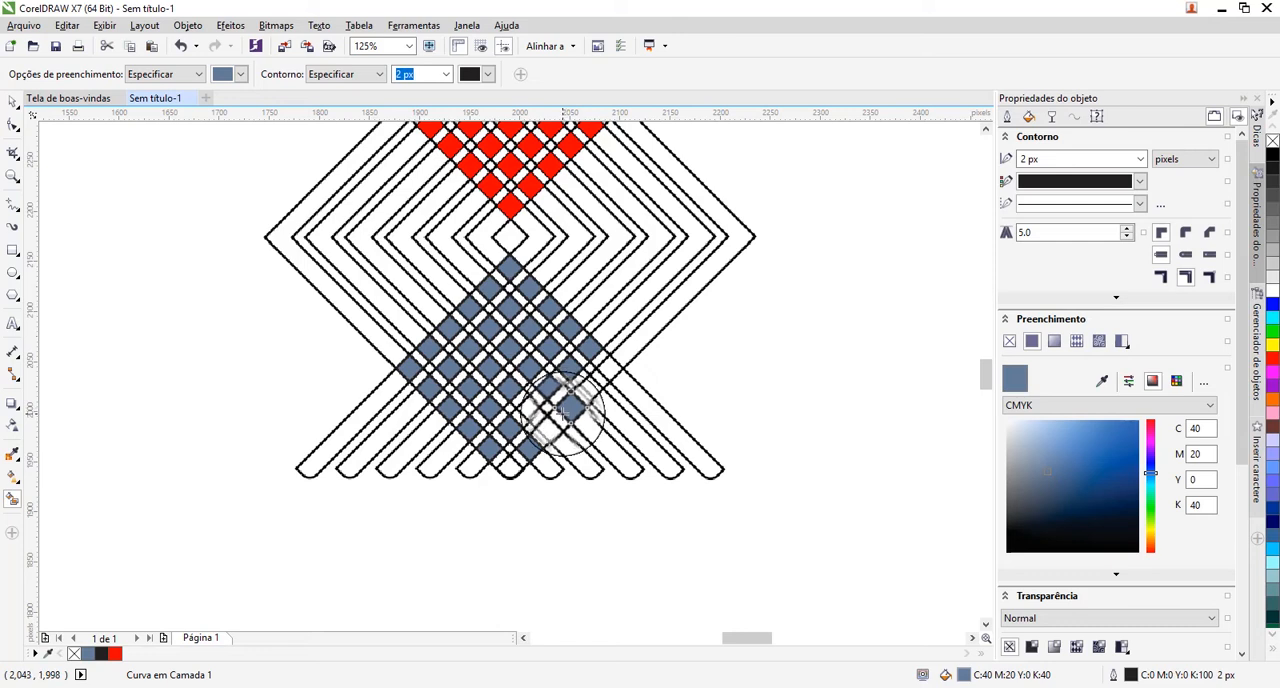
click(608, 370)
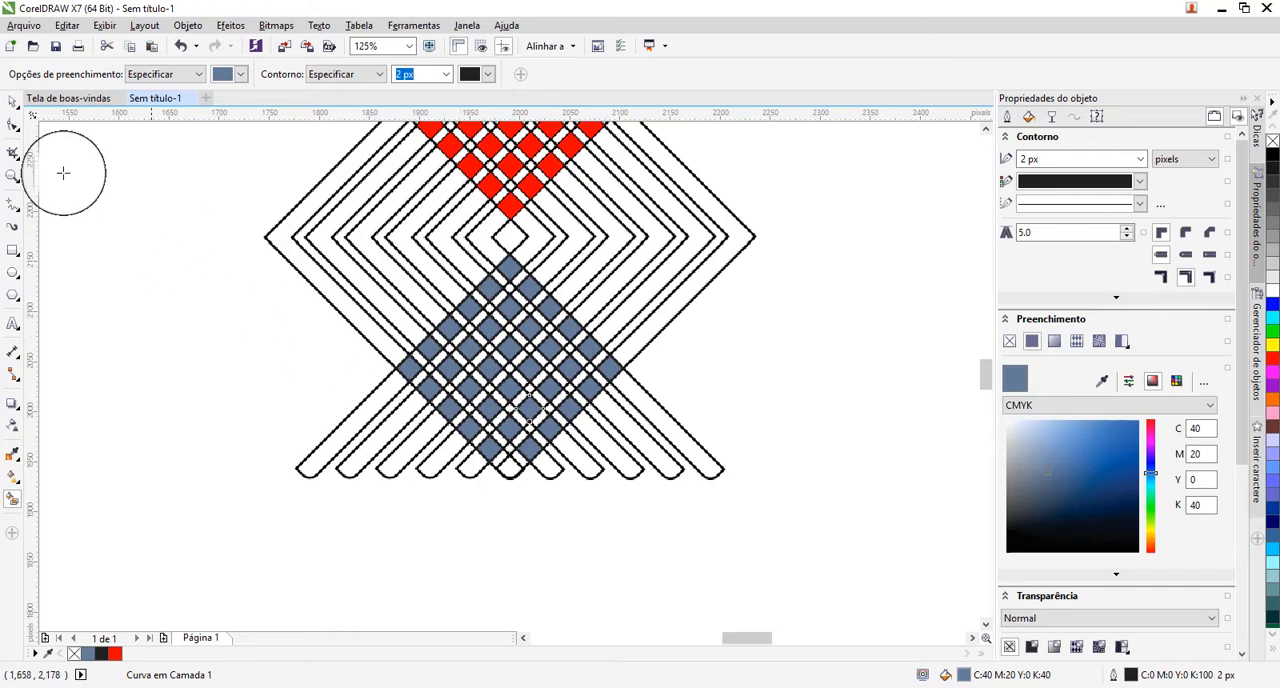
Select all the filled squares in the lower overlap, recolour them red (#FF0000), remove their outline and clear the selection.
click(12, 103)
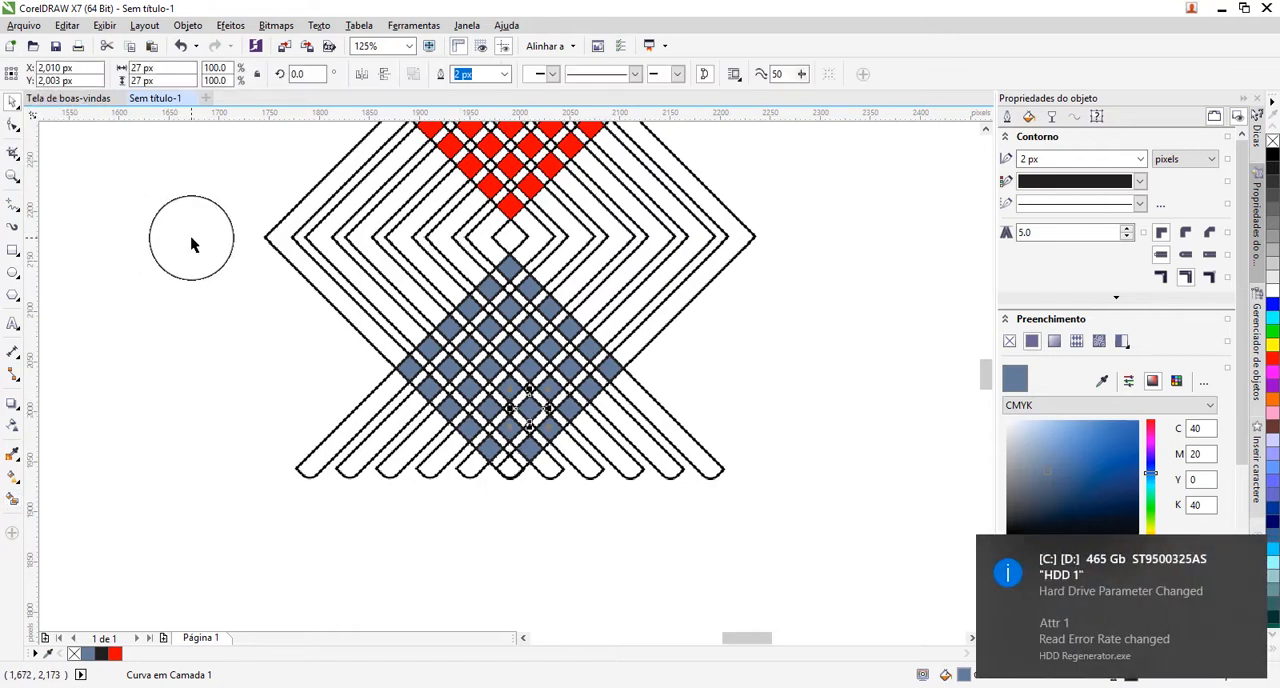
drag(191, 238, 660, 517)
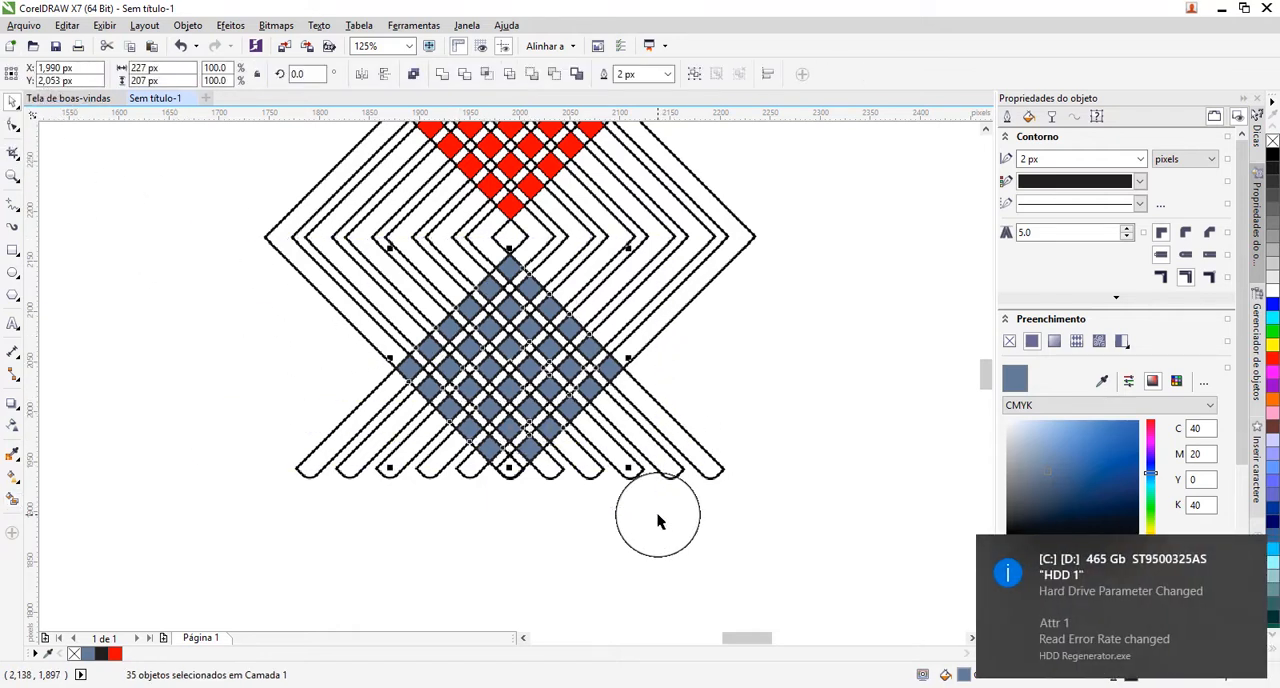
click(1273, 366)
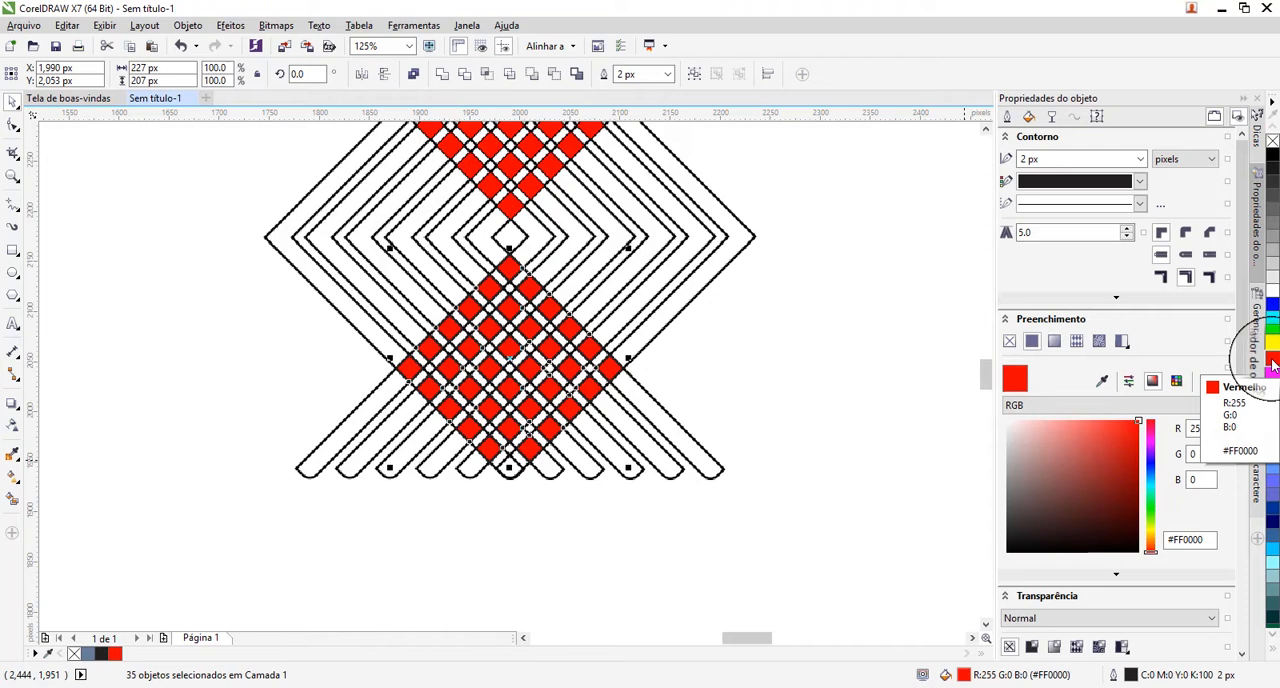
right_click(1272, 142)
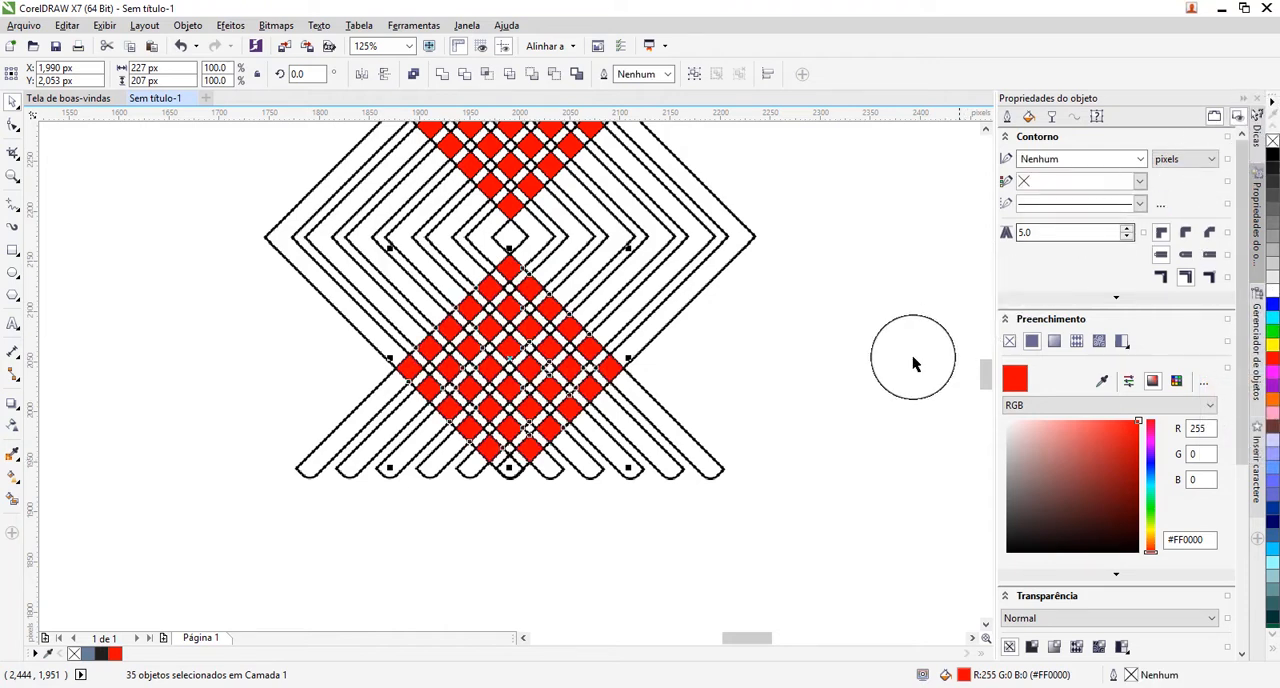
click(893, 374)
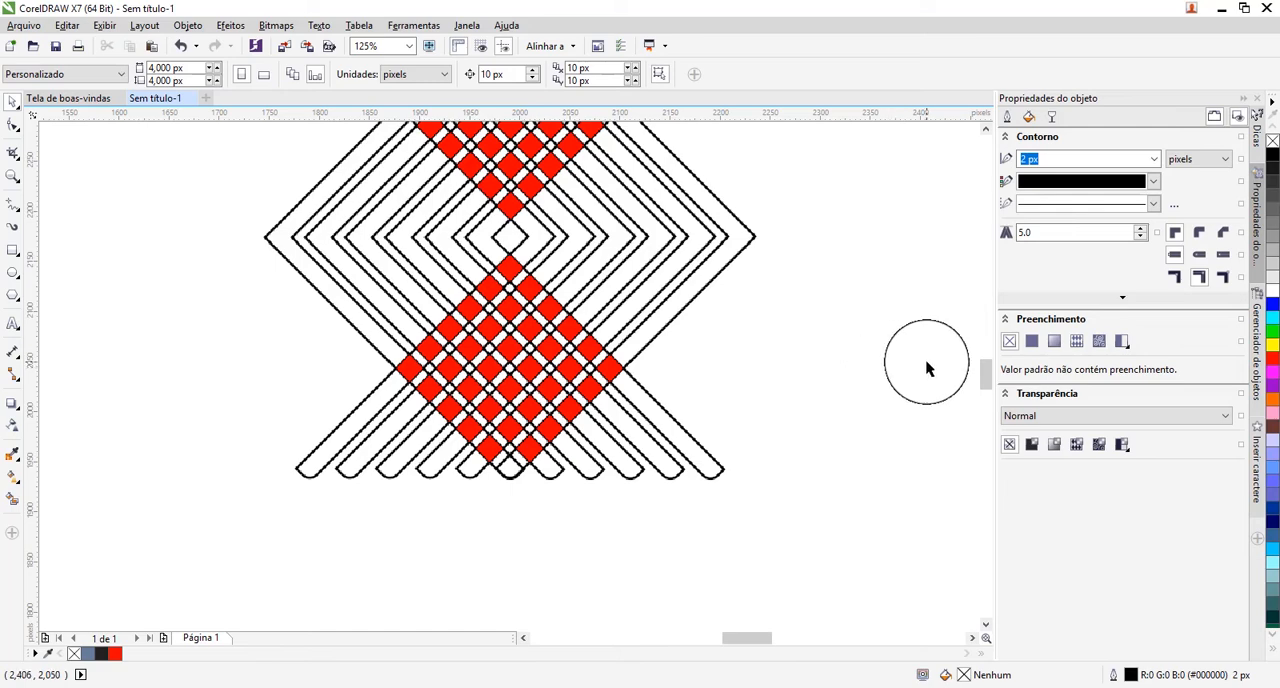
Fill the outermost right-pointing chevron with solid blue (#0000FF).
drag(985, 385, 988, 378)
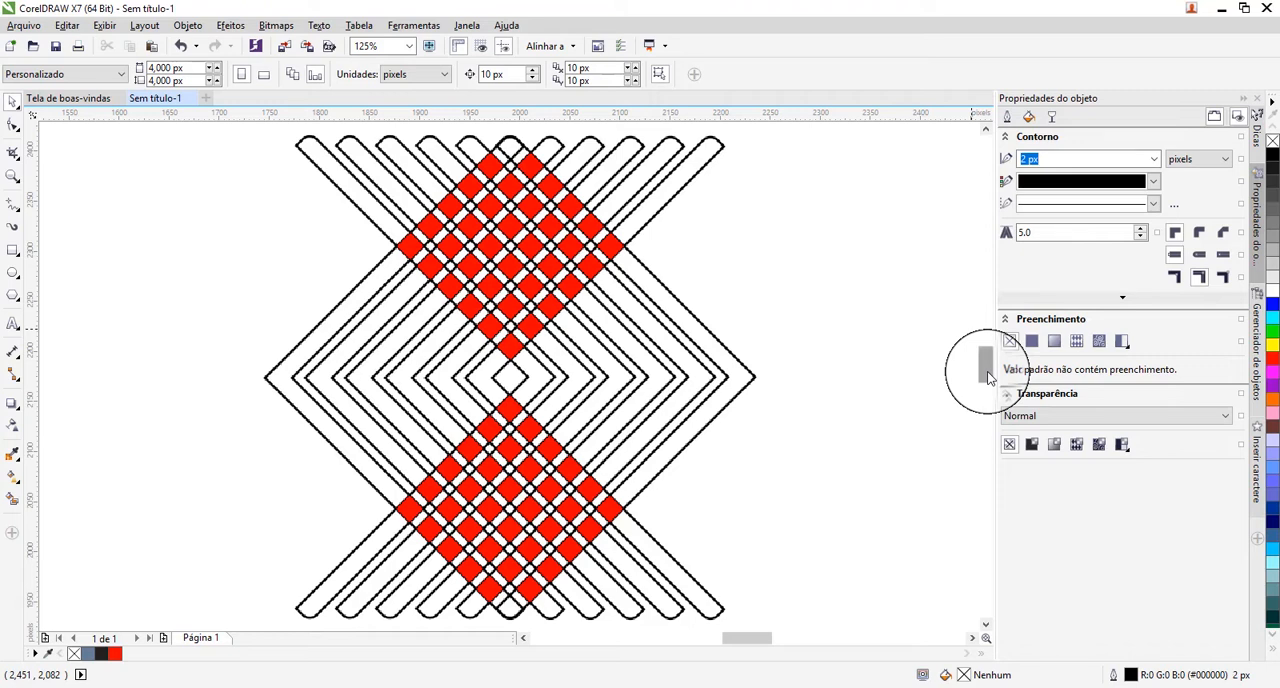
click(736, 367)
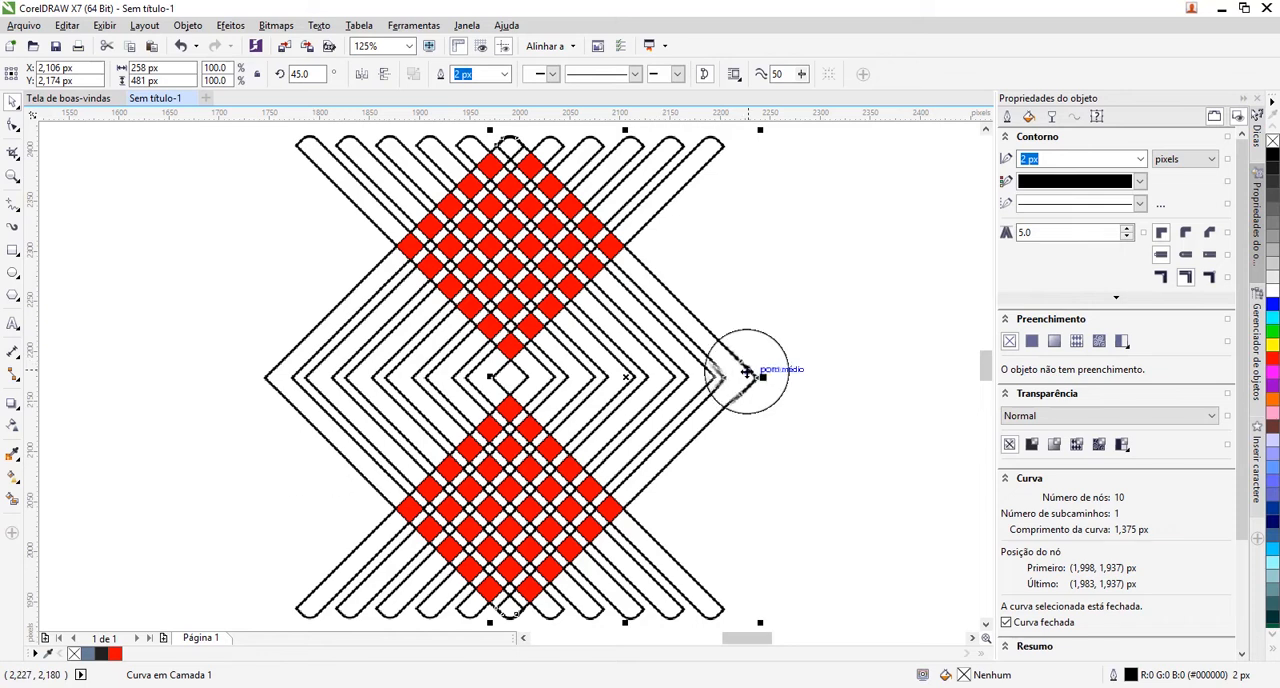
click(1273, 308)
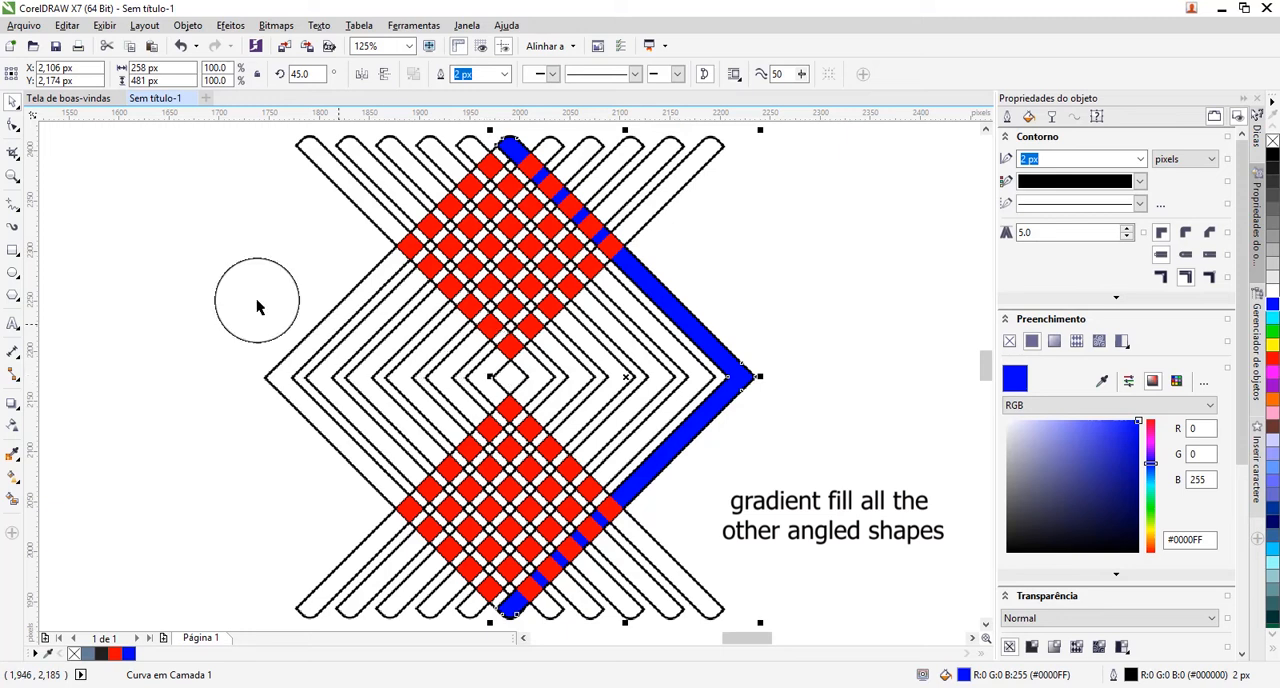
Apply a horizontal linear blue-to-white gradient to the blue chevron, running from its tip to just past the opposite chevron's tip.
click(13, 480)
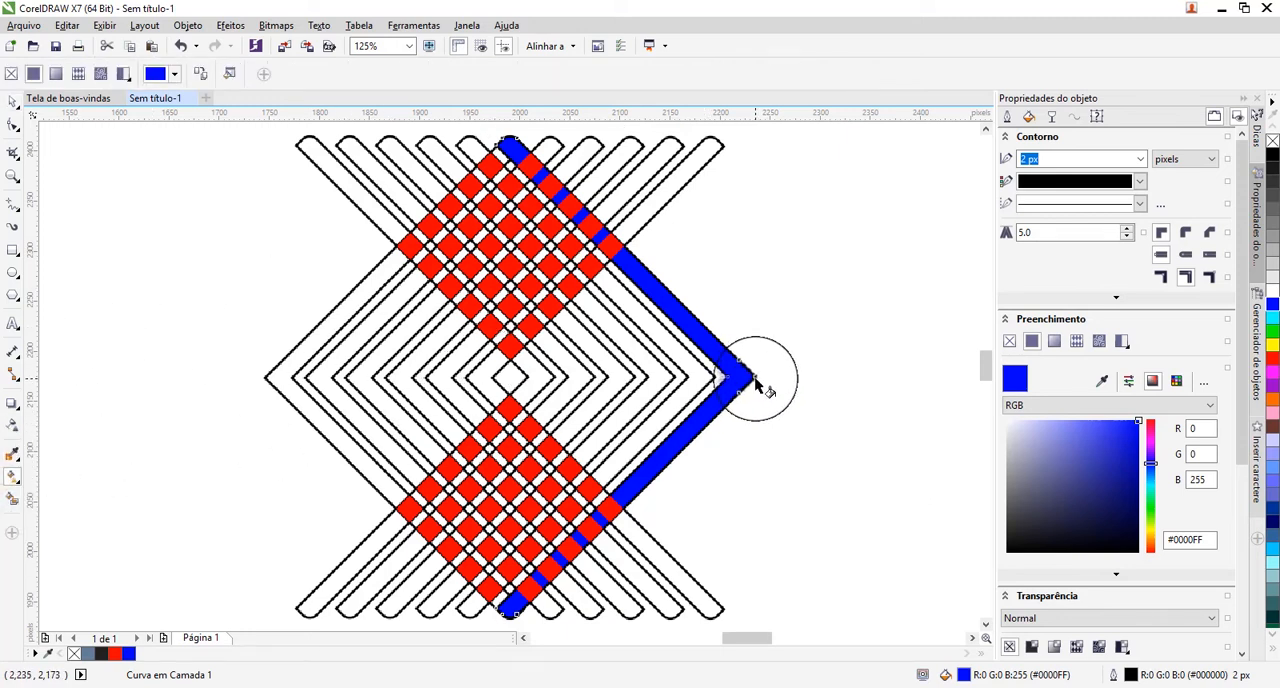
drag(753, 380, 252, 377)
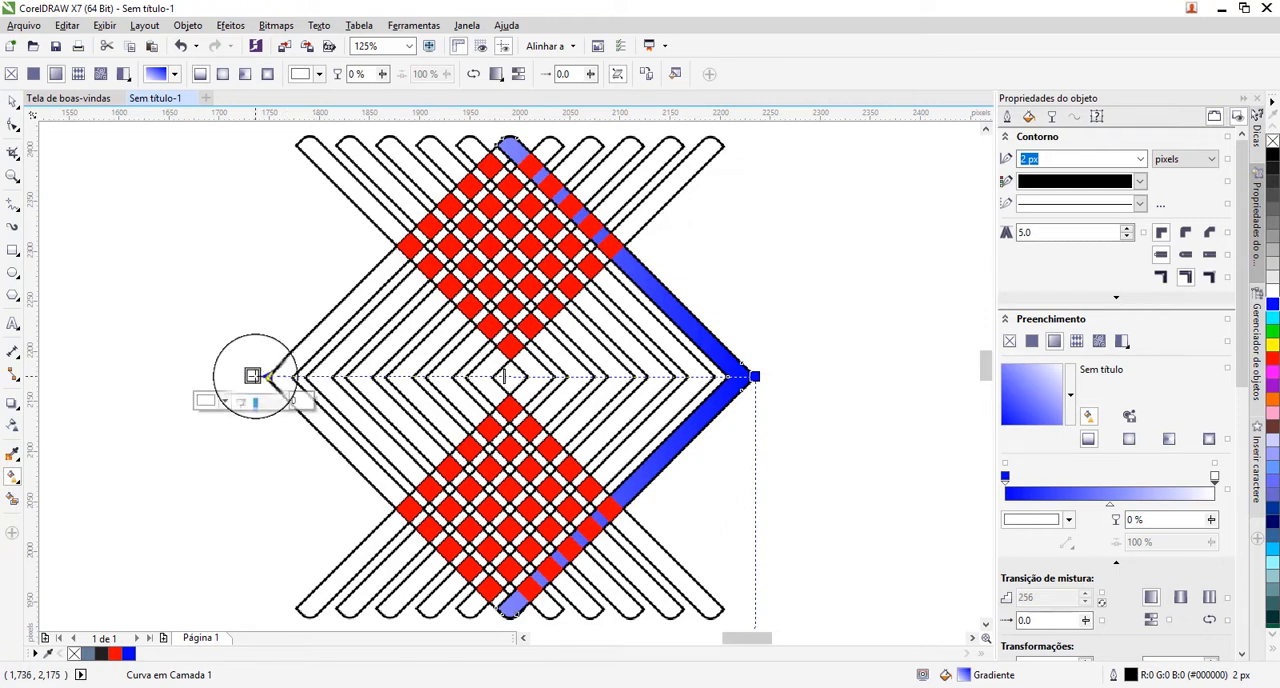
click(225, 401)
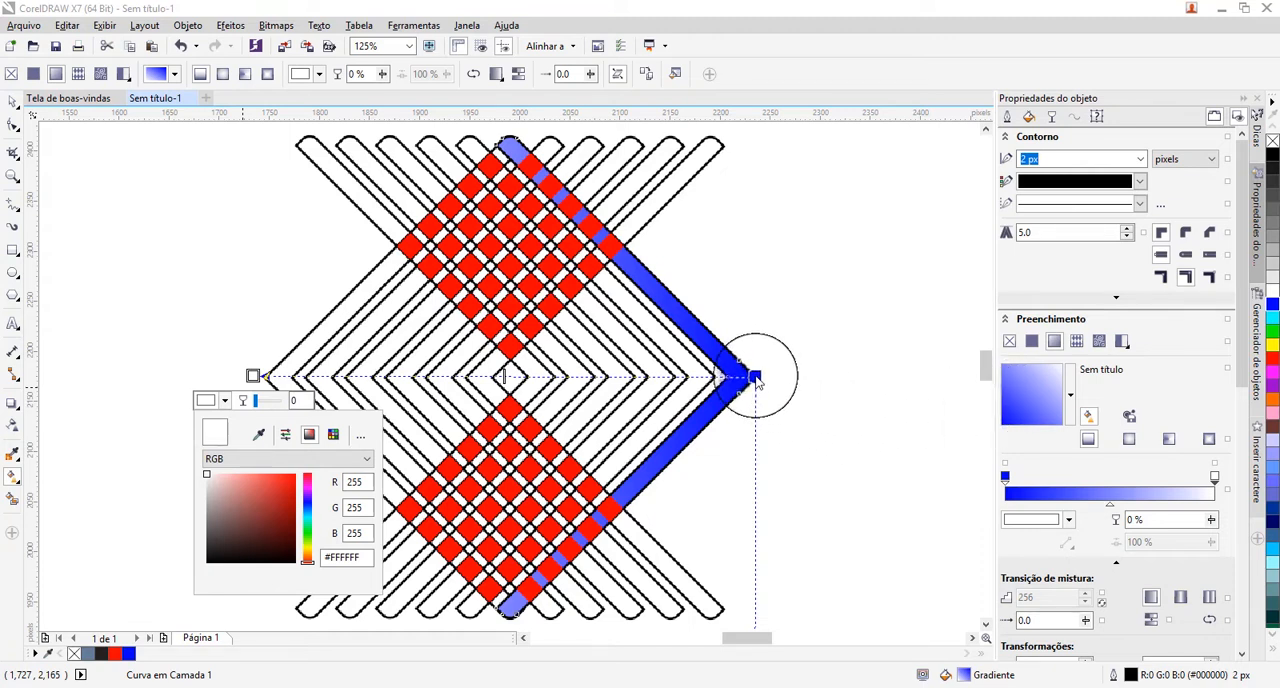
click(755, 376)
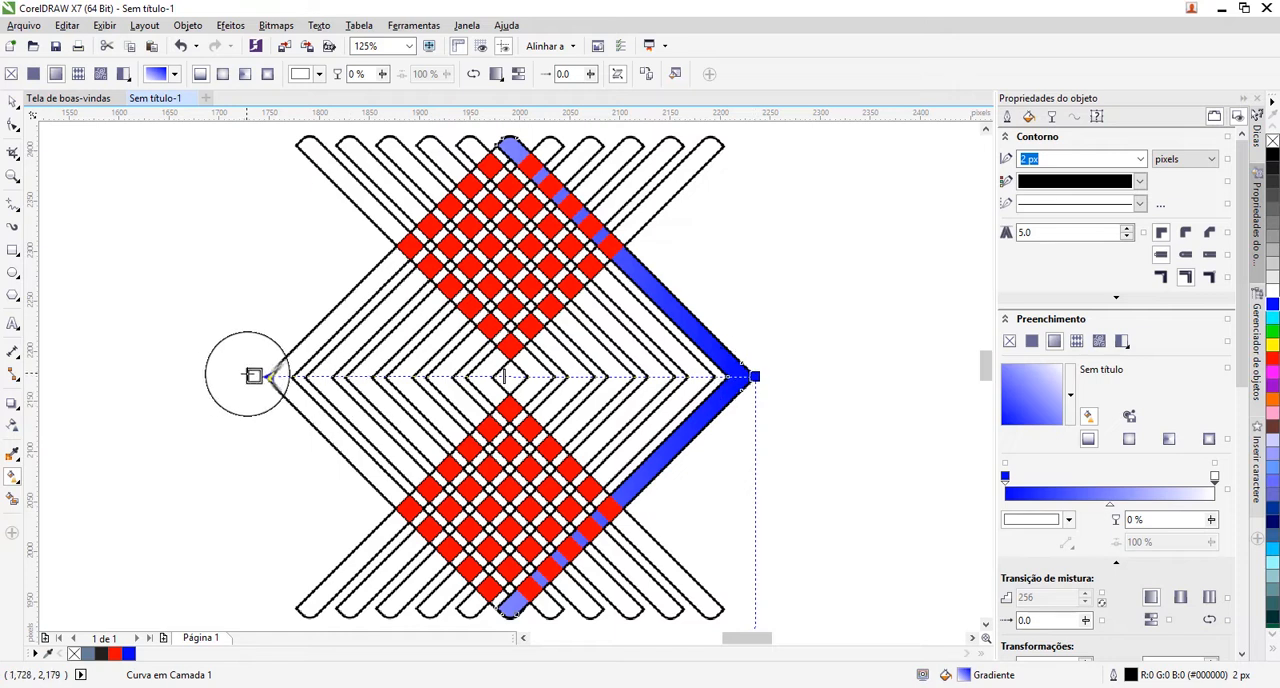
Change the gradient's white end colour to blue and darken it to navy (#0A0A80).
click(253, 376)
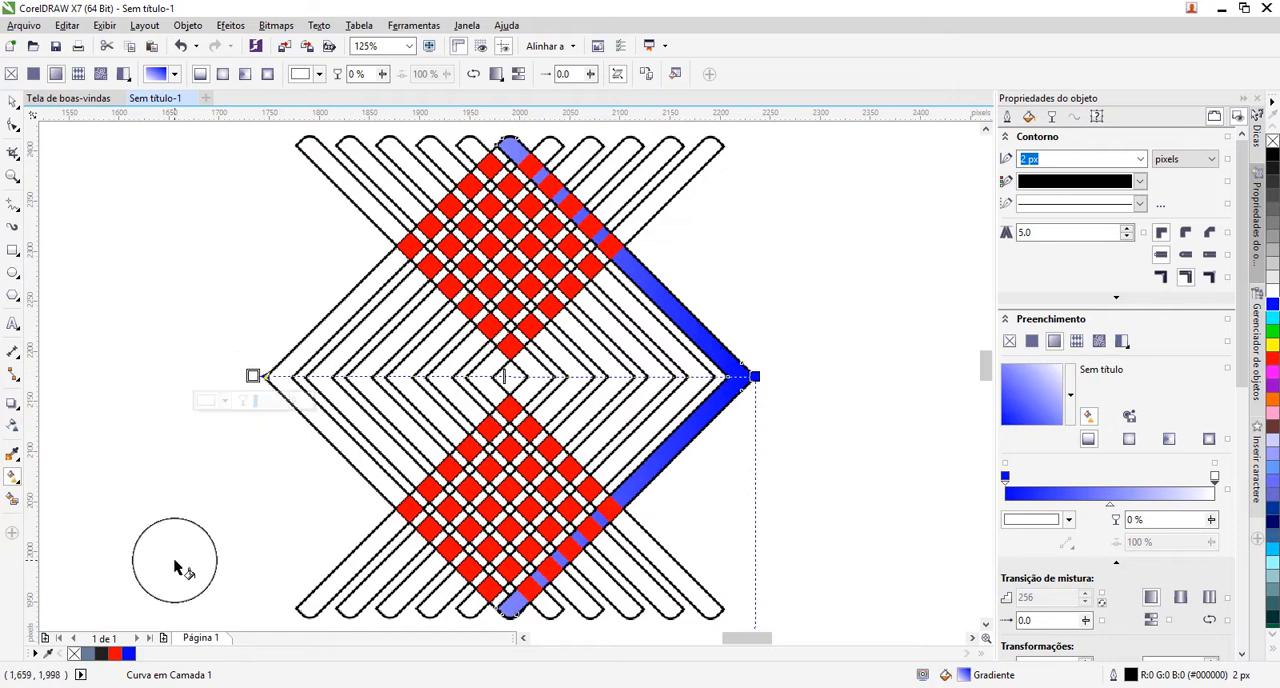
click(129, 654)
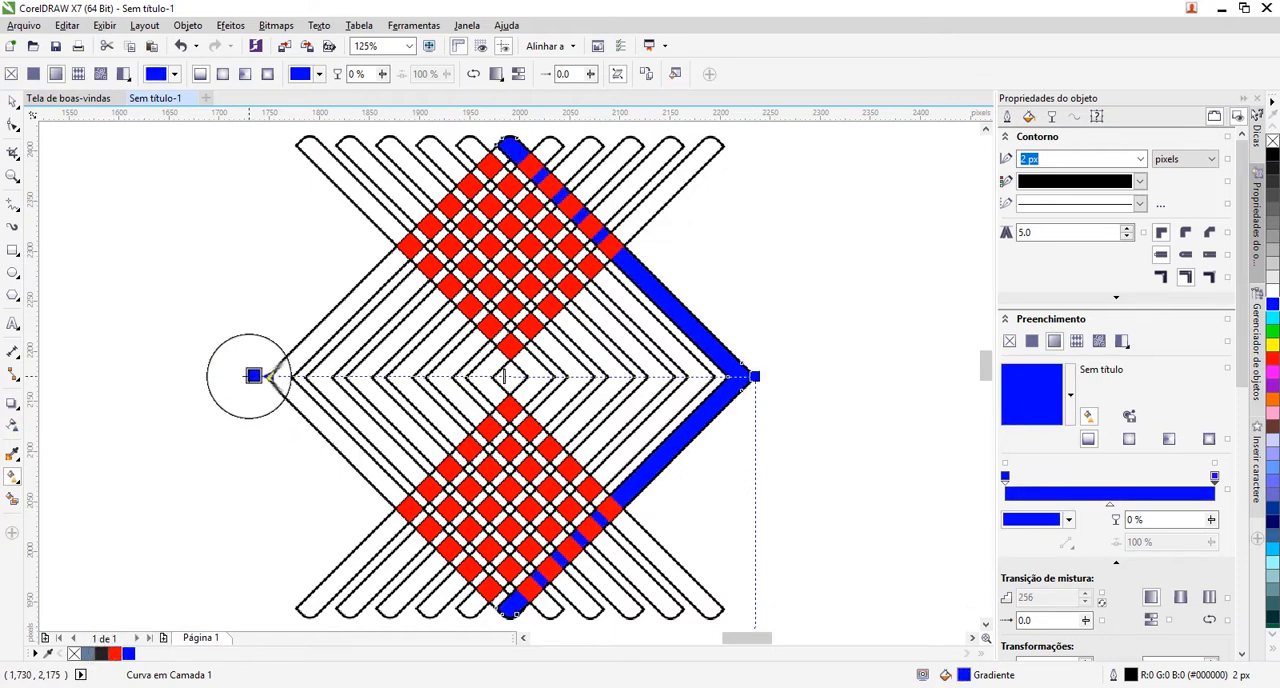
click(212, 400)
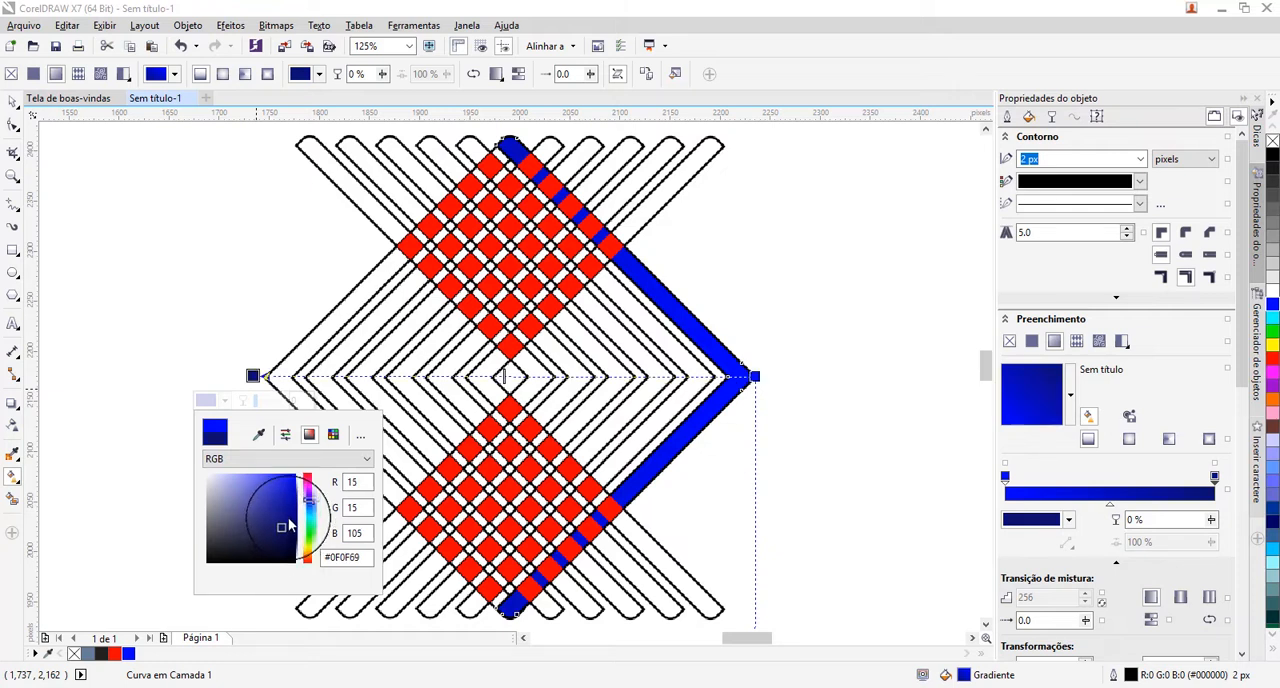
click(288, 519)
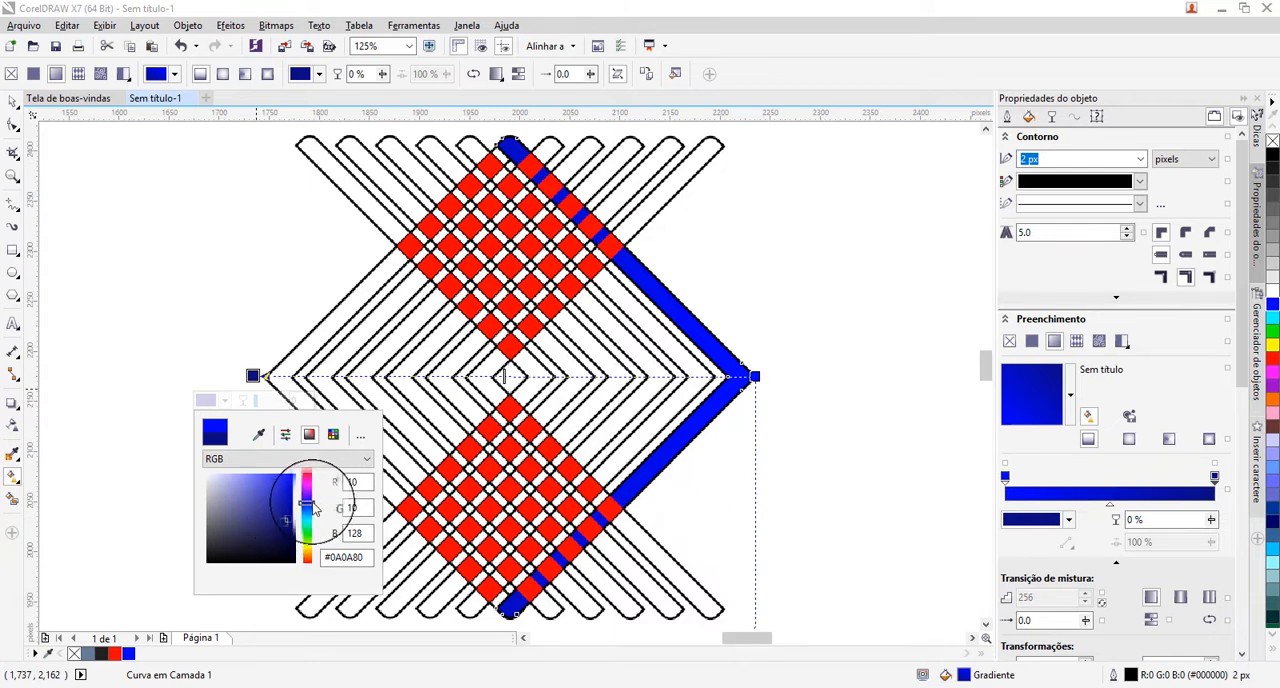
Shorten the blue chevron's gradient so its navy end lies between the pattern's centre and the chevron's tip, and remove the chevron's outline.
drag(312, 508, 312, 505)
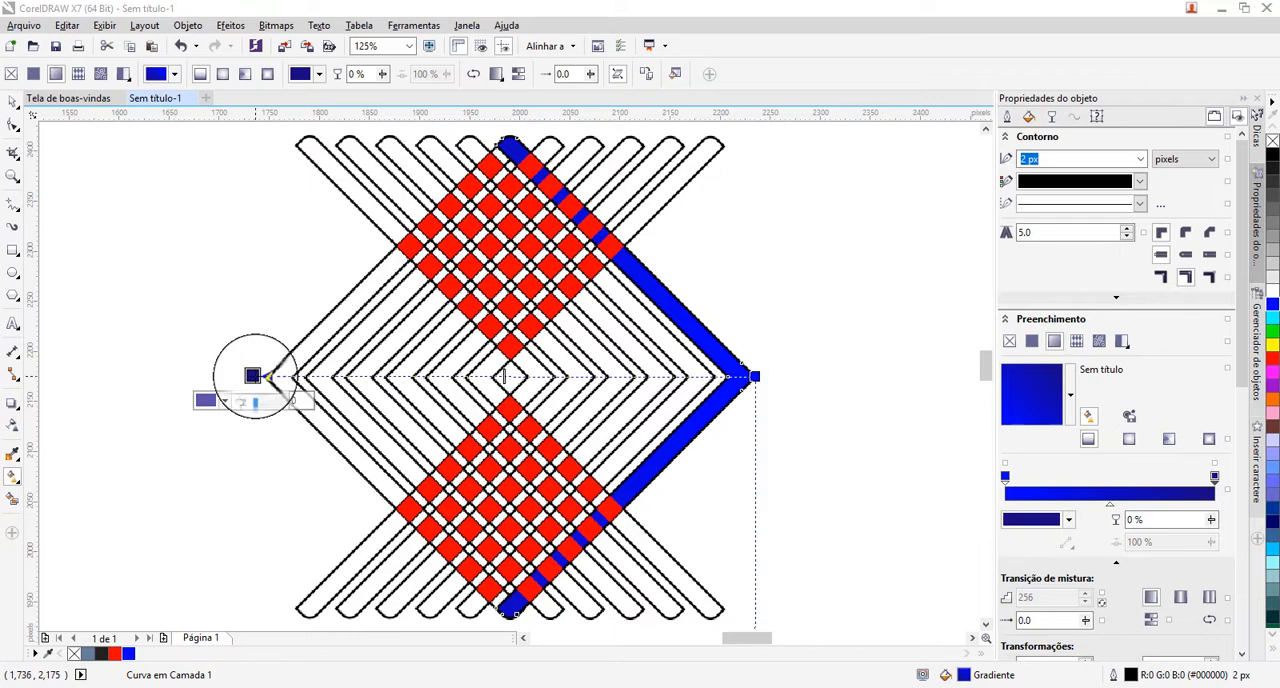
drag(253, 376, 565, 373)
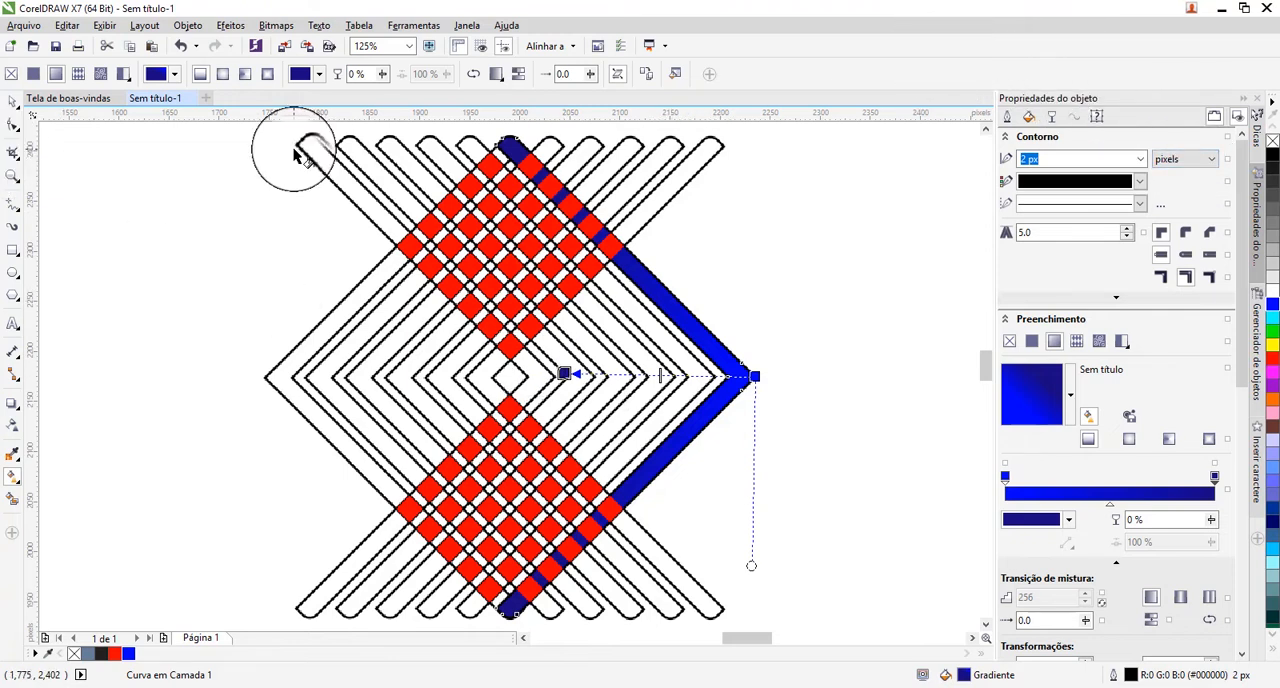
click(13, 102)
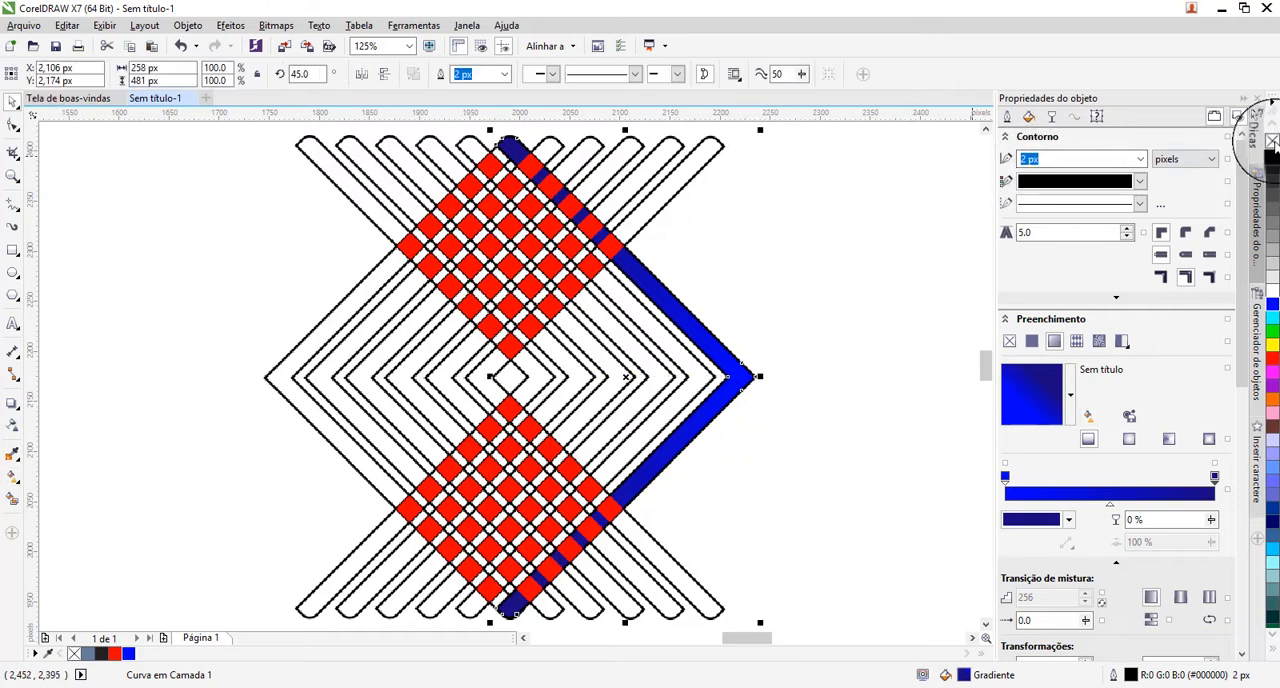
right_click(1271, 141)
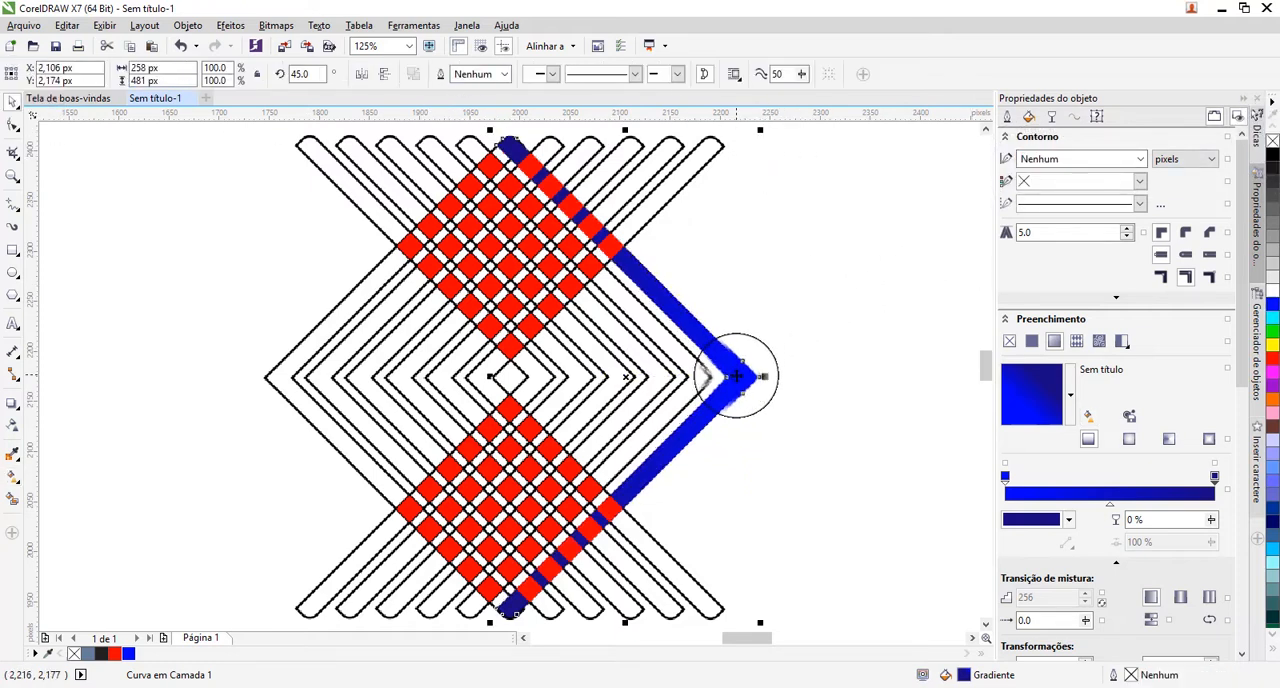
Copy all properties of the blue gradient chevron to the next three right-pointing chevrons, working inward.
drag(735, 376, 697, 378)
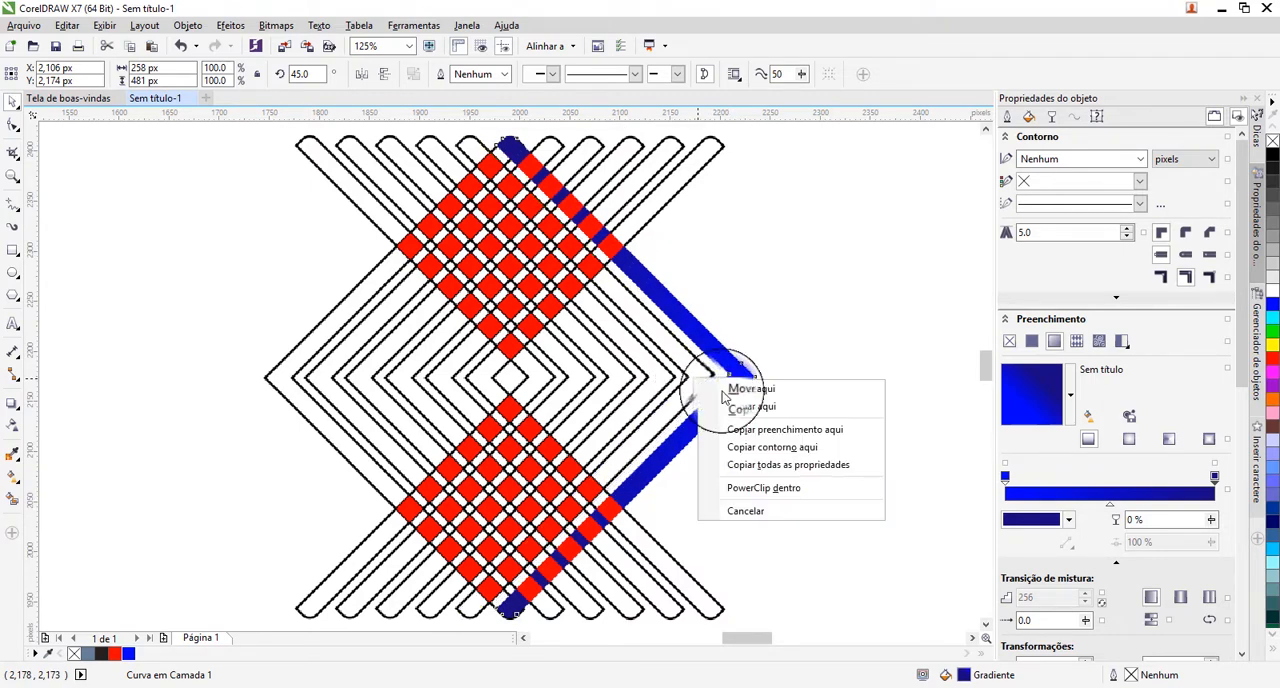
click(762, 466)
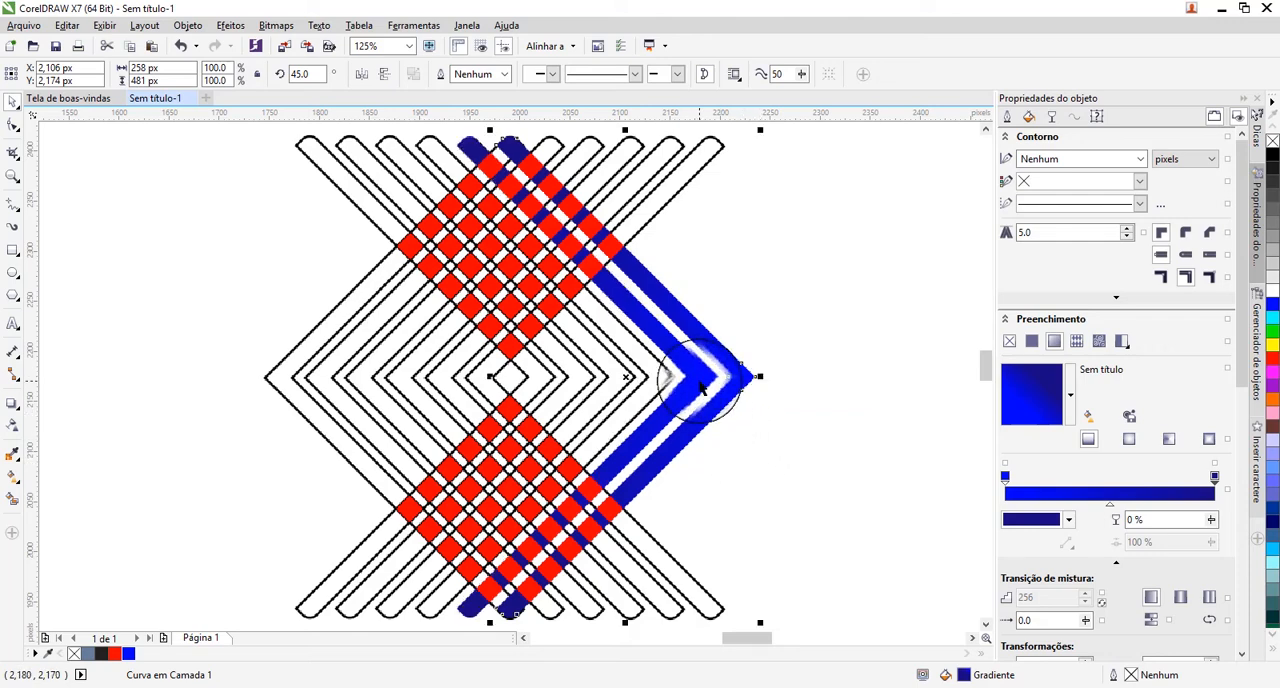
drag(700, 388, 655, 377)
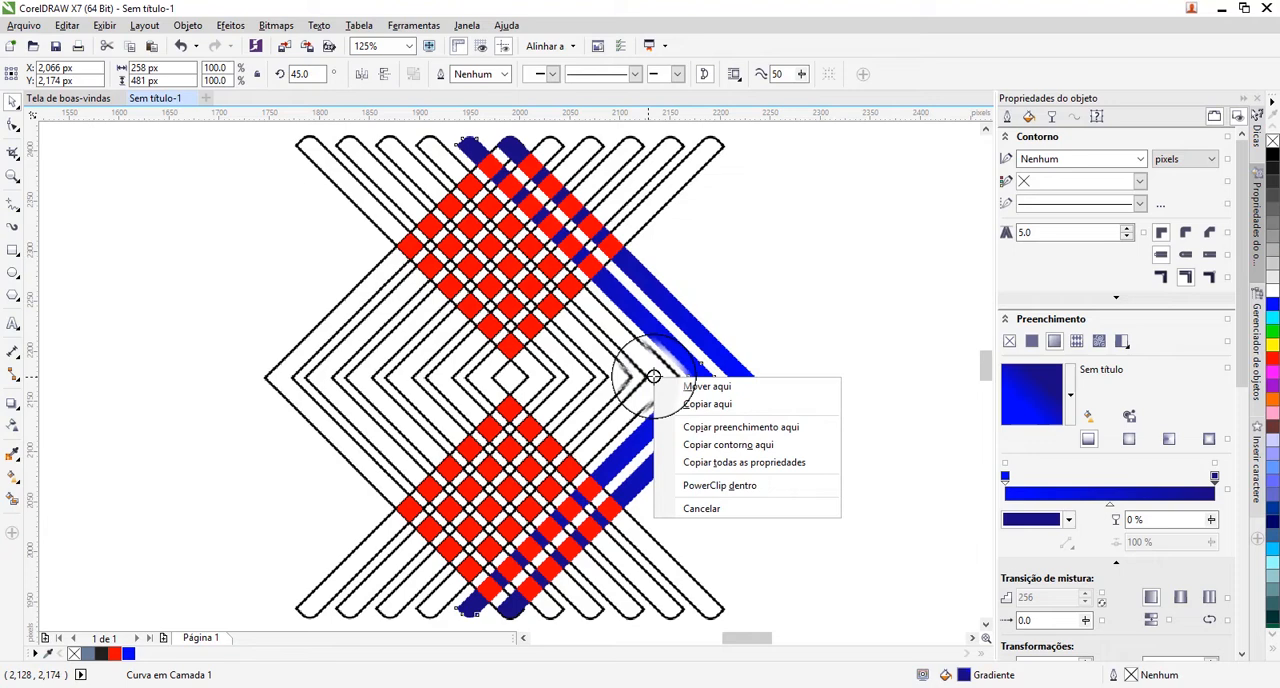
click(719, 466)
click(621, 370)
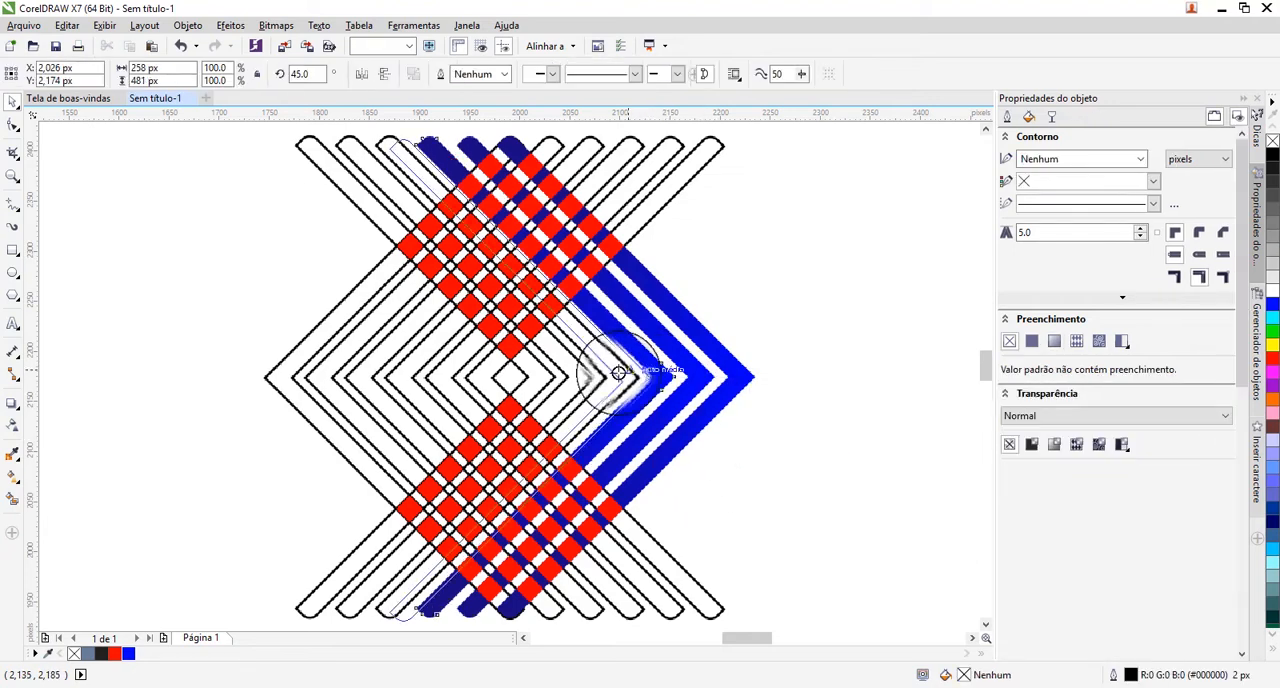
drag(619, 373, 614, 377)
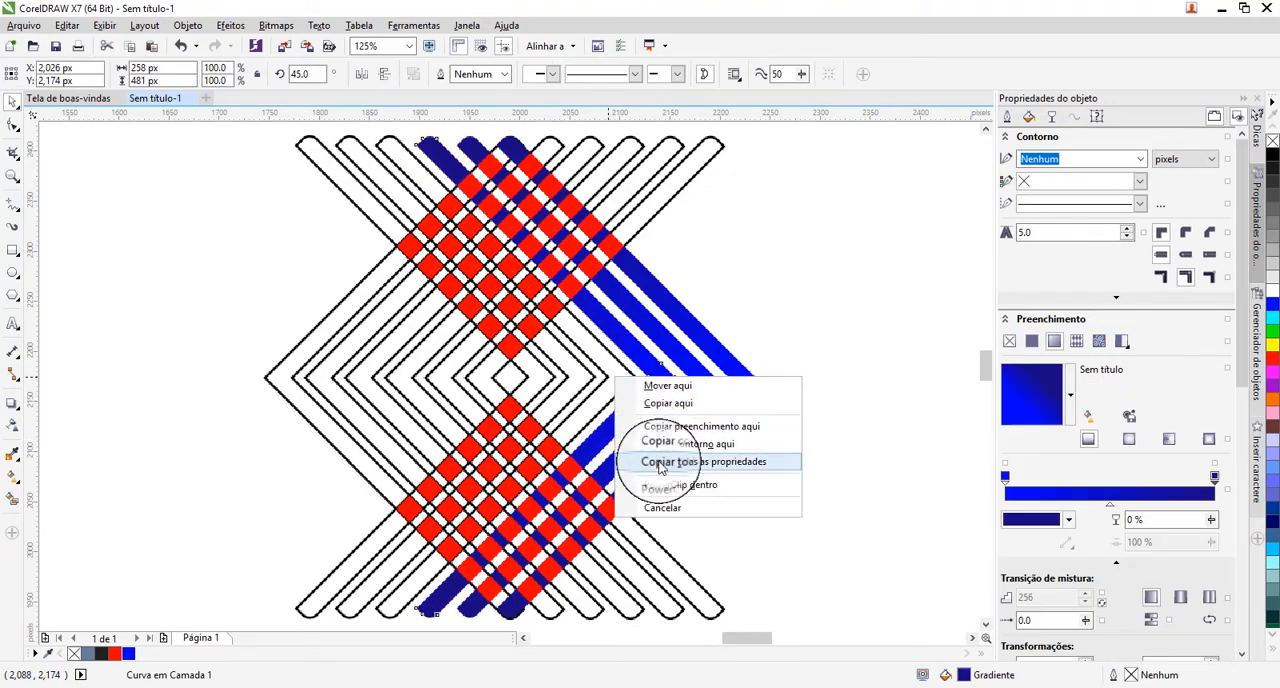
click(660, 464)
Copy all properties of the gradient chevrons to the two innermost right-pointing chevrons.
click(571, 377)
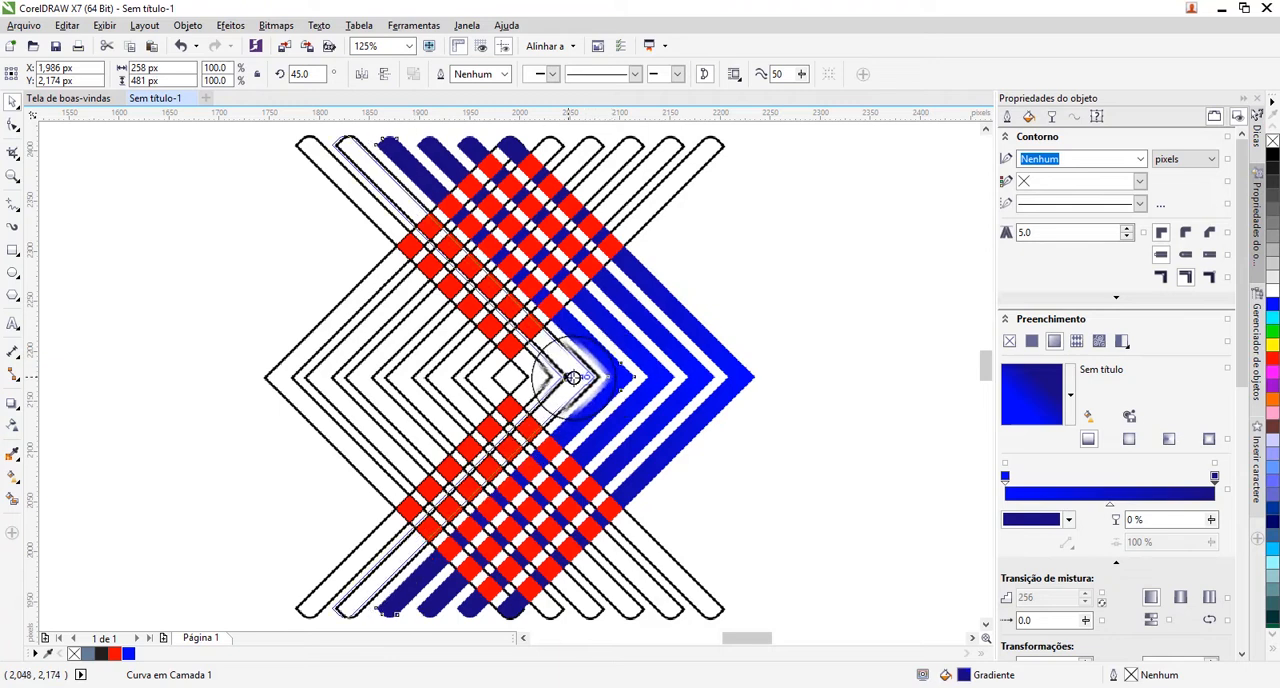
drag(571, 377, 572, 379)
click(630, 458)
key(F10)
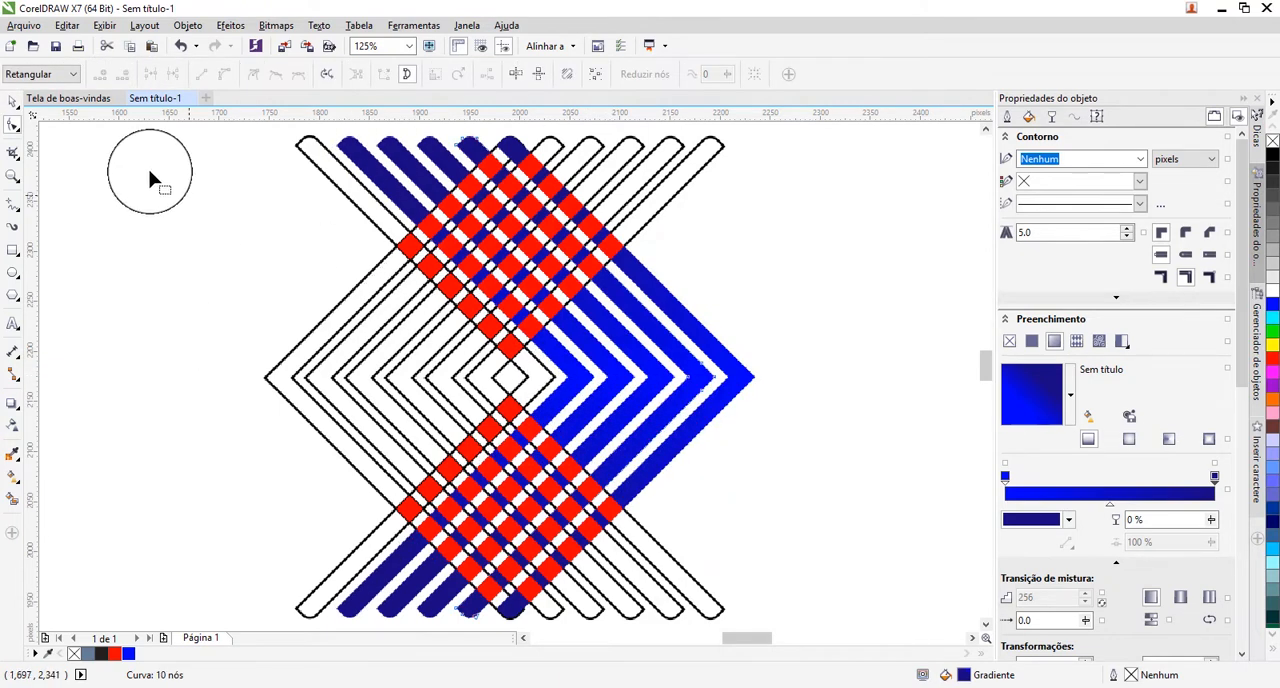
click(13, 105)
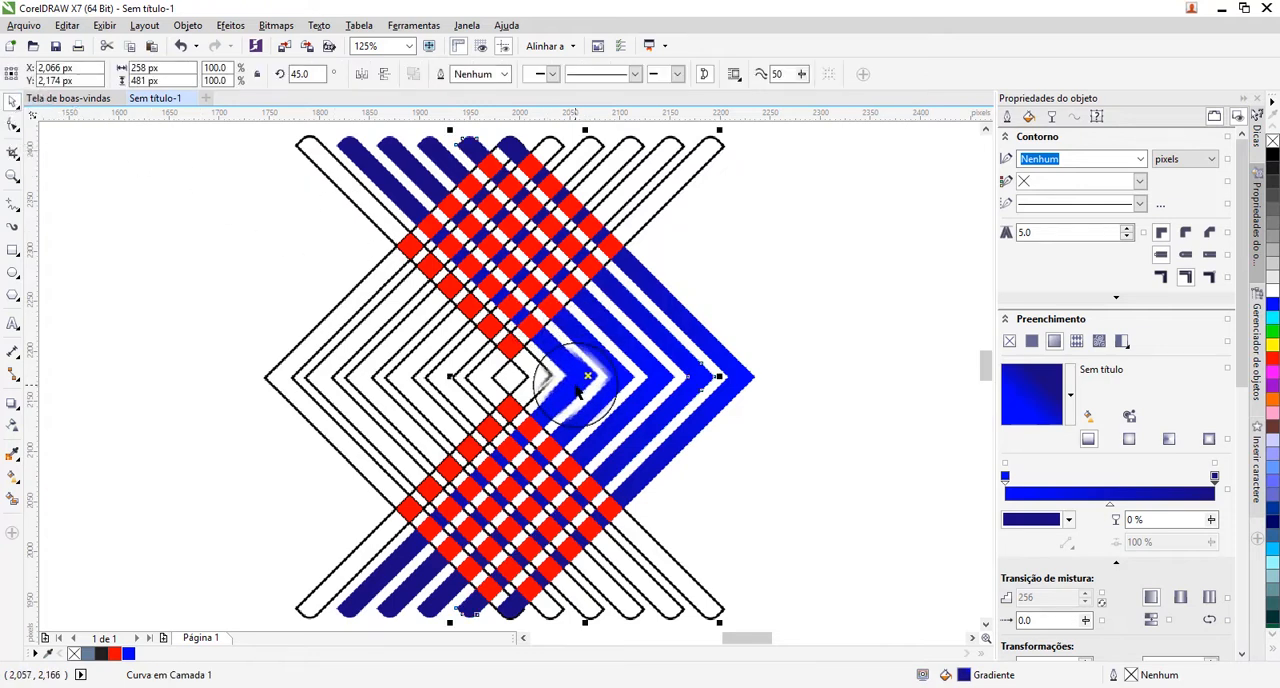
drag(576, 386, 547, 385)
click(590, 471)
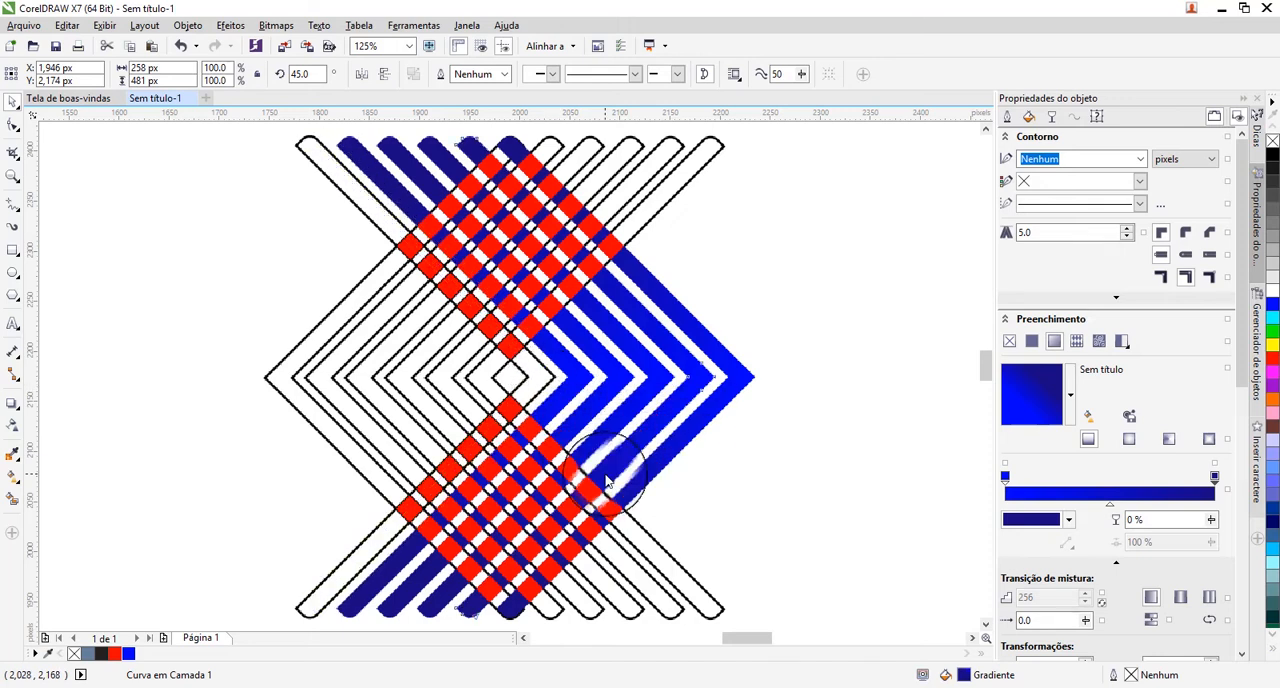
Copy all properties of the gradient chevrons to the three innermost left-pointing chevrons.
key(F10)
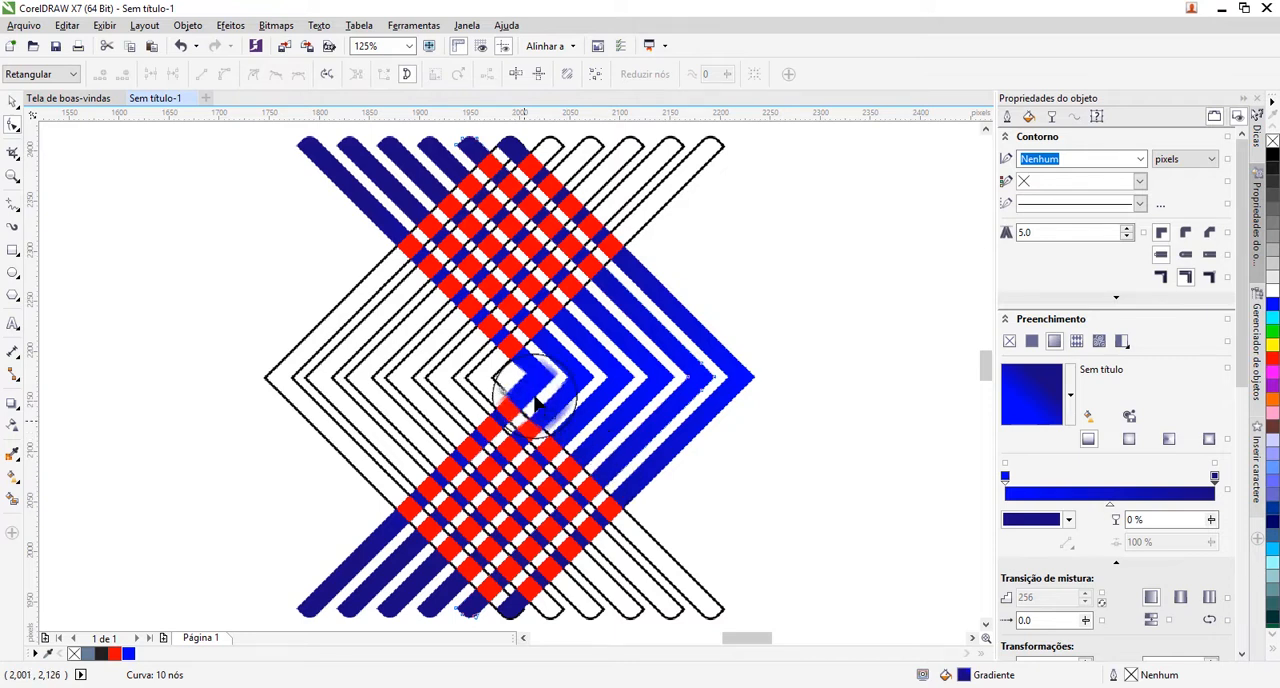
click(12, 101)
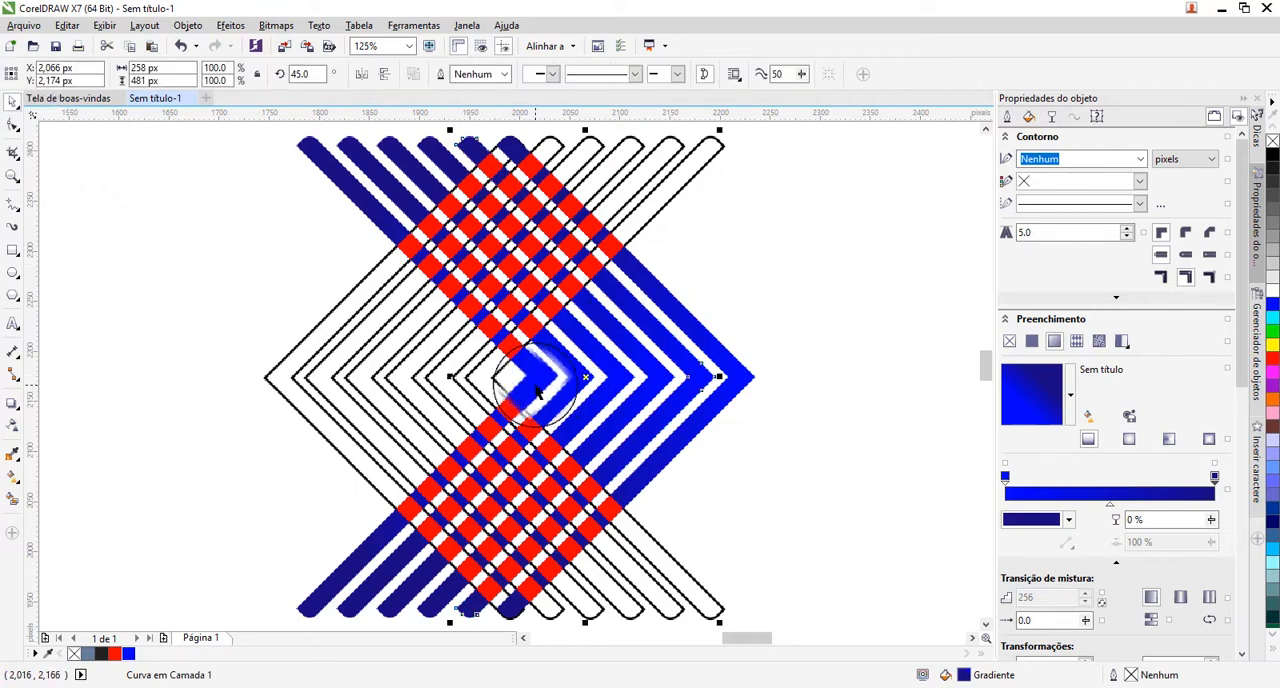
drag(537, 392, 488, 380)
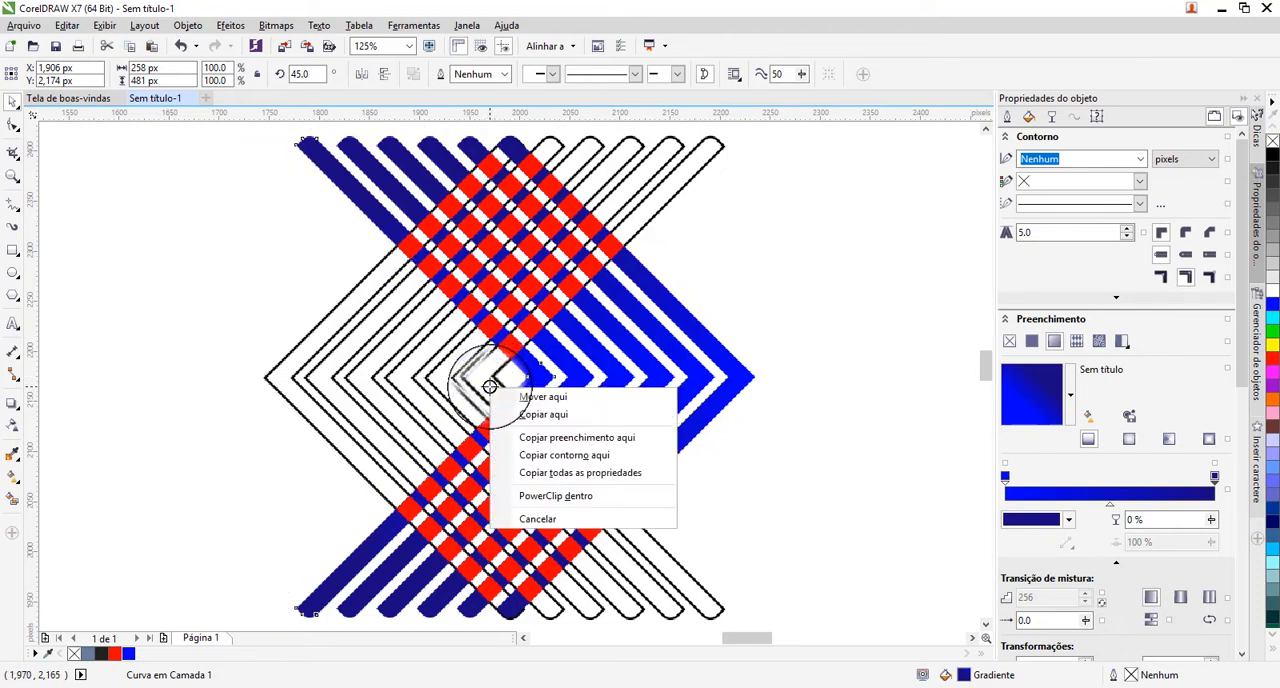
click(573, 476)
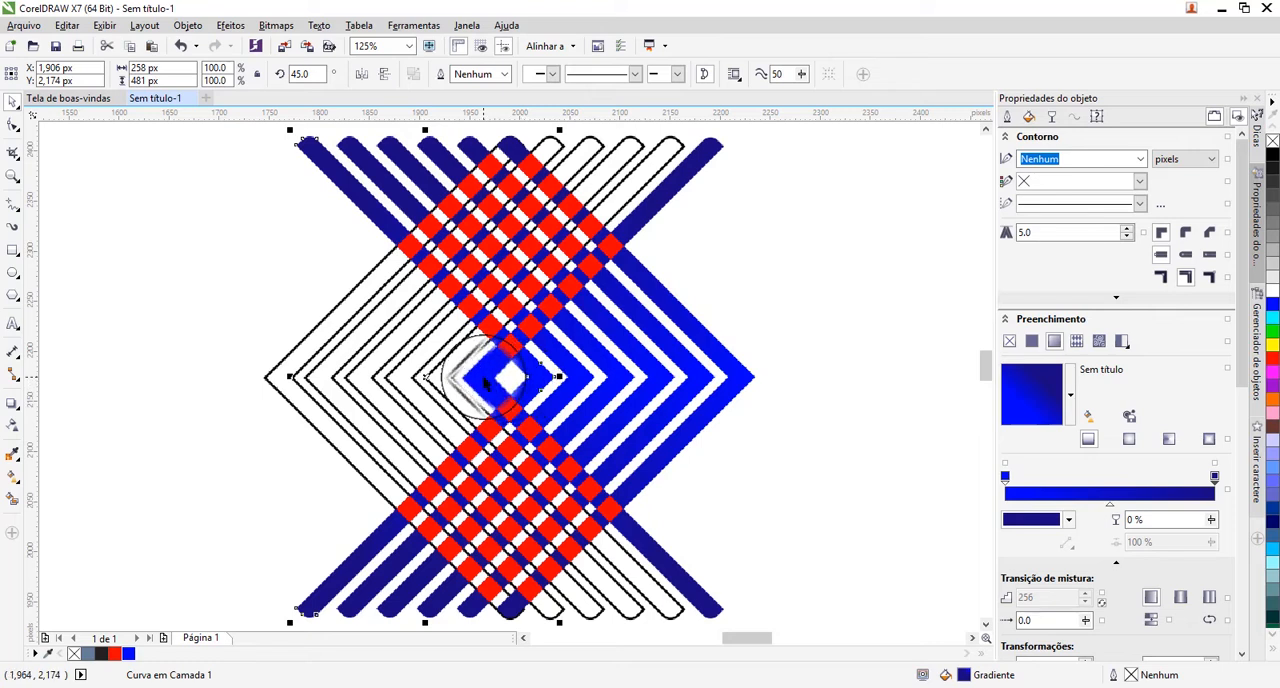
drag(484, 379, 452, 377)
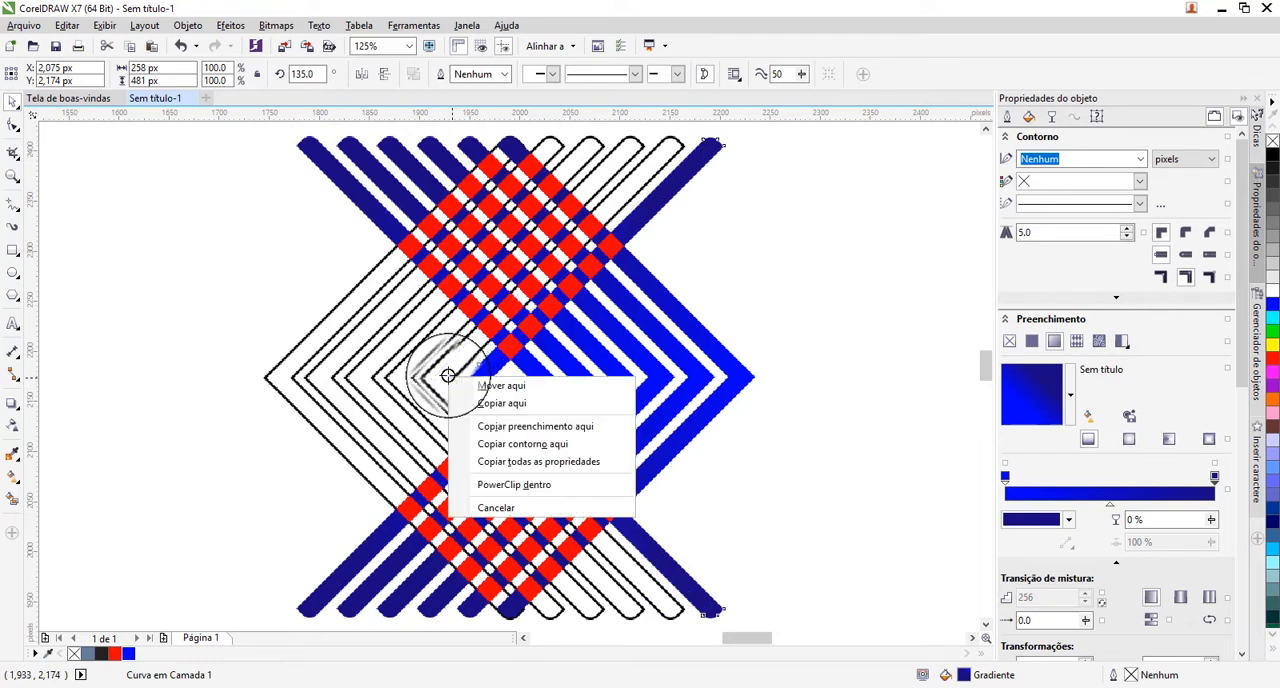
click(500, 461)
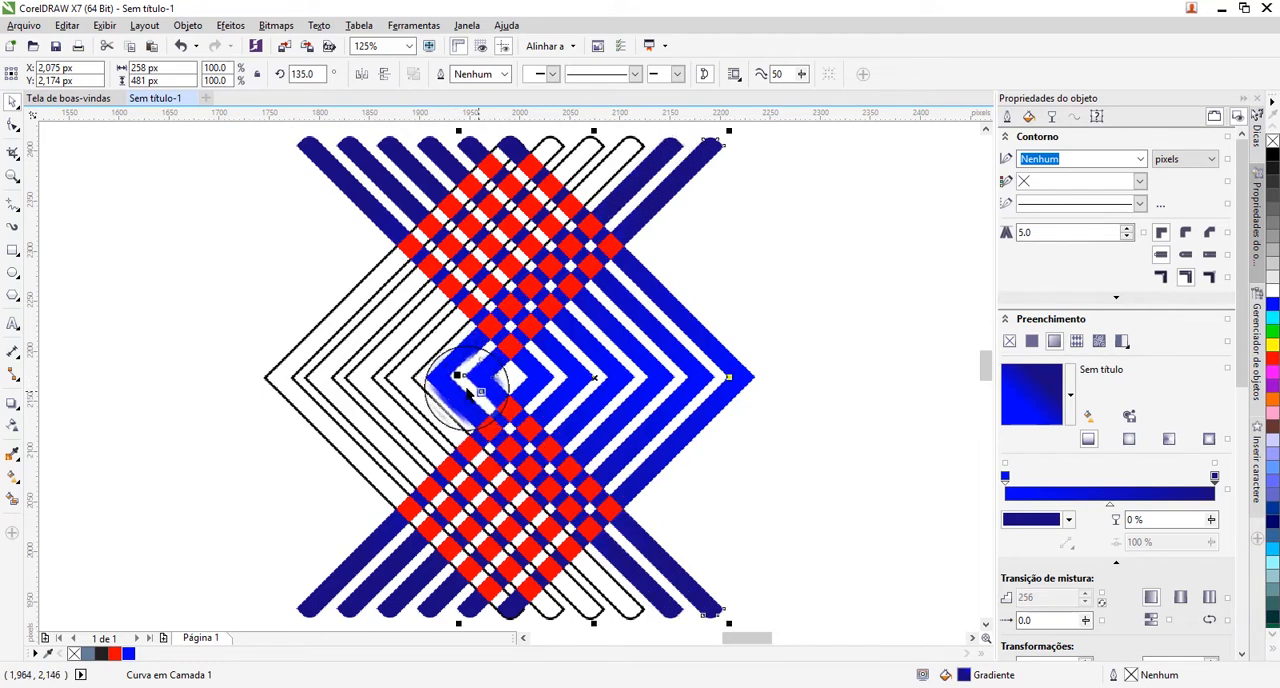
drag(445, 391, 404, 376)
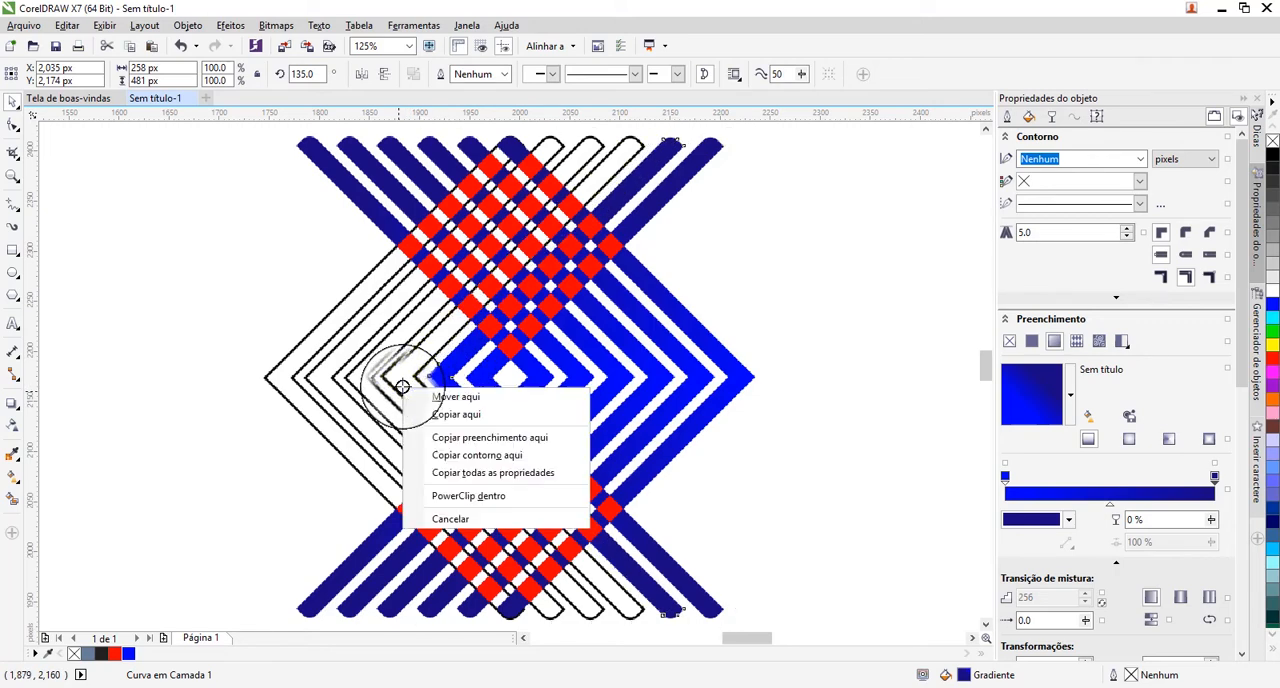
click(467, 483)
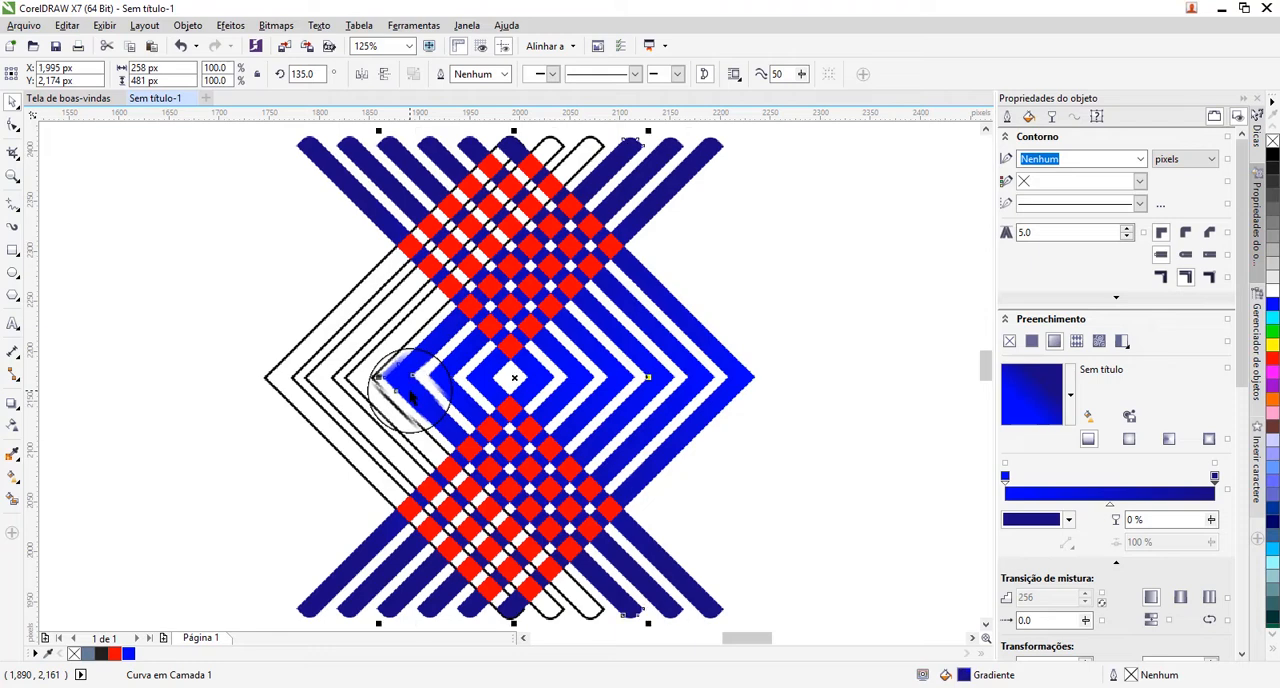
Copy all properties of the gradient chevrons to the three outermost left-pointing chevrons.
drag(410, 392, 374, 396)
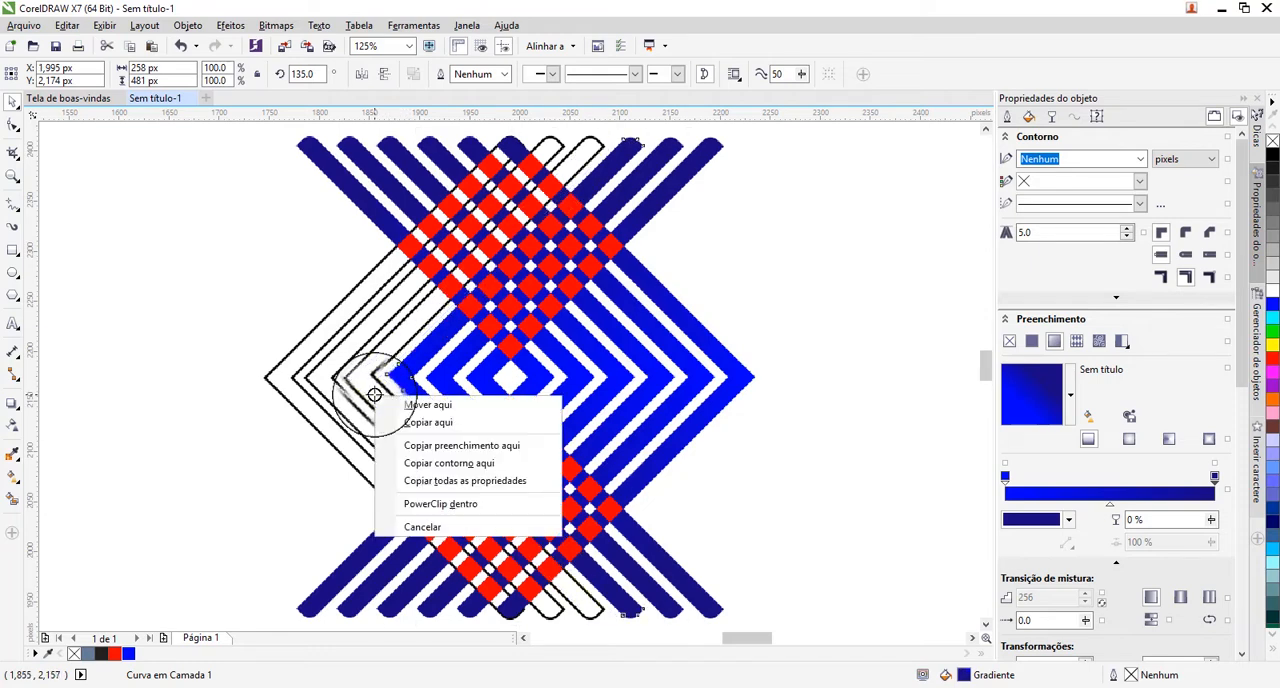
click(440, 481)
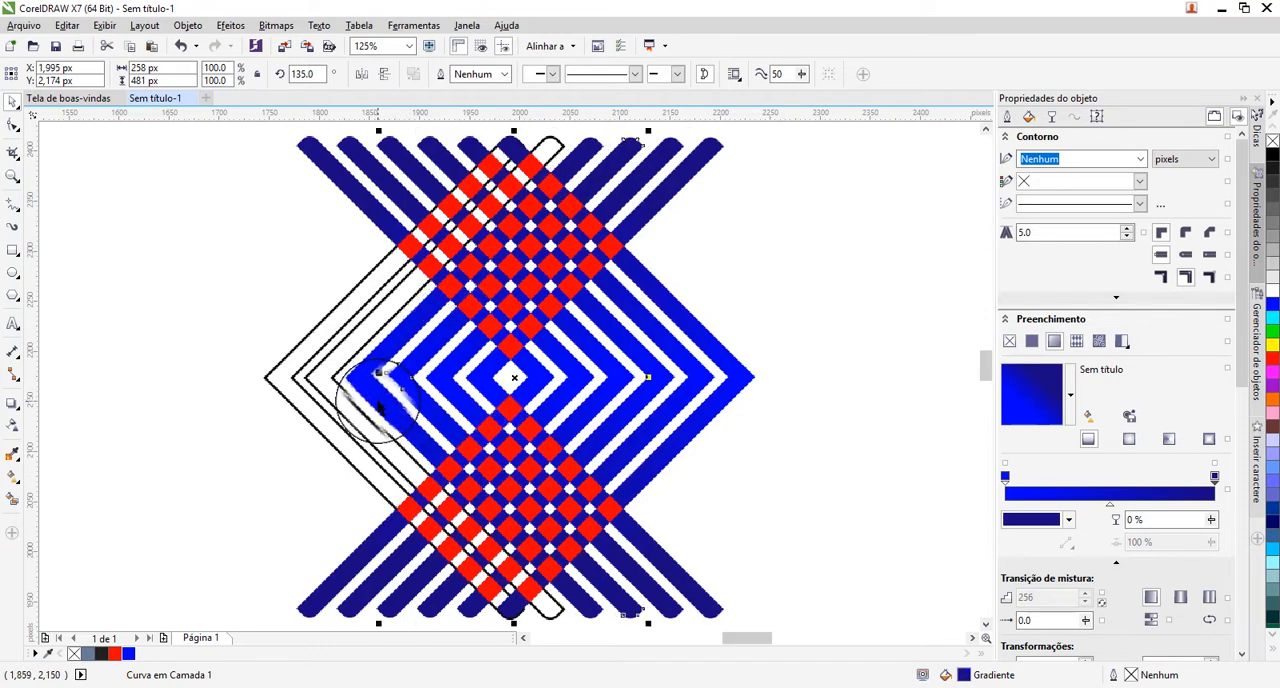
drag(380, 405, 342, 400)
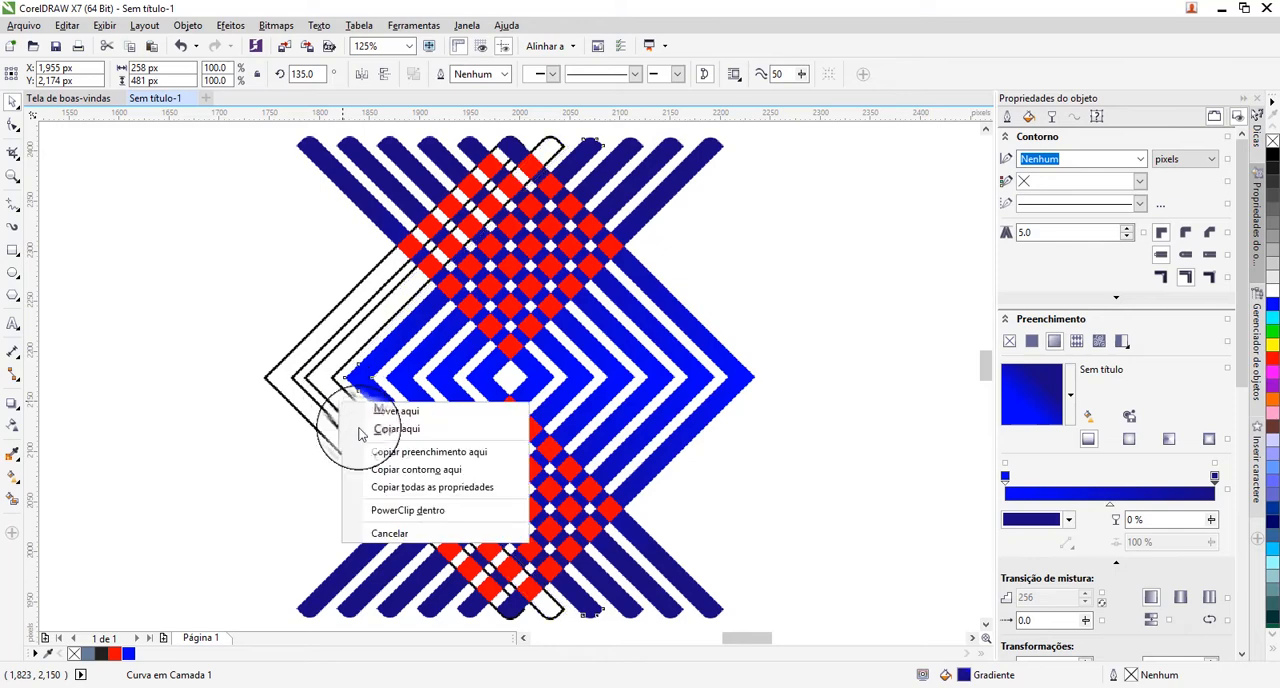
click(412, 490)
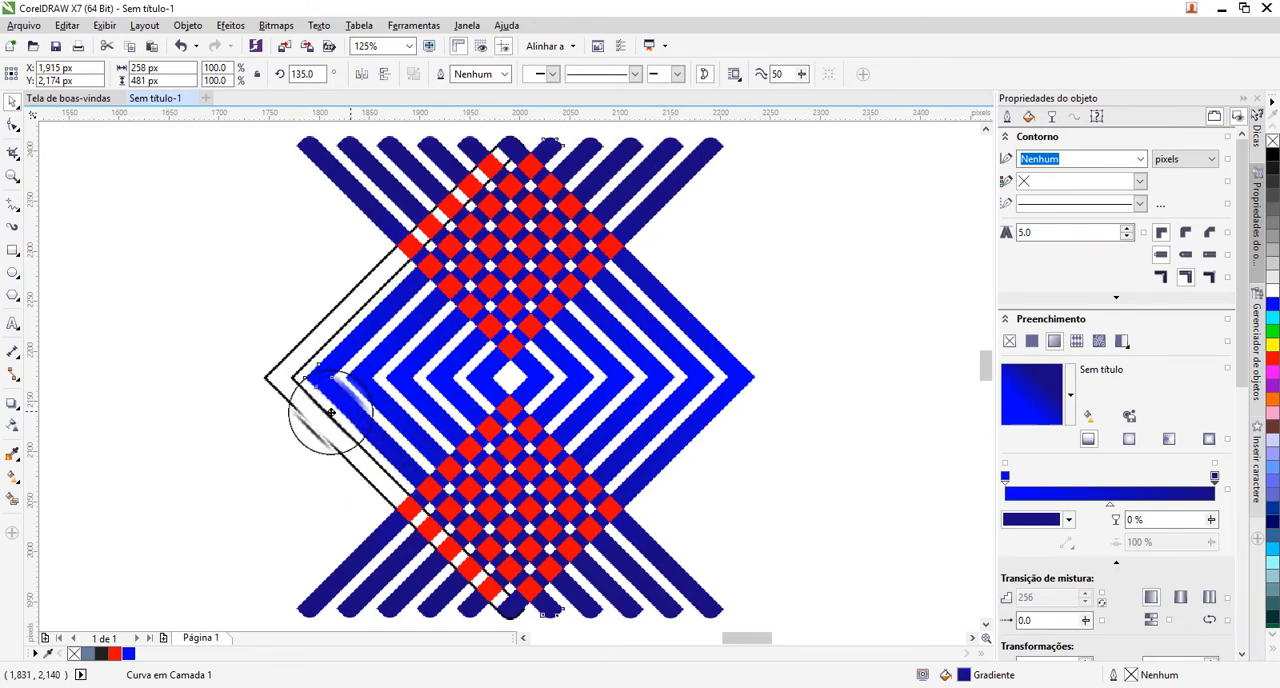
drag(331, 412, 310, 413)
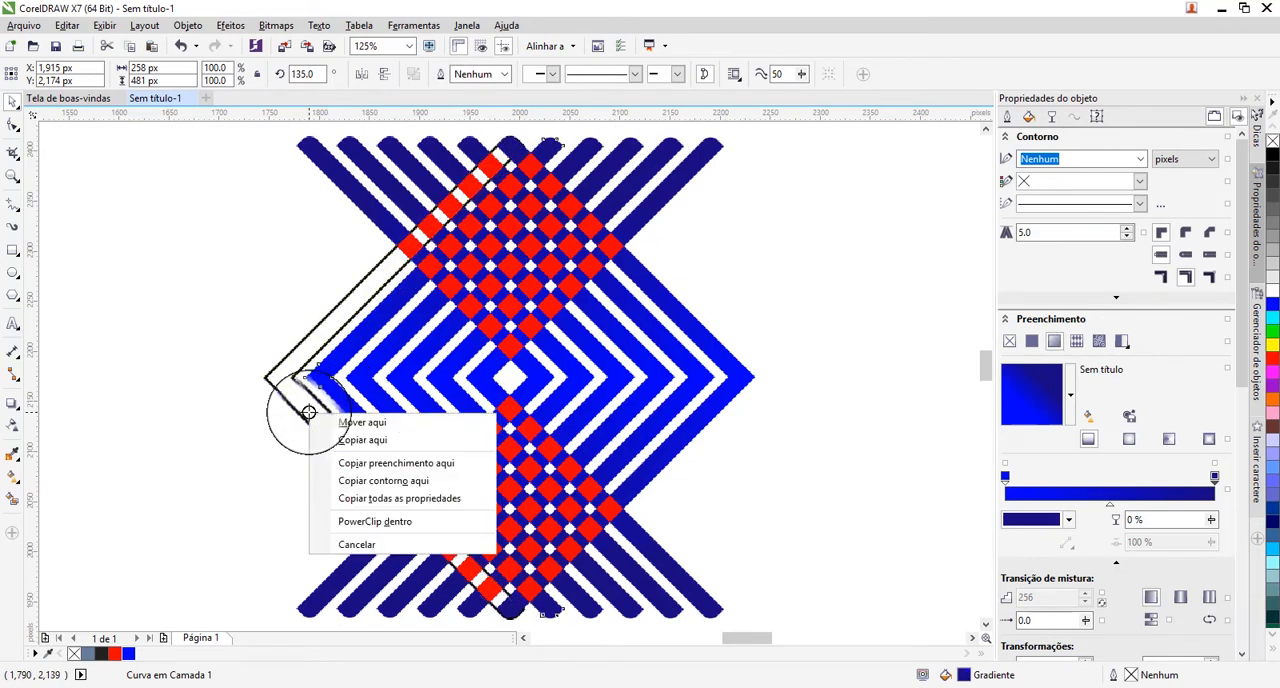
click(358, 497)
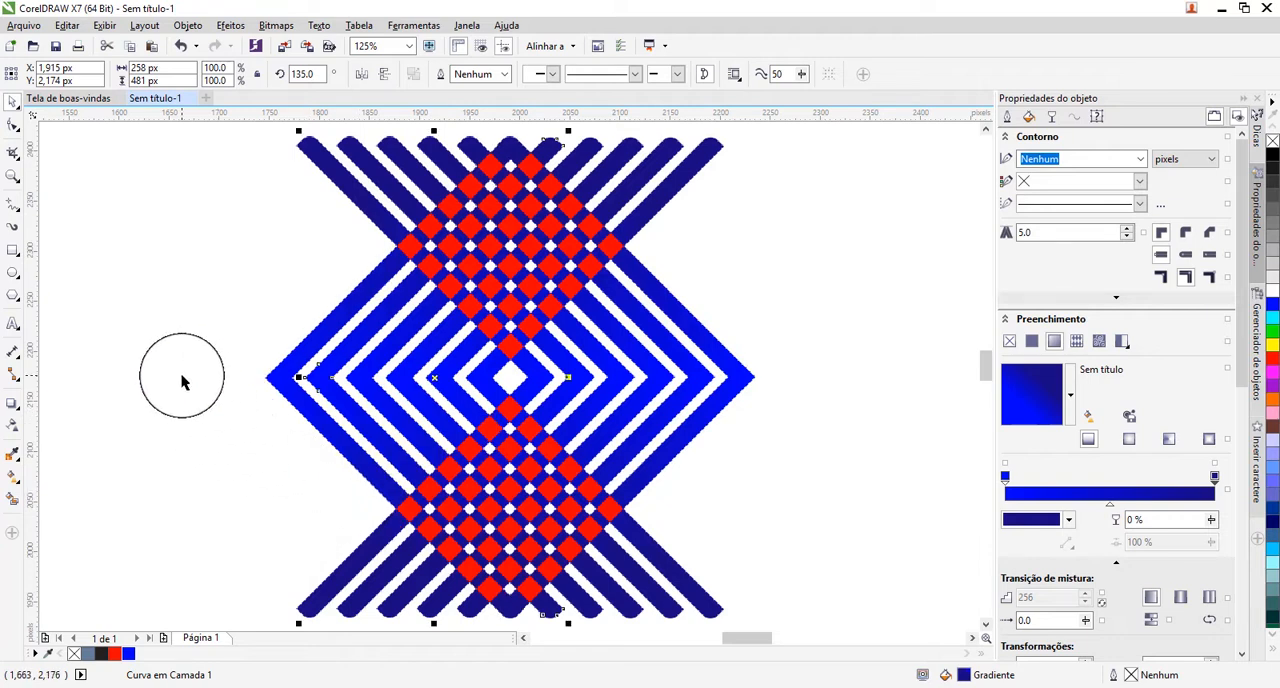
Select the whole pattern and place overlapping copies of it about 320 px to its right and about 320 px to its left.
key(F4)
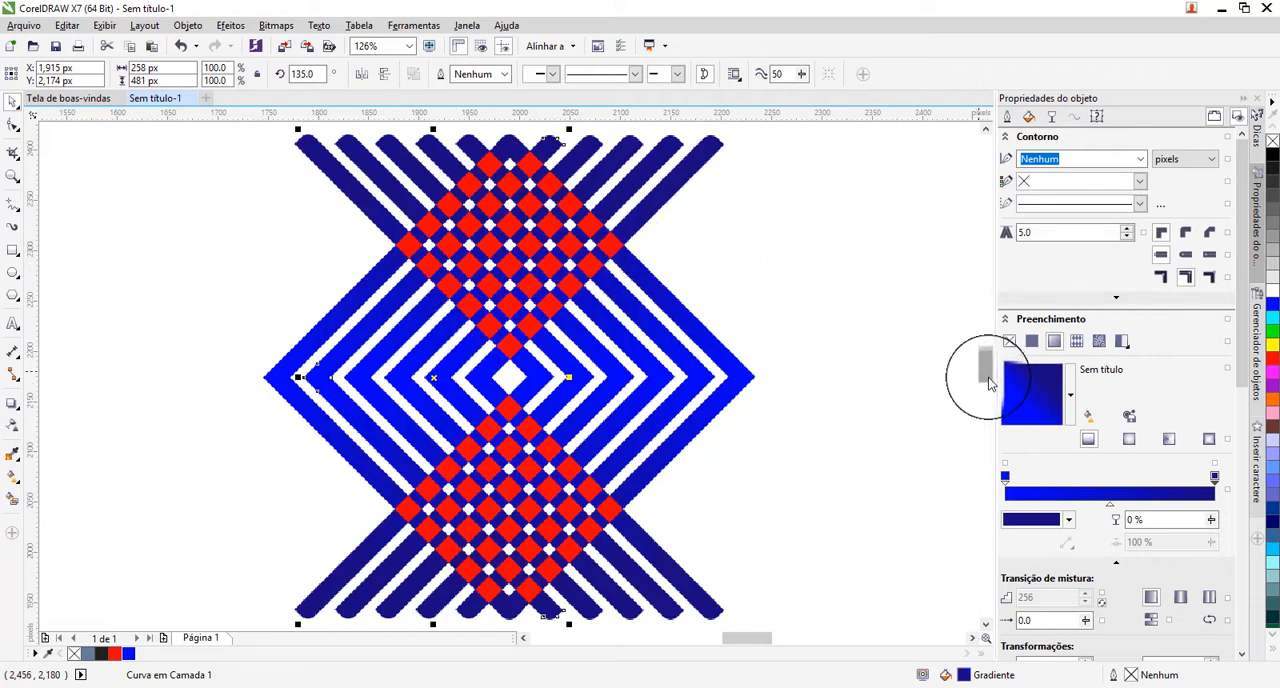
scroll(988, 377, down, 1)
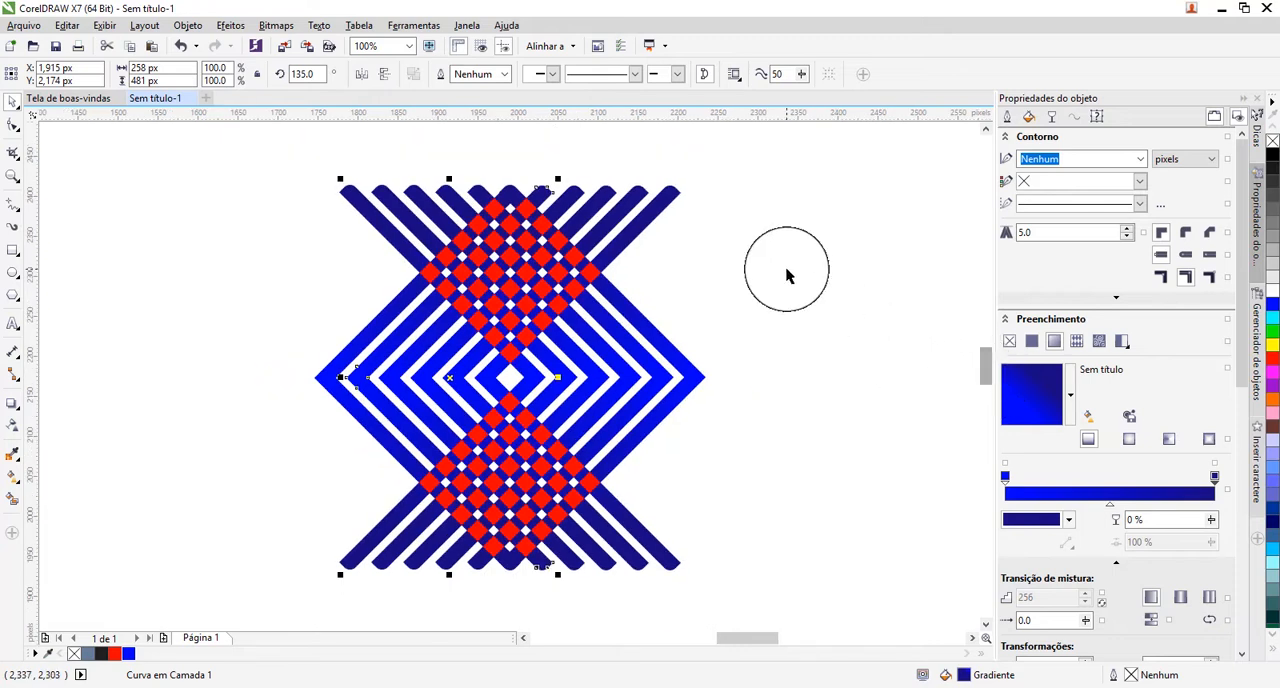
scroll(985, 380, up, 2)
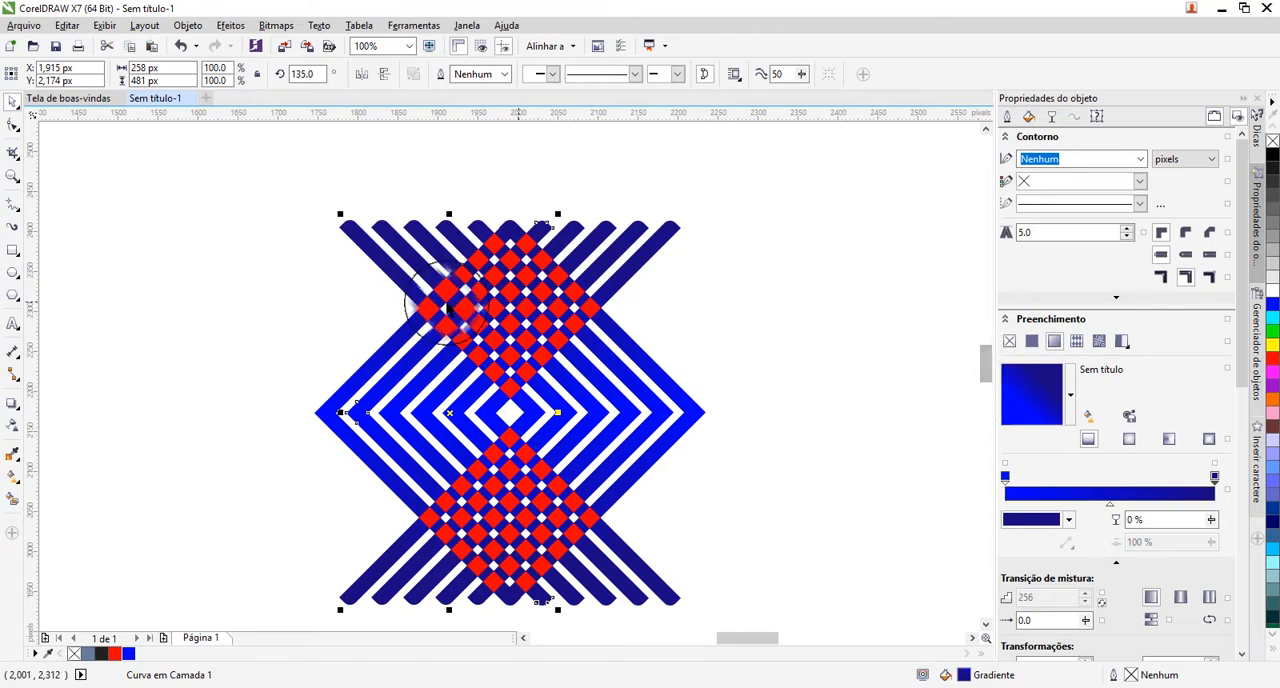
drag(282, 193, 711, 622)
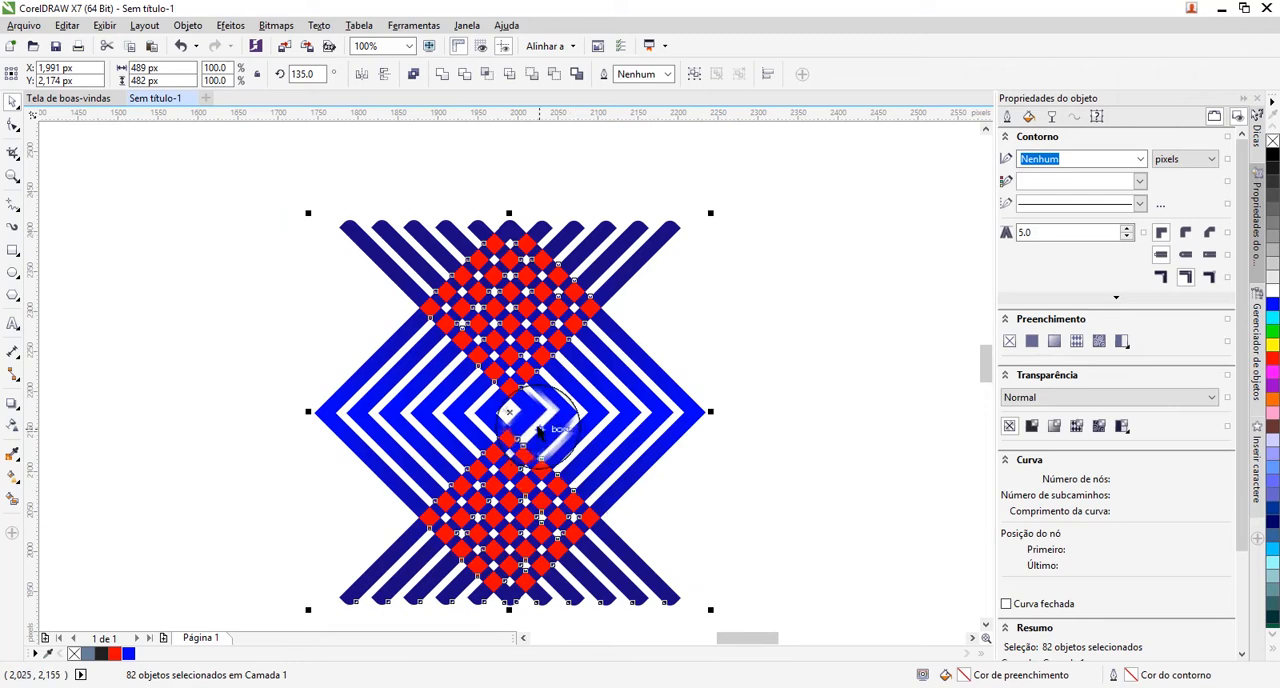
drag(511, 413, 770, 413)
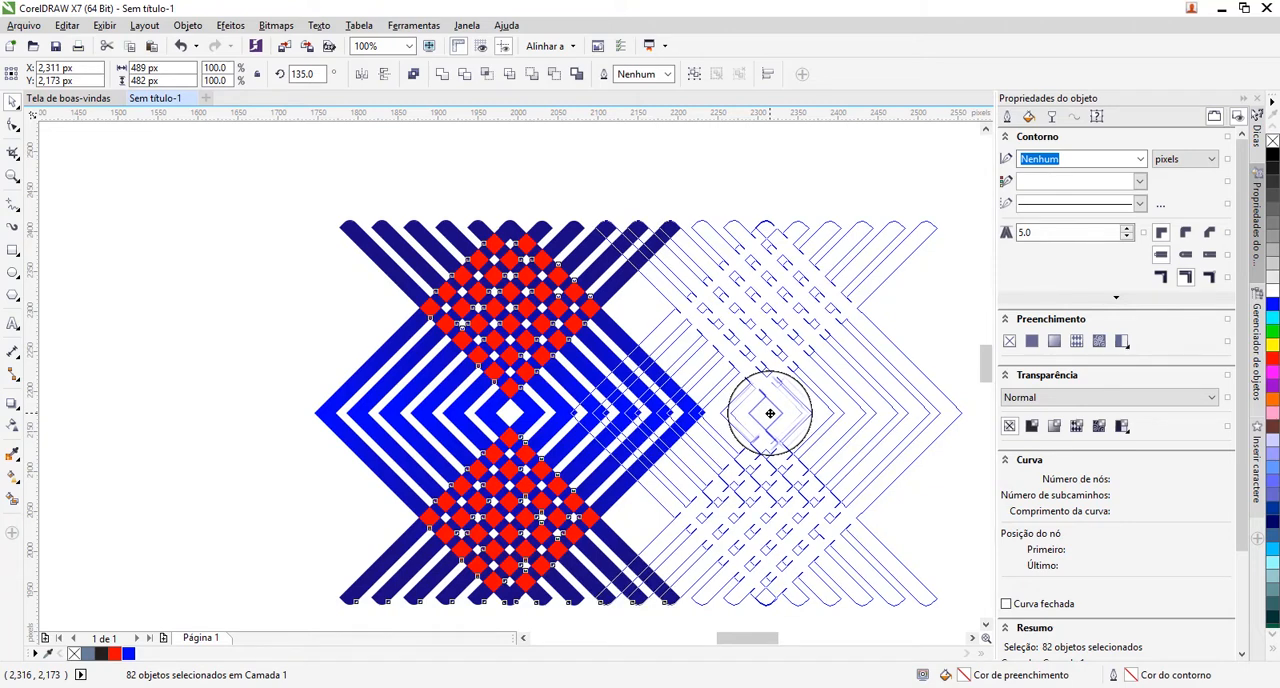
drag(770, 413, 770, 414)
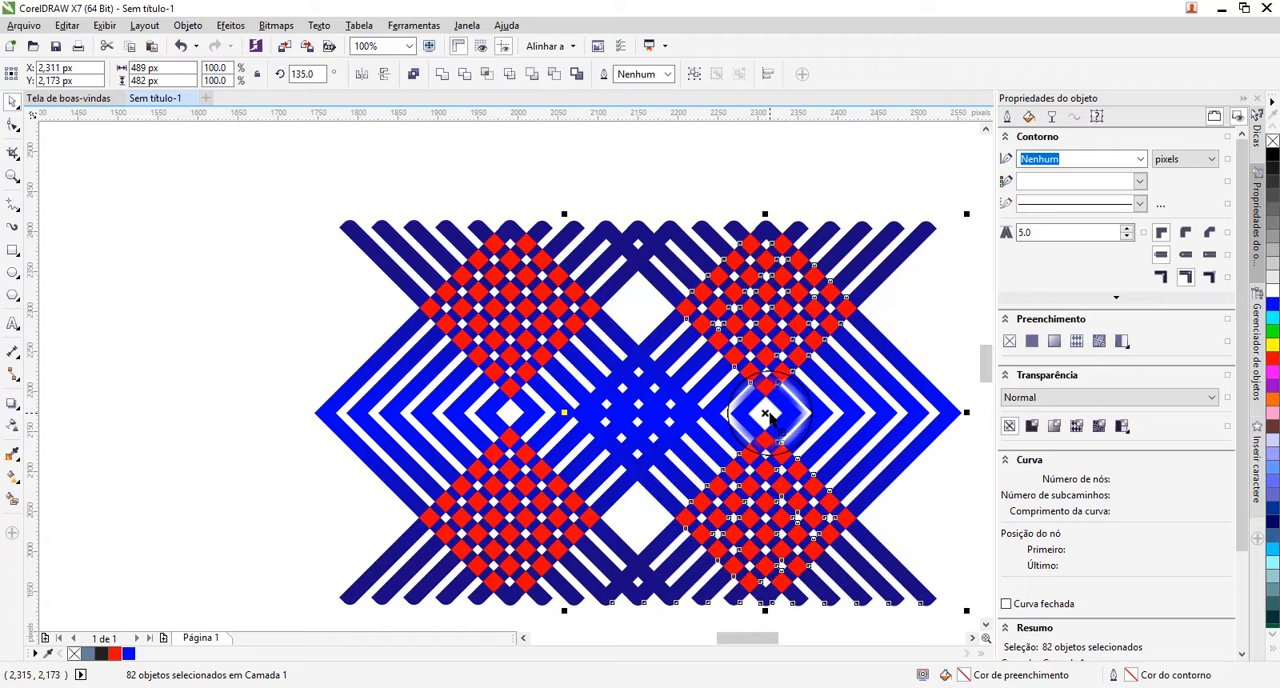
click(985, 627)
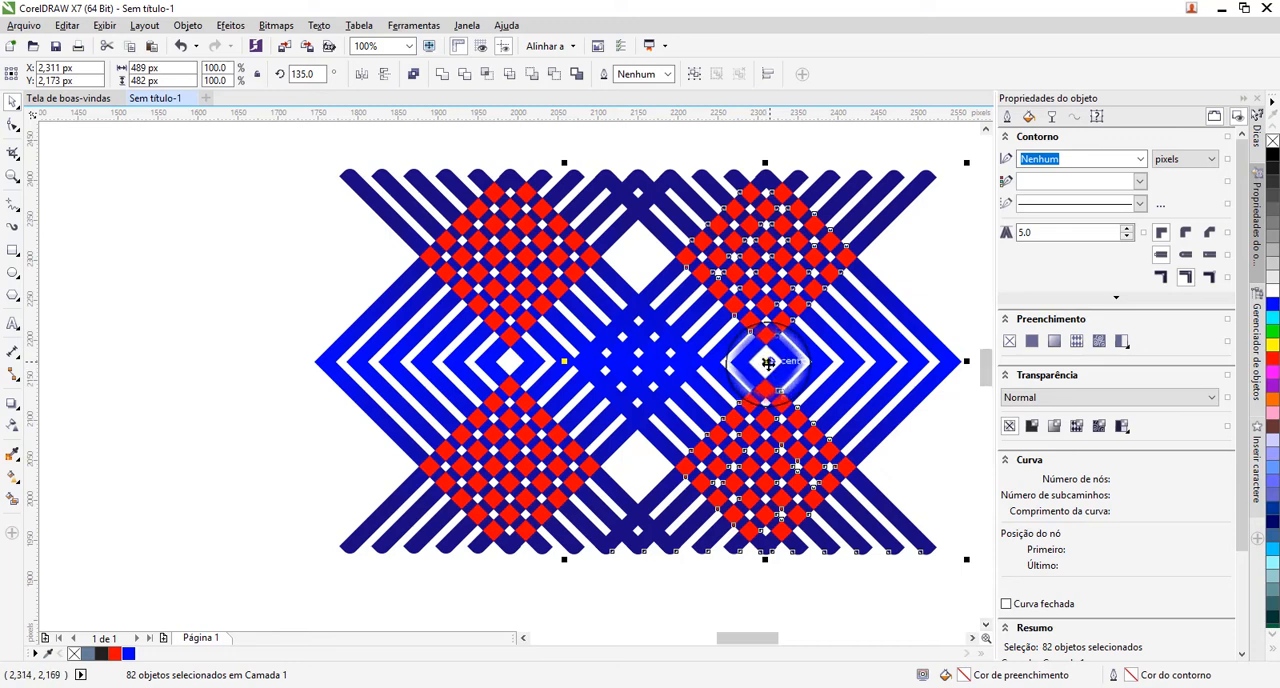
drag(765, 364, 255, 368)
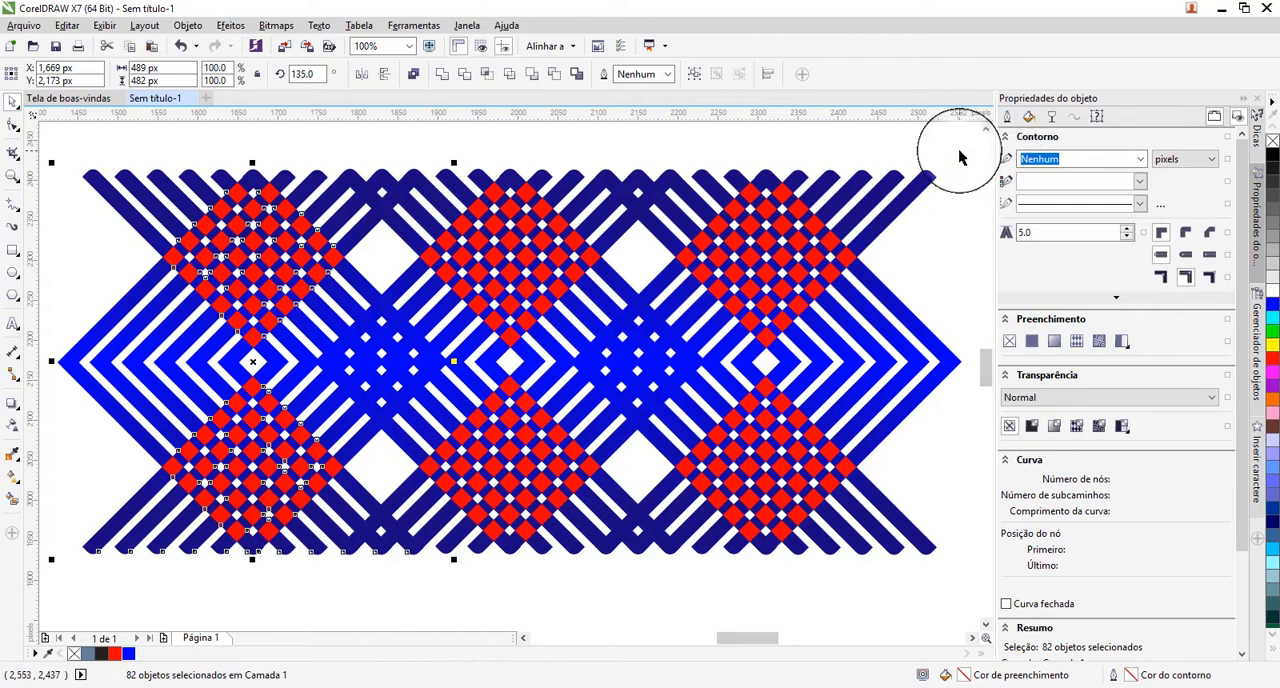
Select the whole three-part band and place a copy of it about 463 px below the original.
drag(958, 155, 405, 470)
shift+click(563, 362)
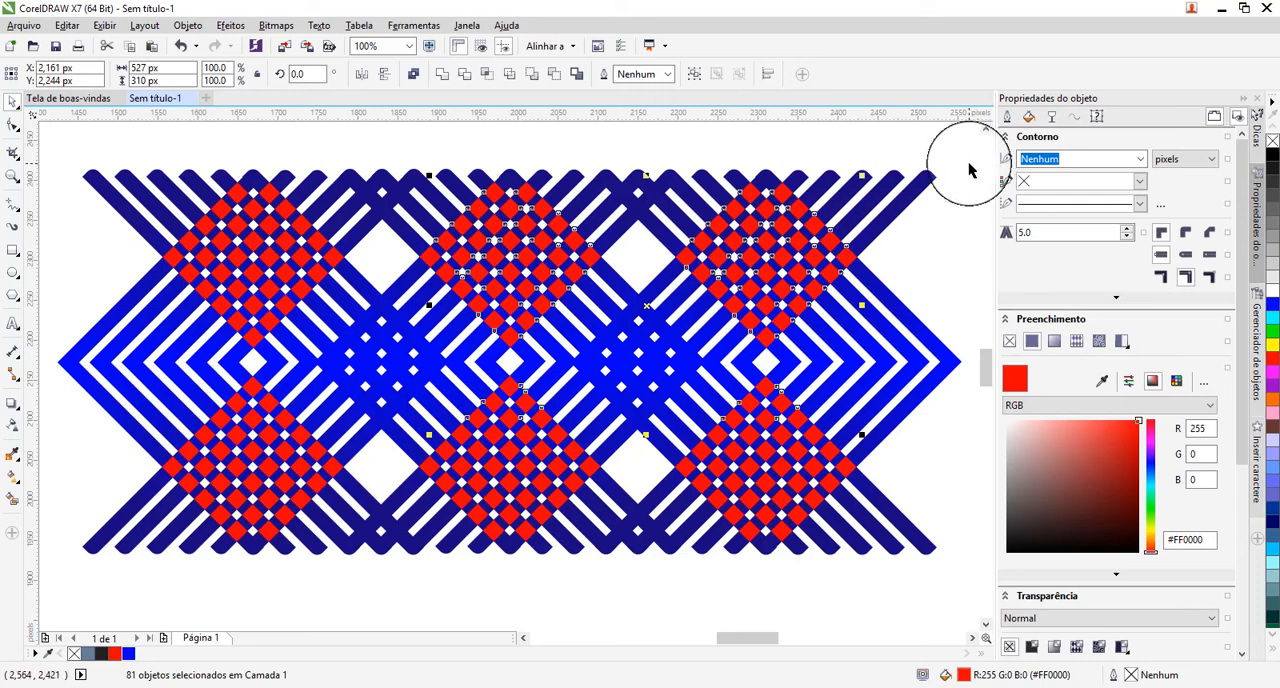
drag(968, 164, 580, 378)
drag(437, 478, 52, 583)
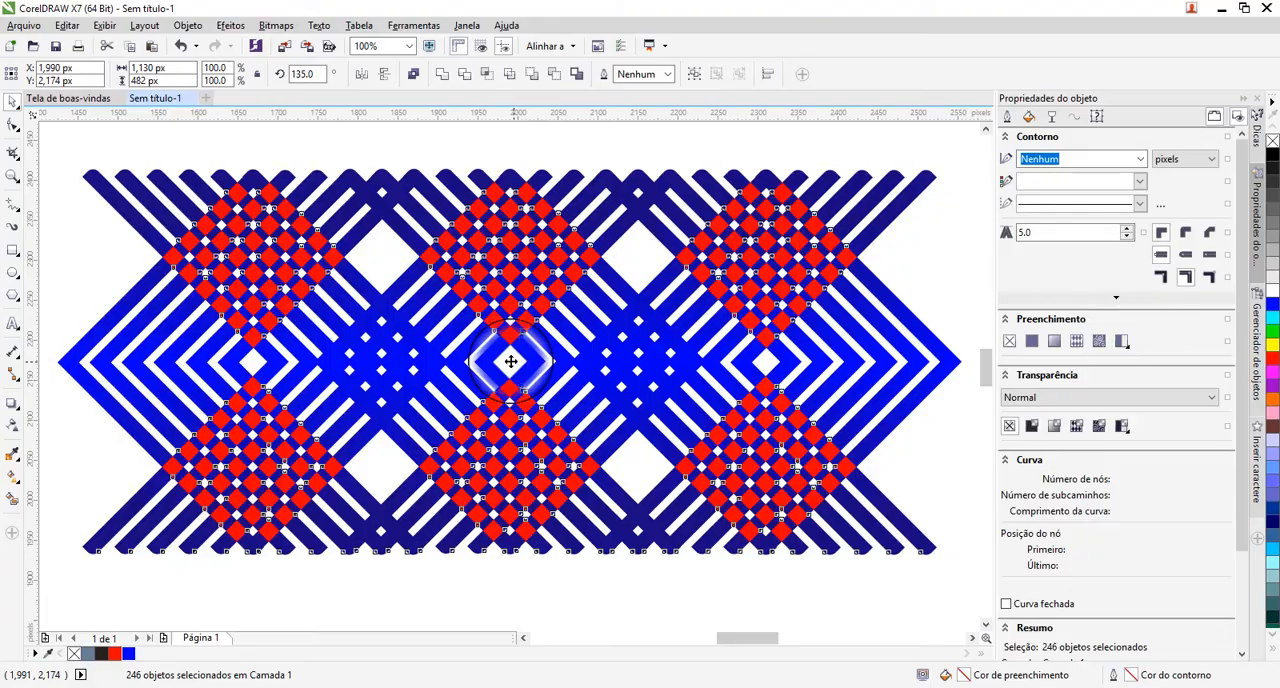
drag(511, 361, 513, 566)
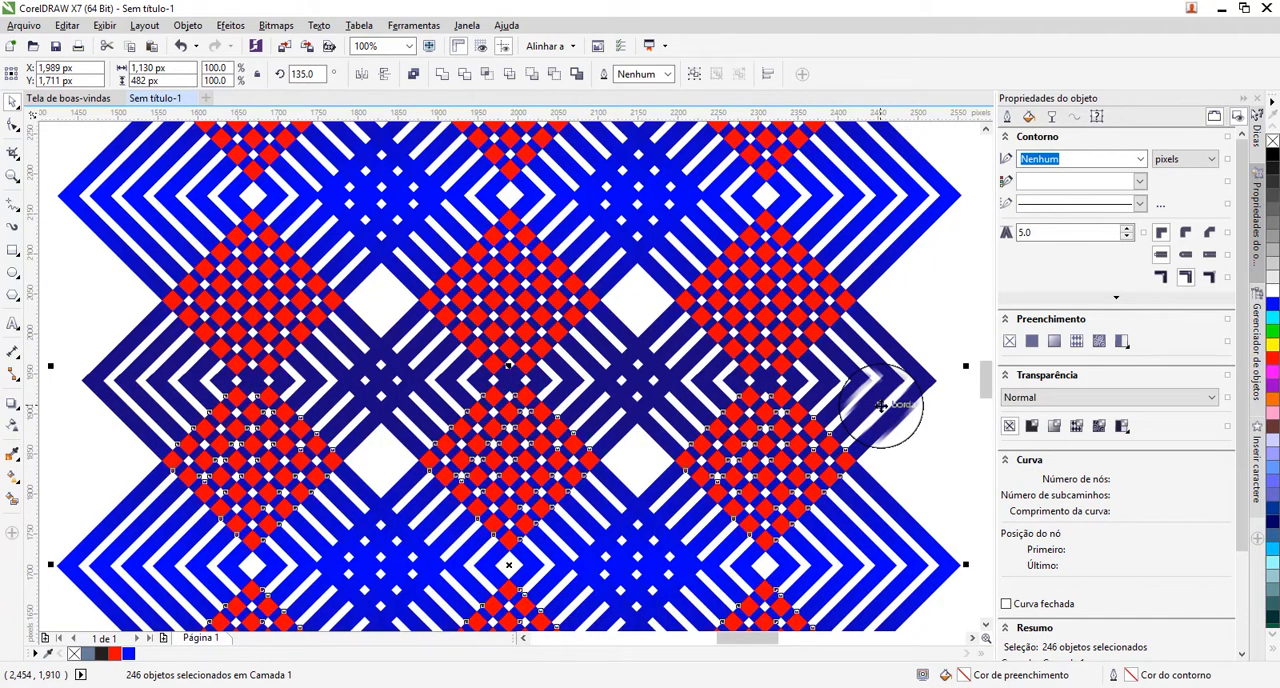
Recolour the red squares in the second and fourth rows of diamonds yellow (#FFFF00).
key(F4)
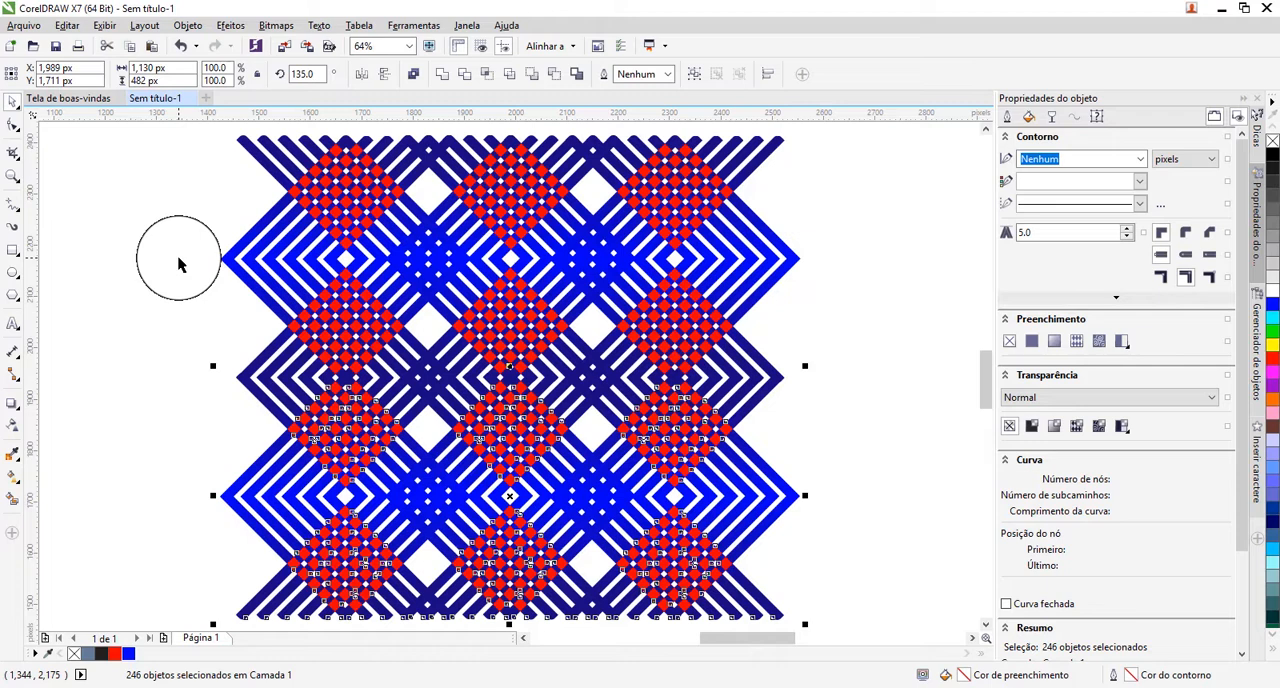
drag(179, 258, 908, 374)
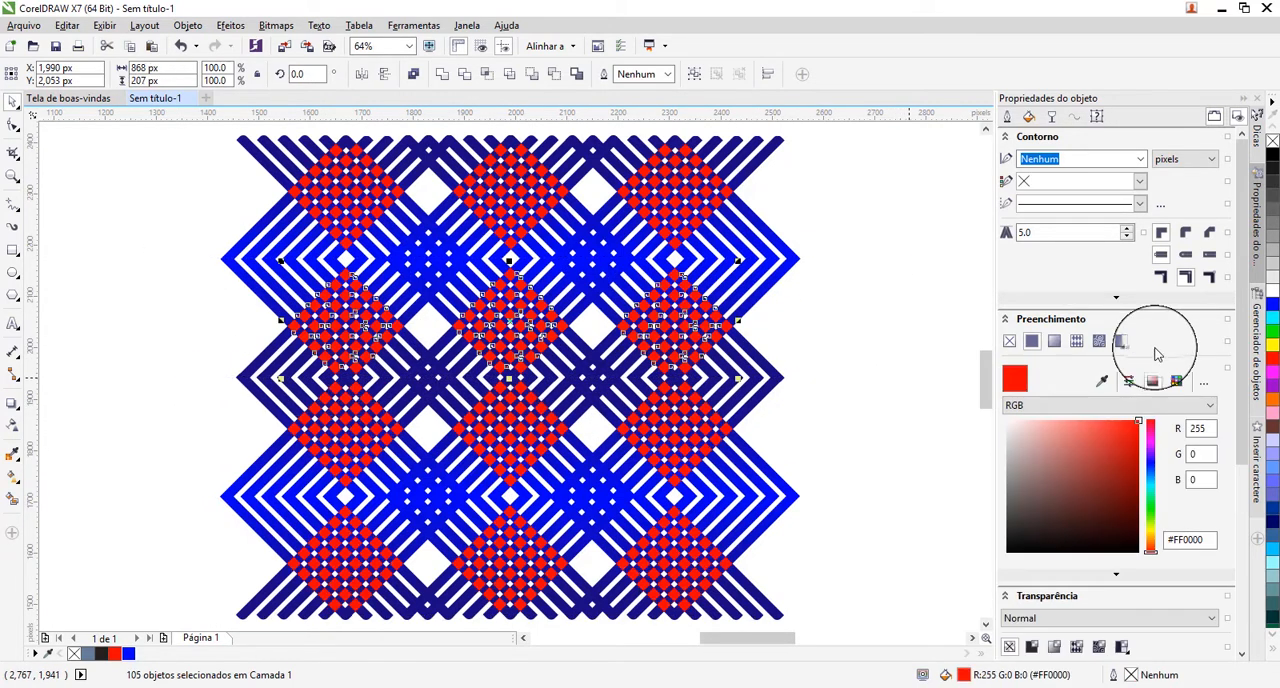
click(1274, 348)
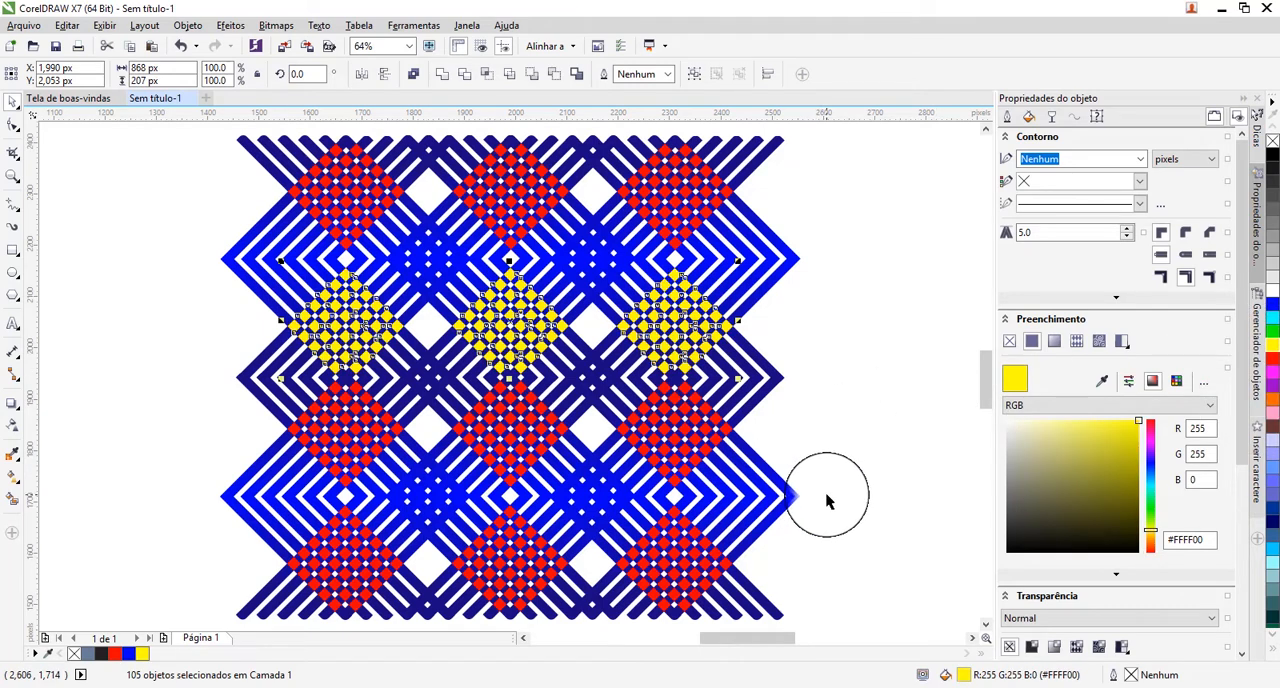
drag(827, 500, 191, 560)
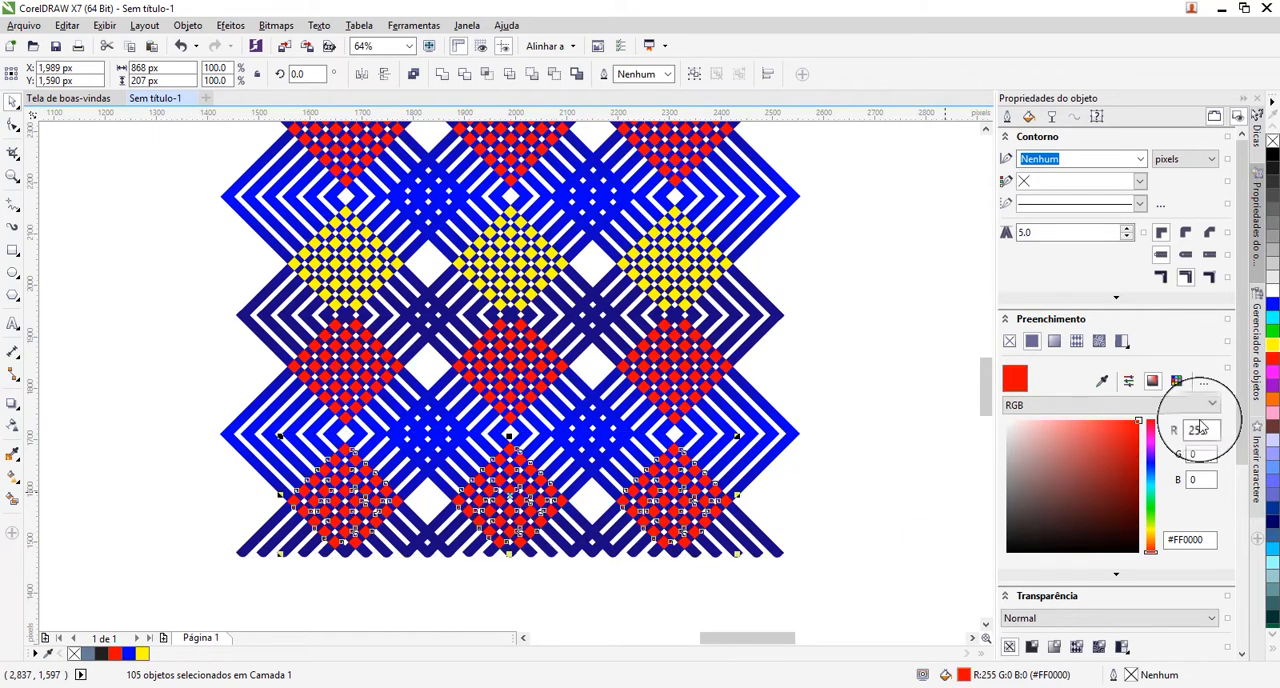
click(1272, 349)
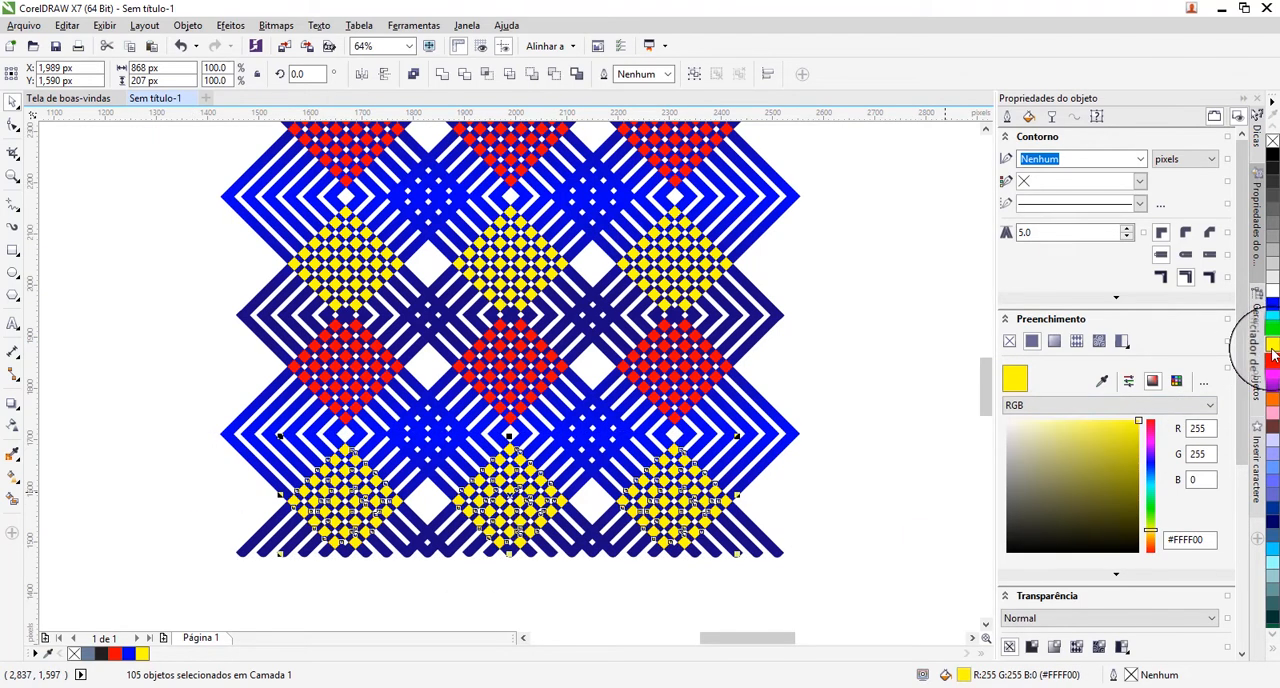
click(842, 432)
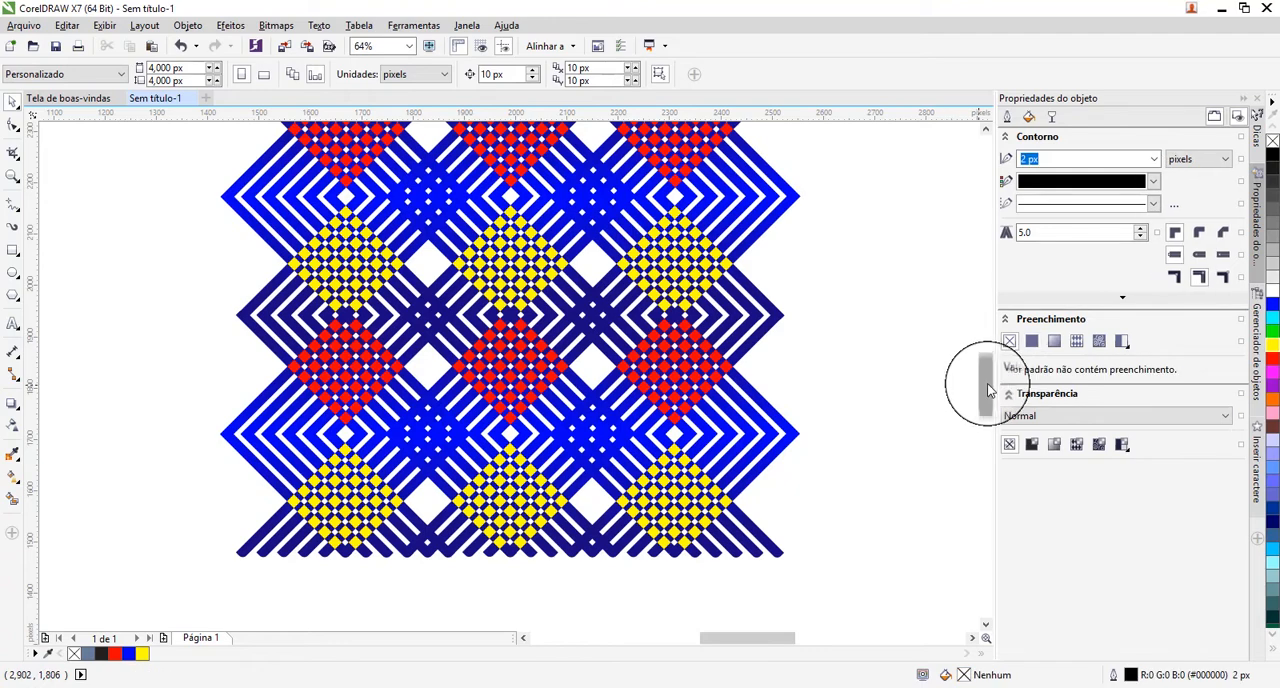
Draw a rectangle about 1,096 by 937 px around the two-band pattern.
mouse_move(987, 385)
mouse_down()
mouse_move(990, 400)
mouse_move(991, 364)
mouse_move(992, 383)
mouse_up()
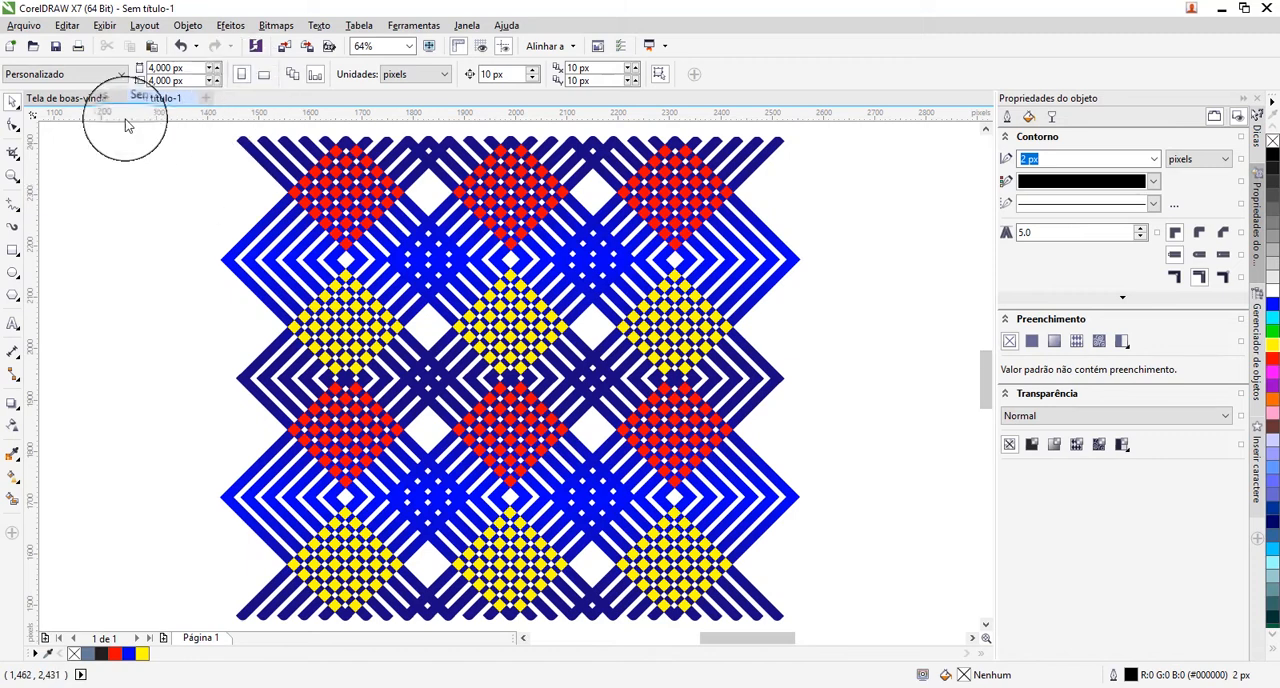
click(12, 252)
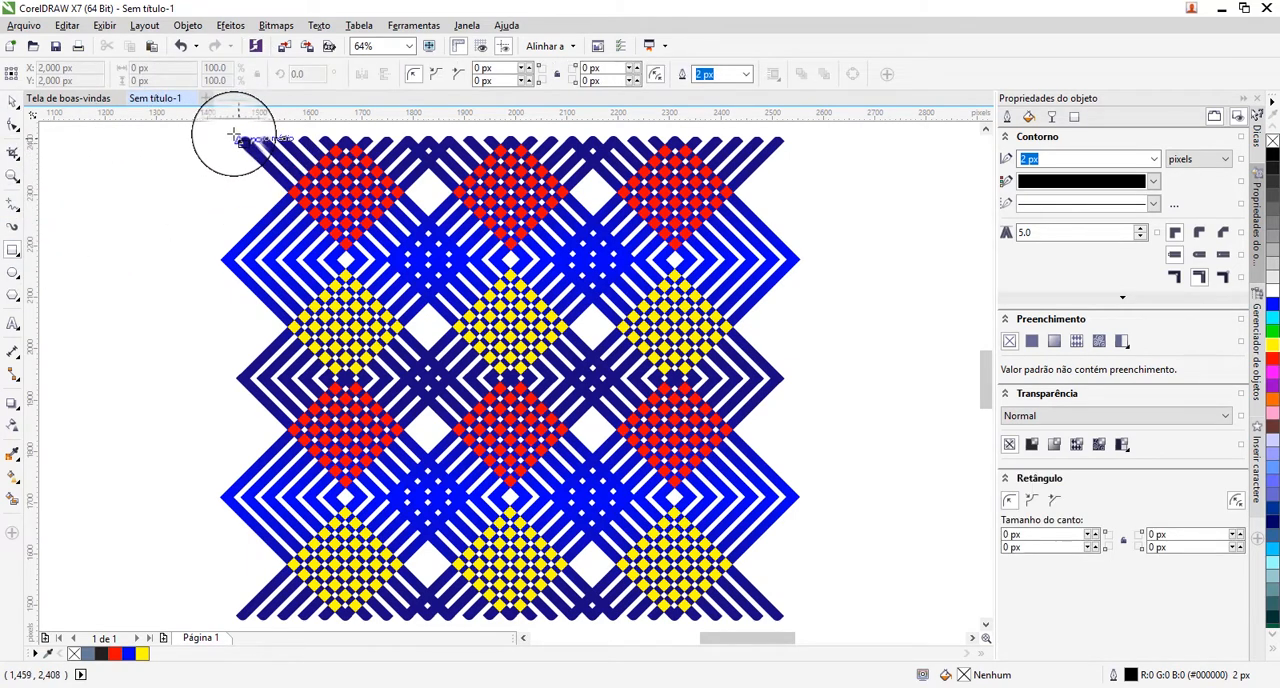
drag(236, 138, 797, 565)
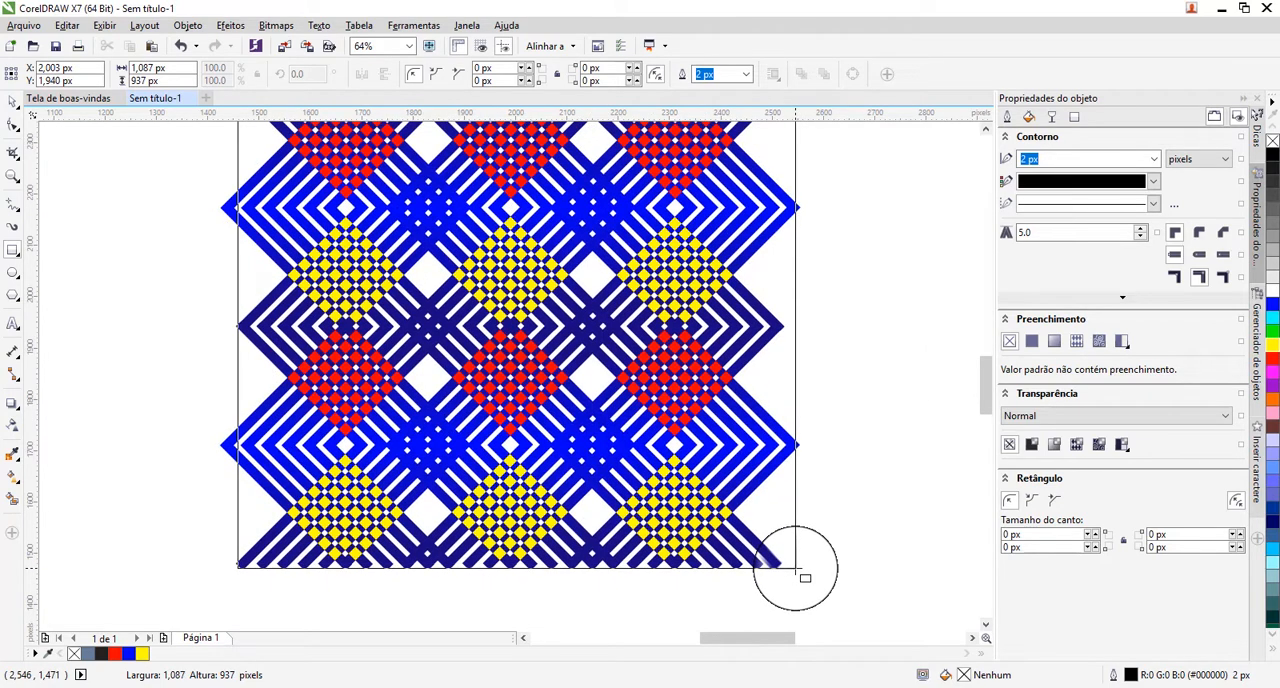
drag(797, 566, 801, 569)
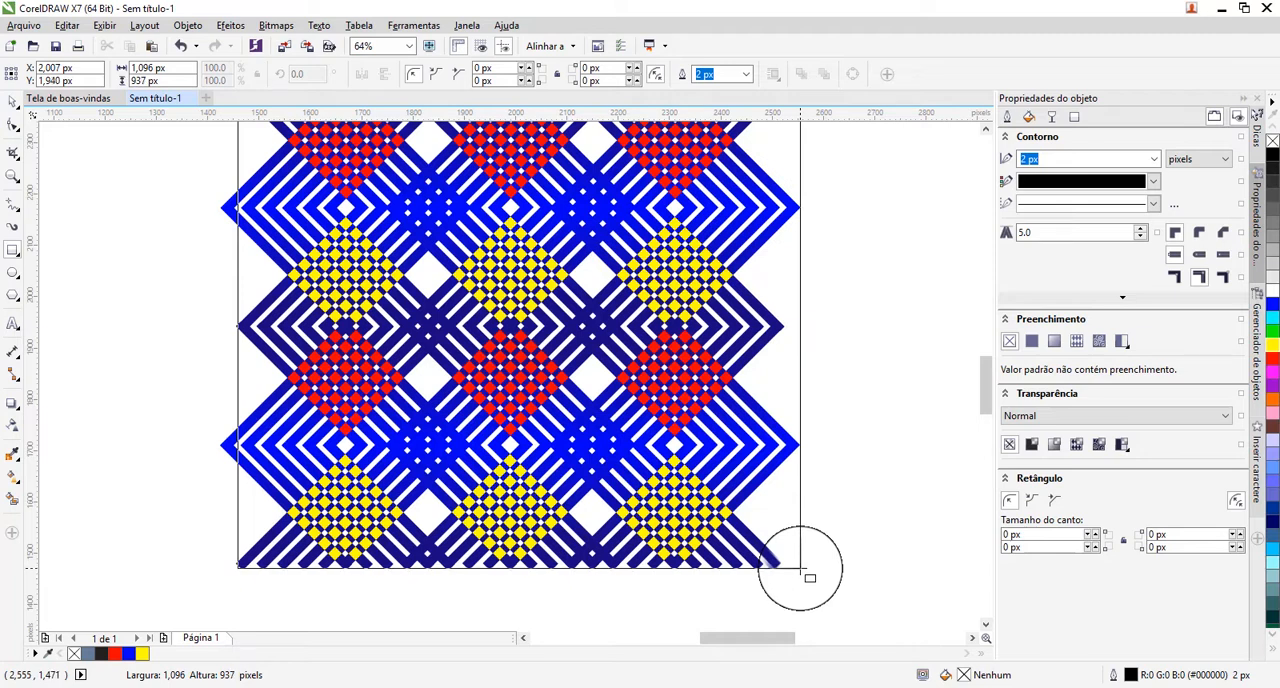
drag(800, 568, 800, 568)
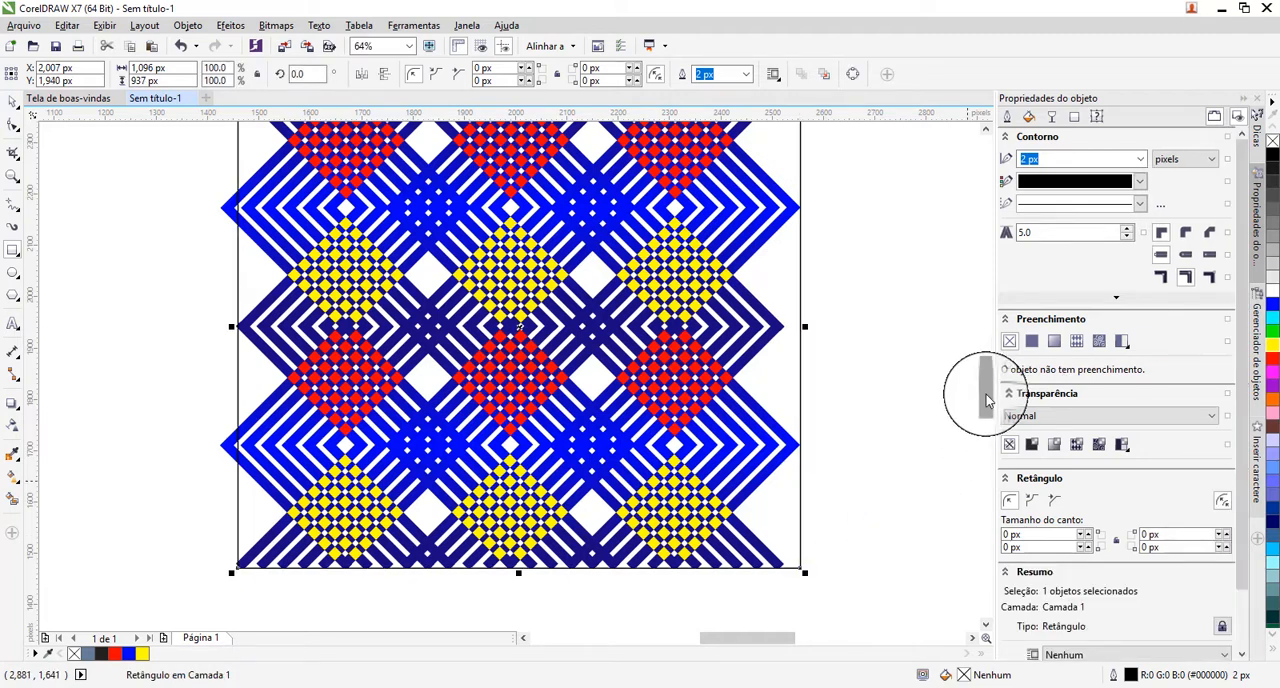
Extend the rectangle upward and leftward to about 1,129 by 954 px, and nudge it down onto the pattern's upper ends.
drag(986, 398, 980, 348)
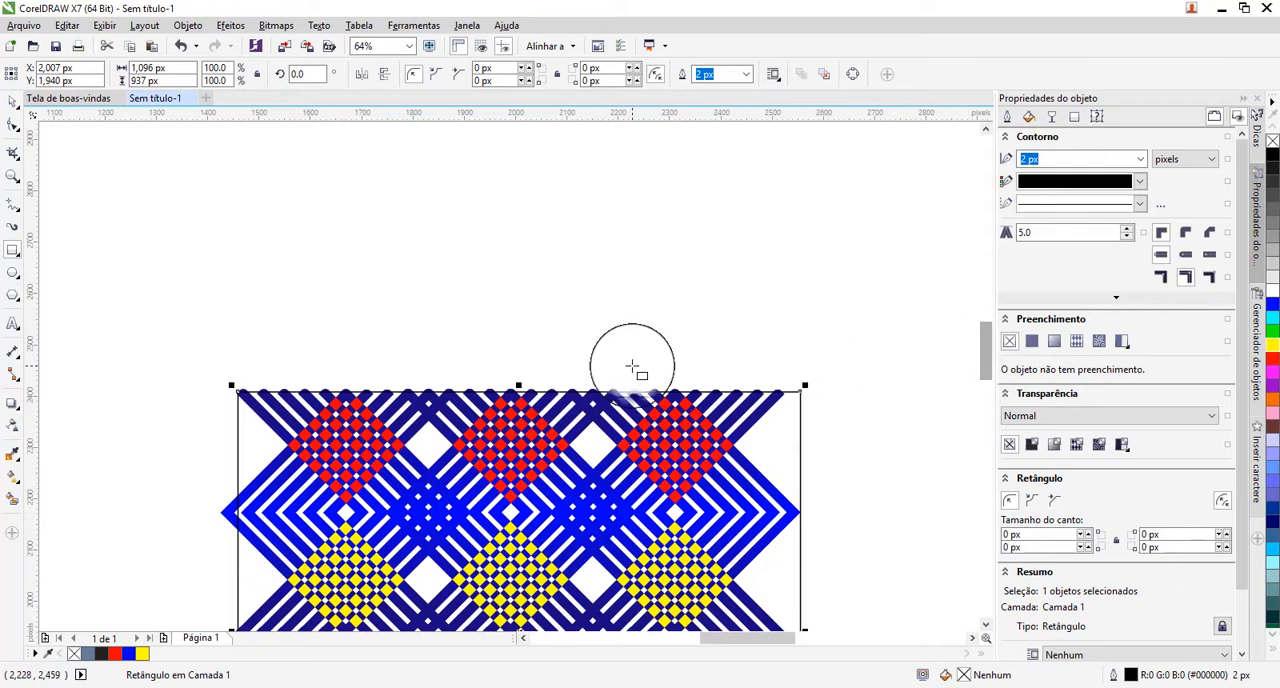
drag(519, 385, 519, 376)
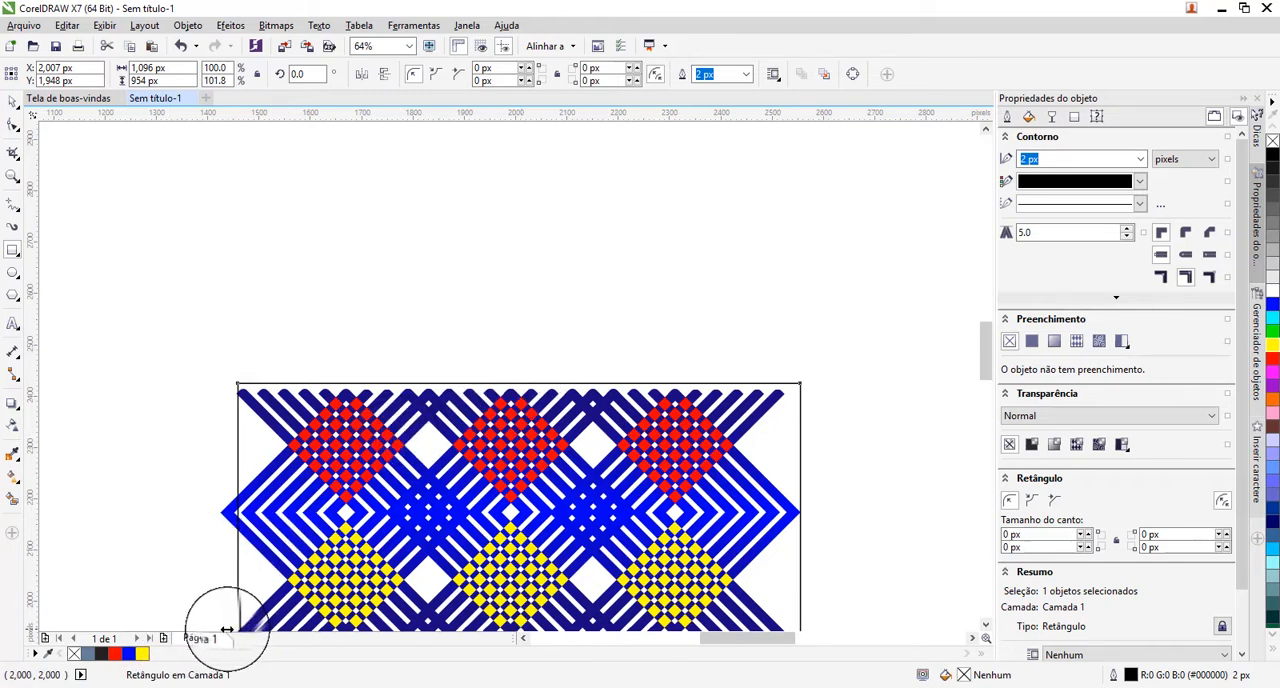
drag(230, 628, 215, 596)
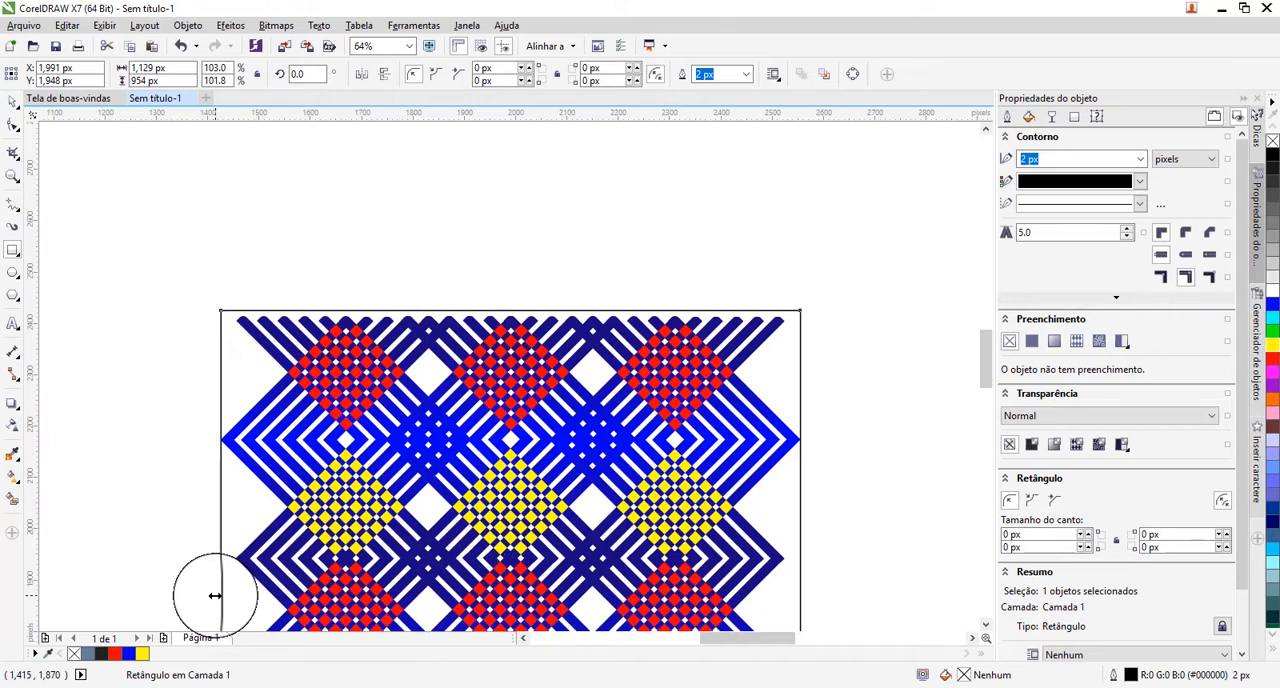
key(Down)
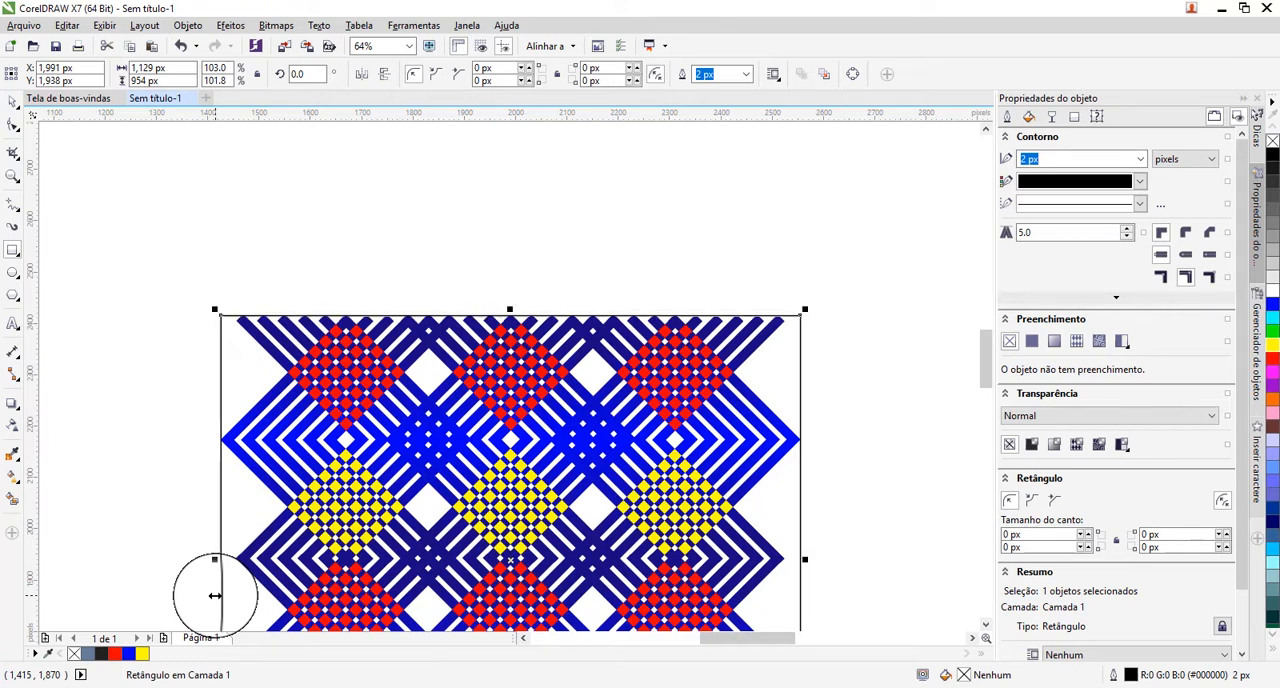
key(Down)
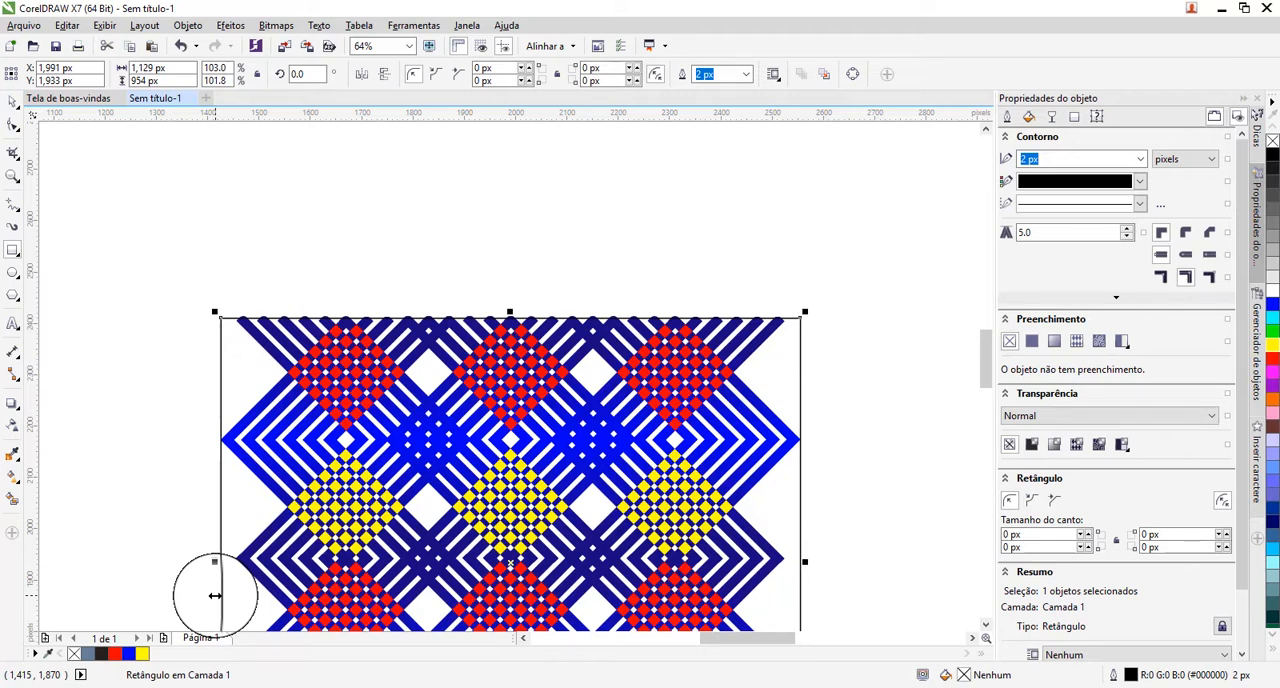
key(Up)
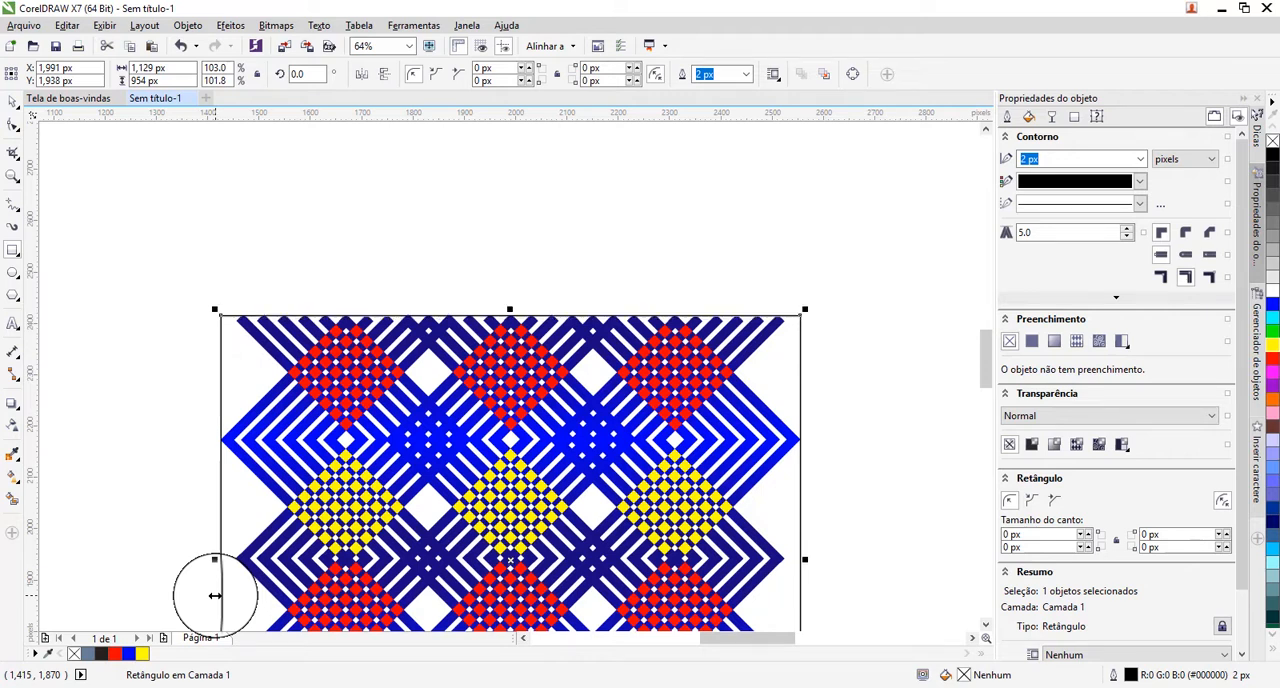
Raise the rectangle's lower edge to the pattern's lower stripe ends, making it about 939 px high.
click(14, 177)
drag(177, 291, 850, 368)
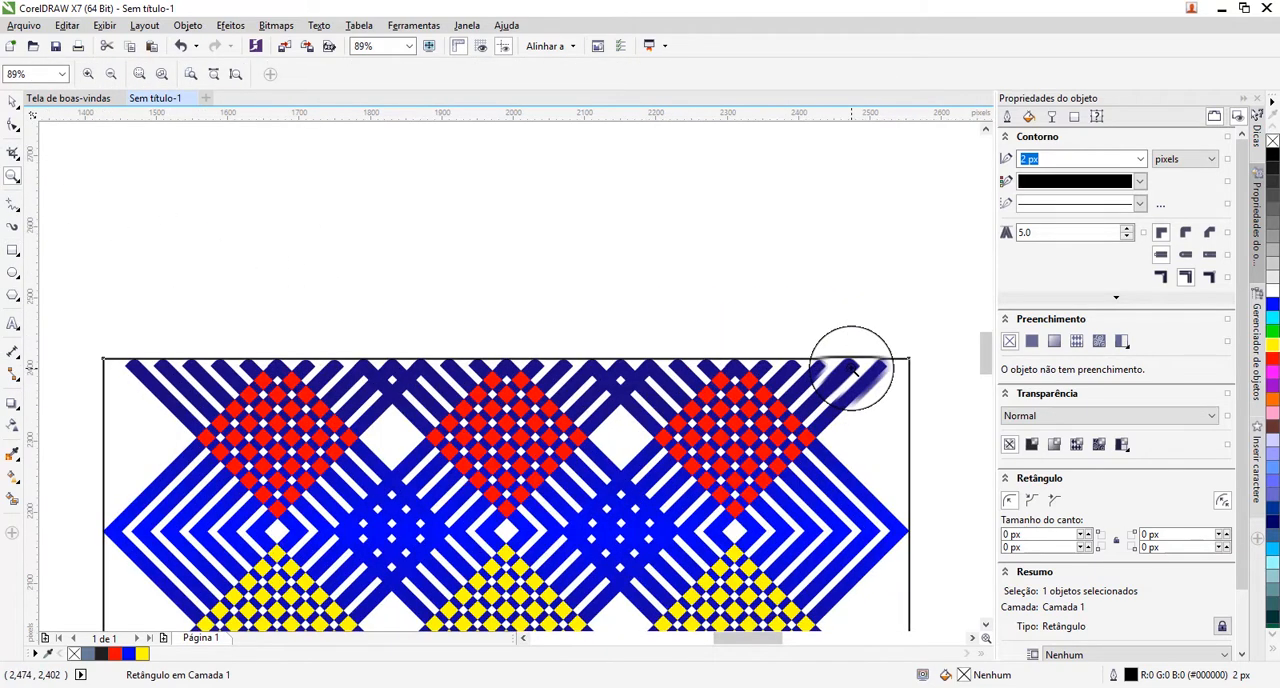
drag(84, 339, 920, 423)
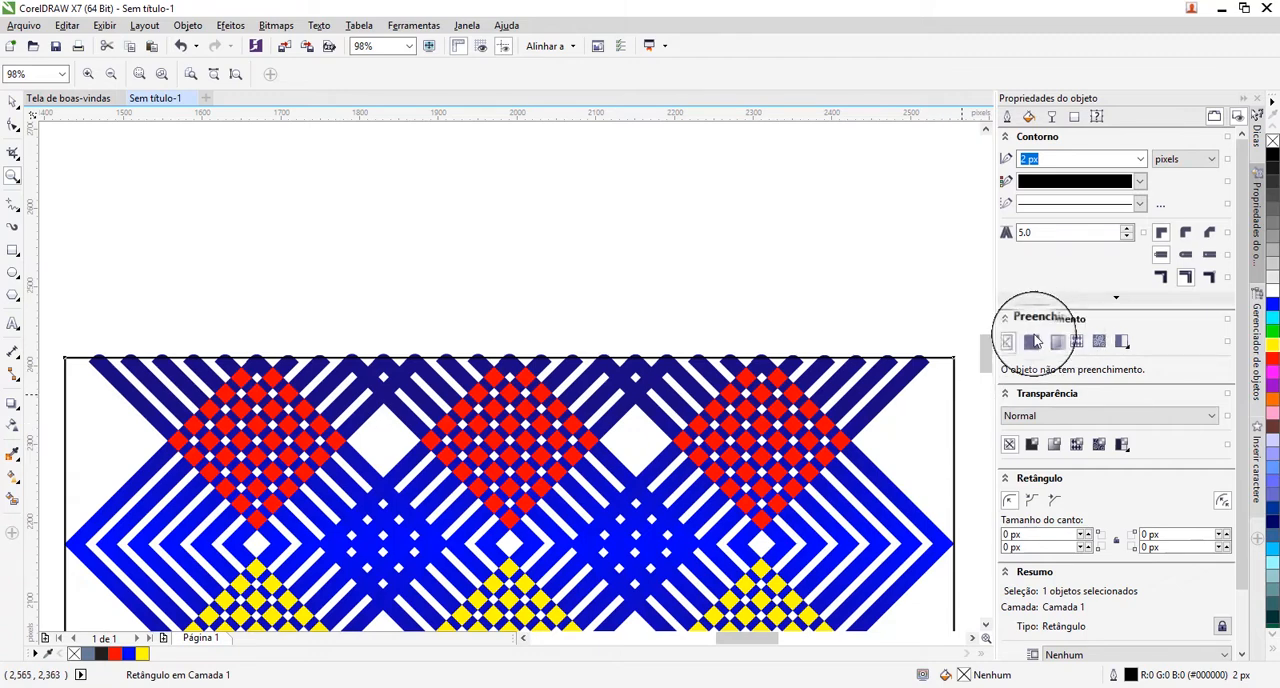
drag(985, 367, 981, 406)
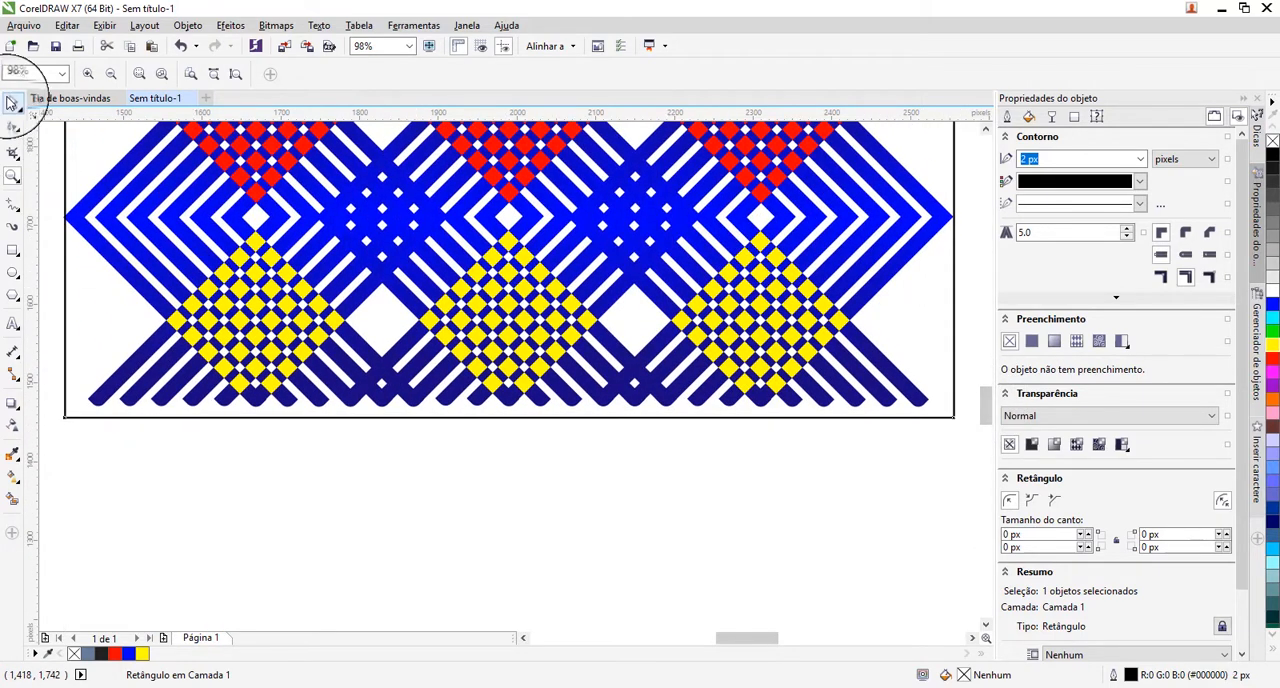
click(12, 104)
click(508, 421)
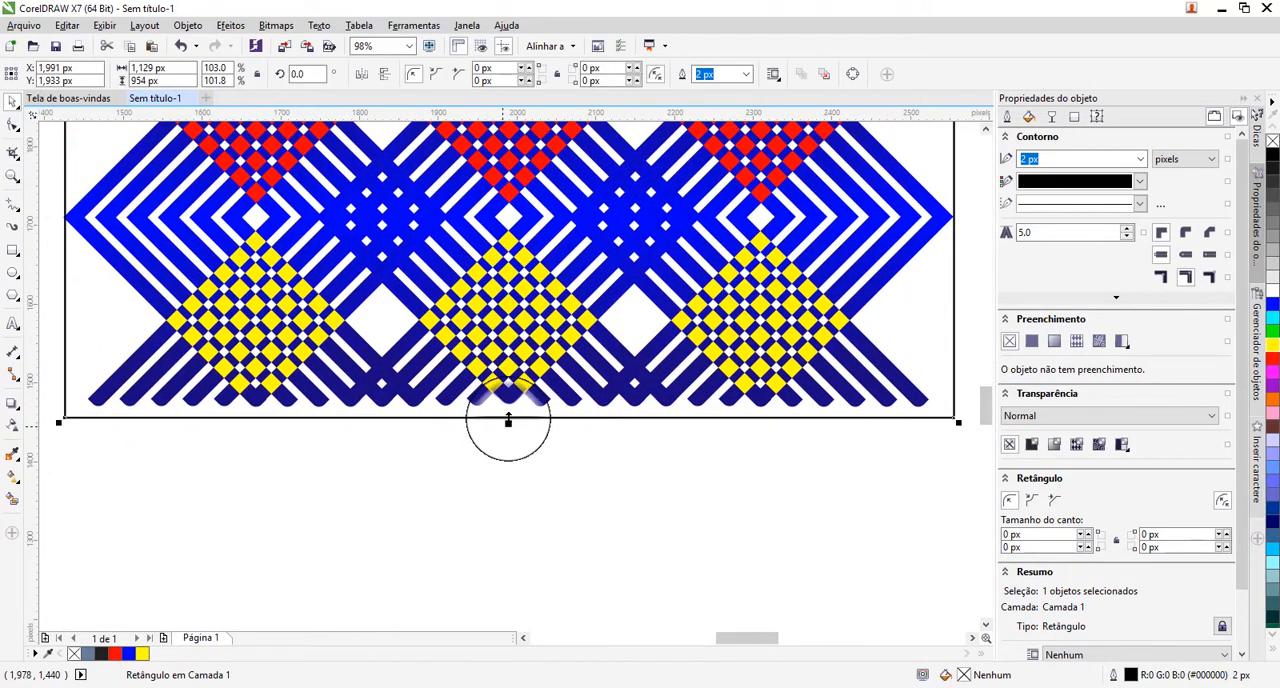
drag(511, 421, 509, 409)
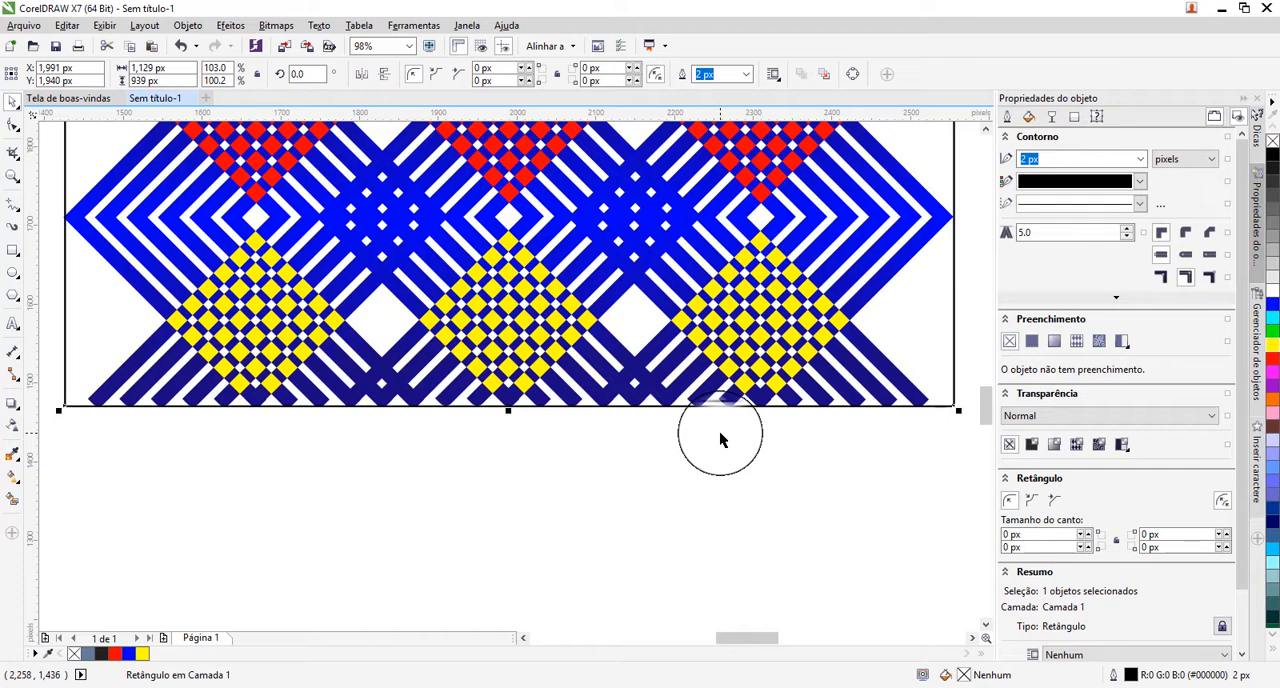
Widen the rectangle beyond the pattern's side tips to about 1,180 px and deselect it.
key(shift+F2)
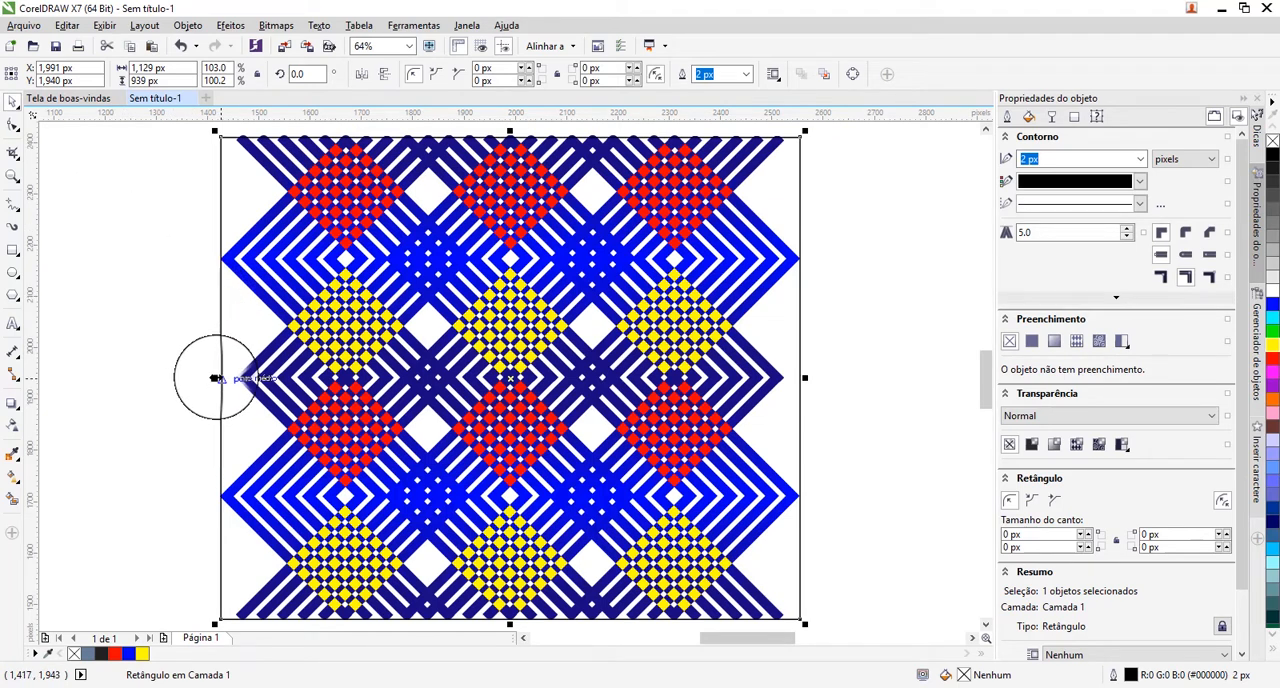
drag(215, 377, 205, 377)
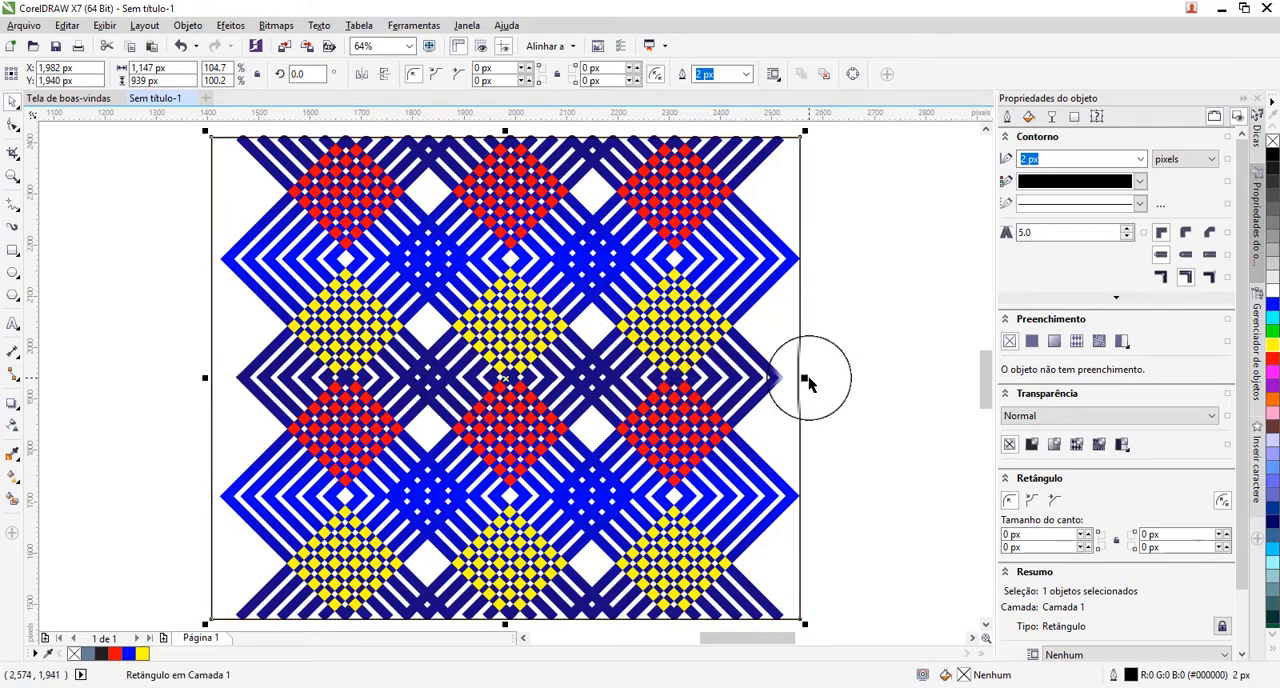
drag(804, 377, 821, 377)
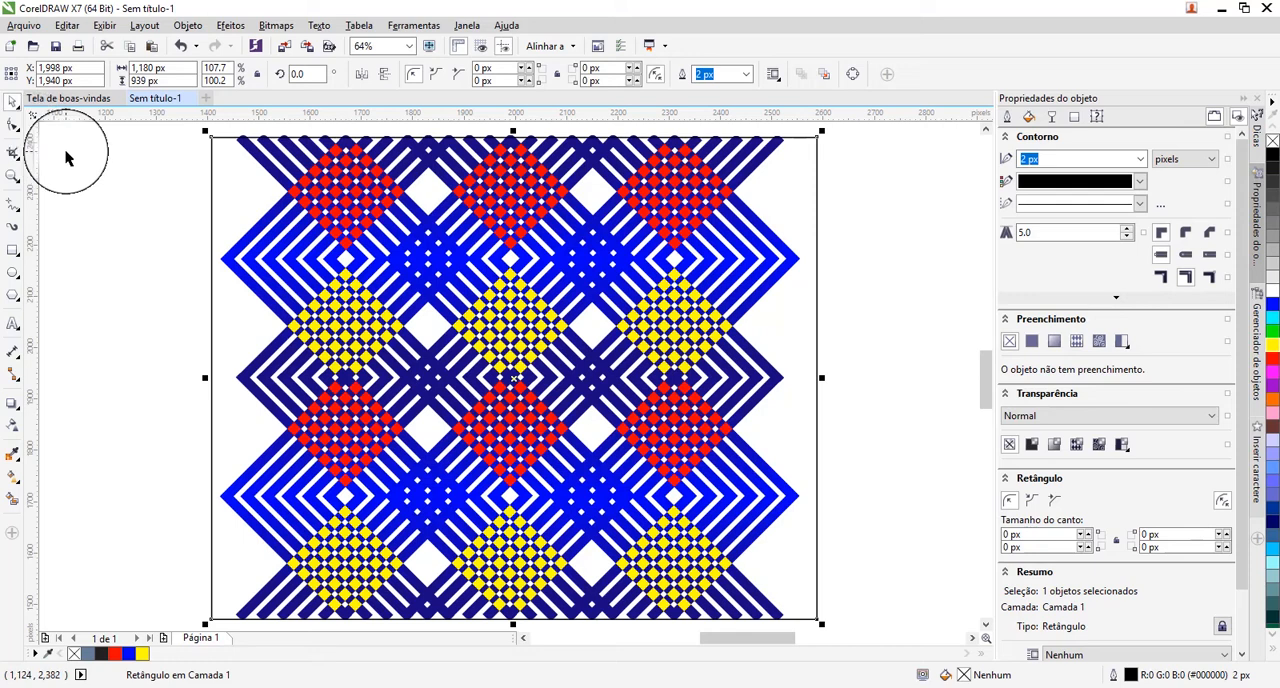
click(112, 200)
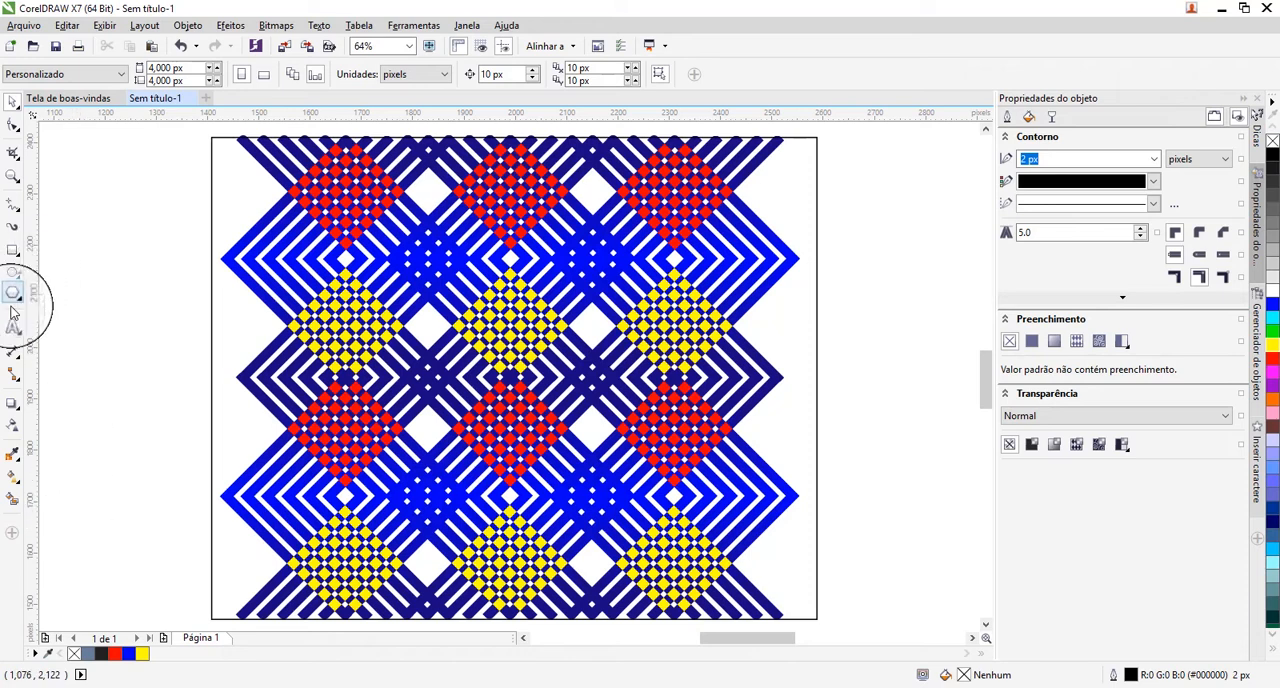
Smart-fill the areas between the rectangle and the pattern's left and right zigzag edges with slate blue.
click(12, 500)
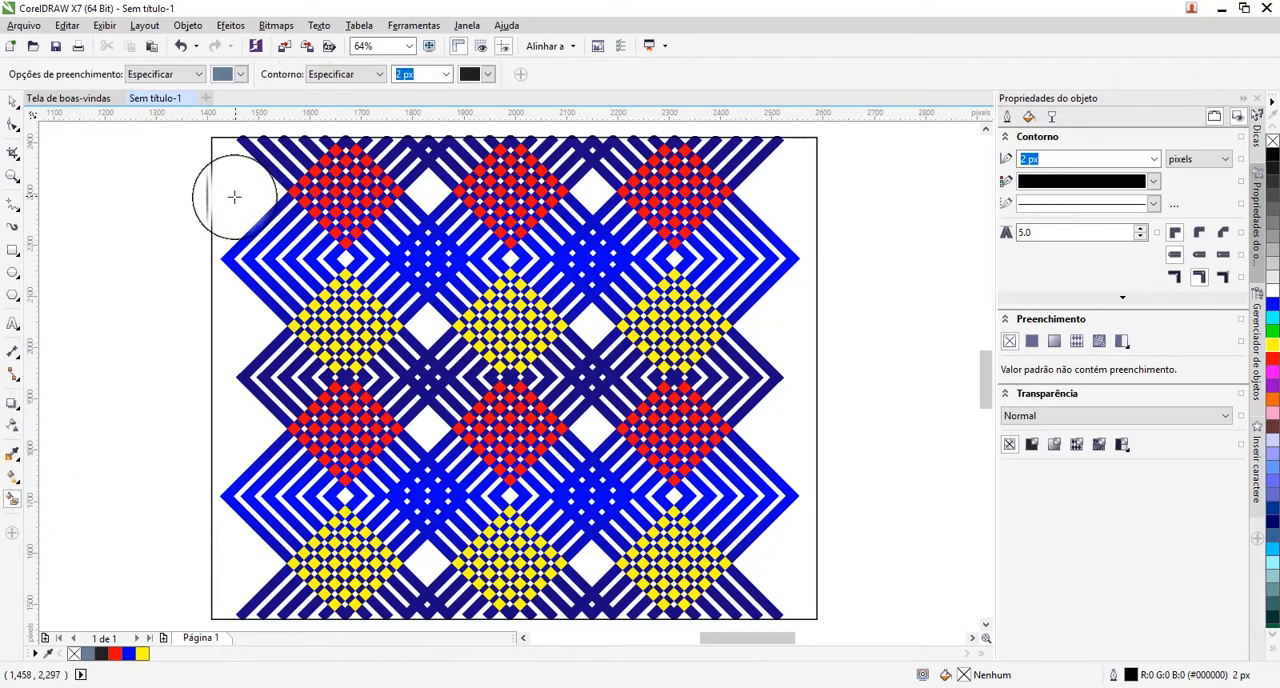
click(230, 197)
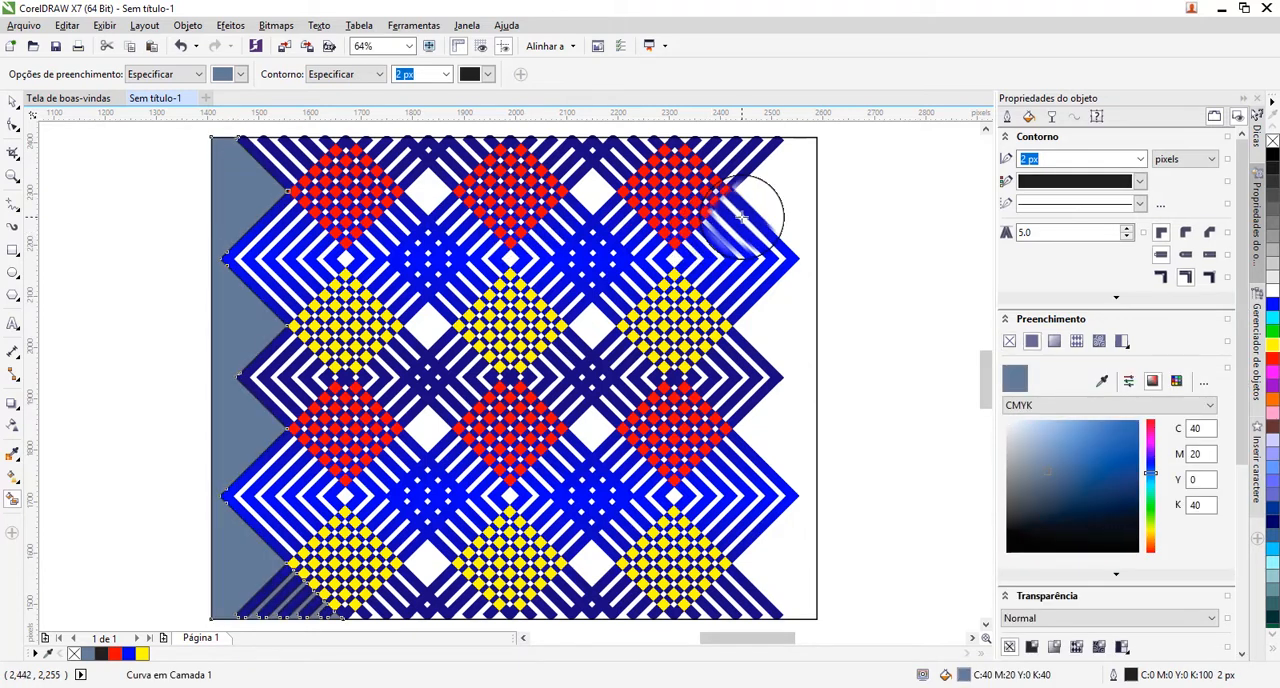
click(798, 190)
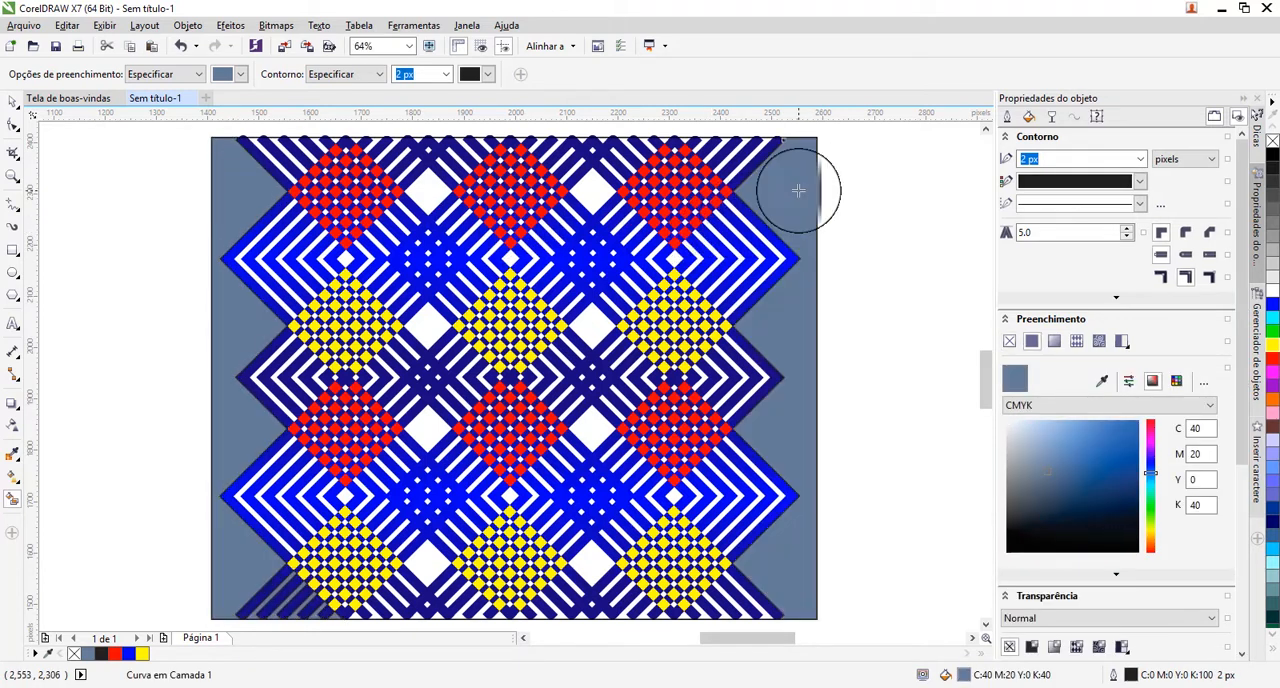
Smart-fill the eight large white diamonds between the red and yellow checkered diamonds with slate blue.
click(593, 432)
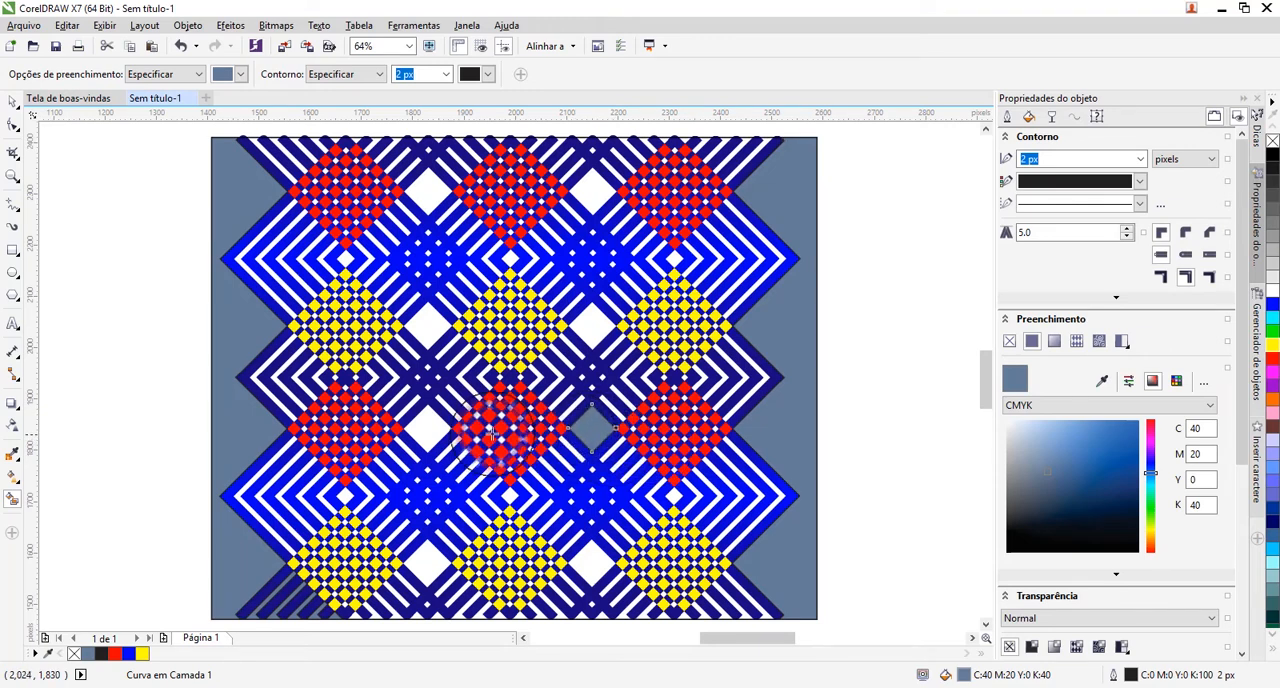
click(429, 431)
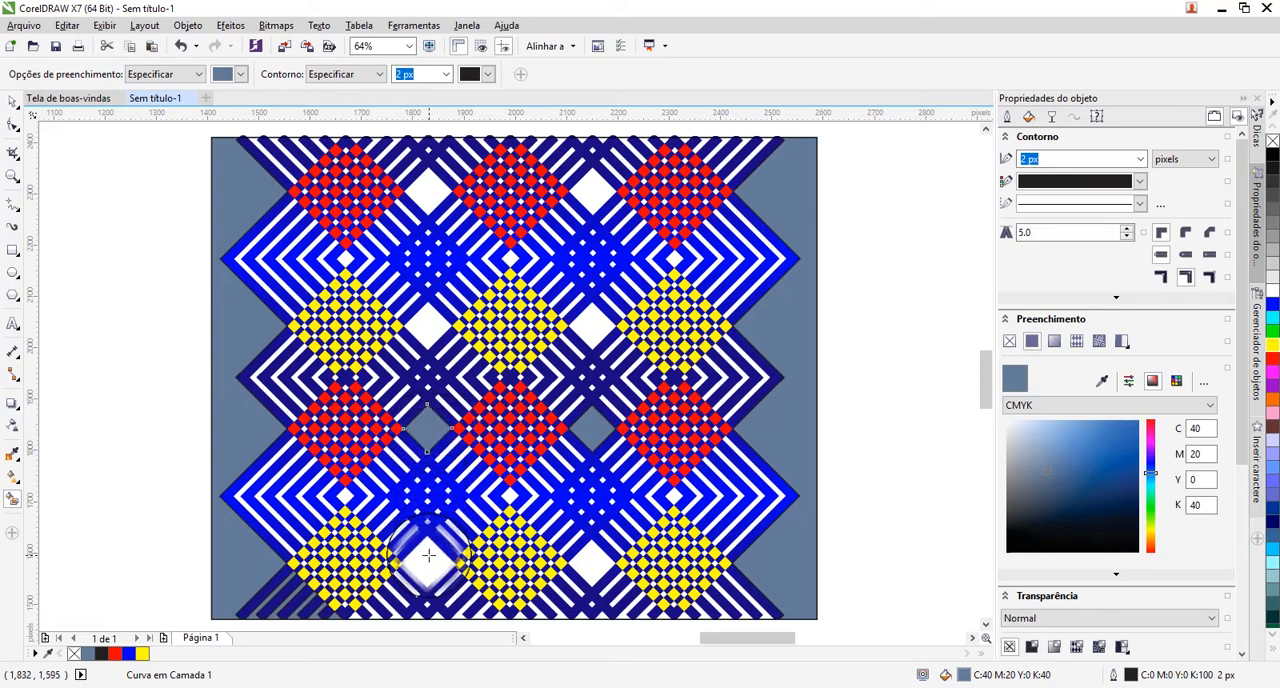
click(592, 565)
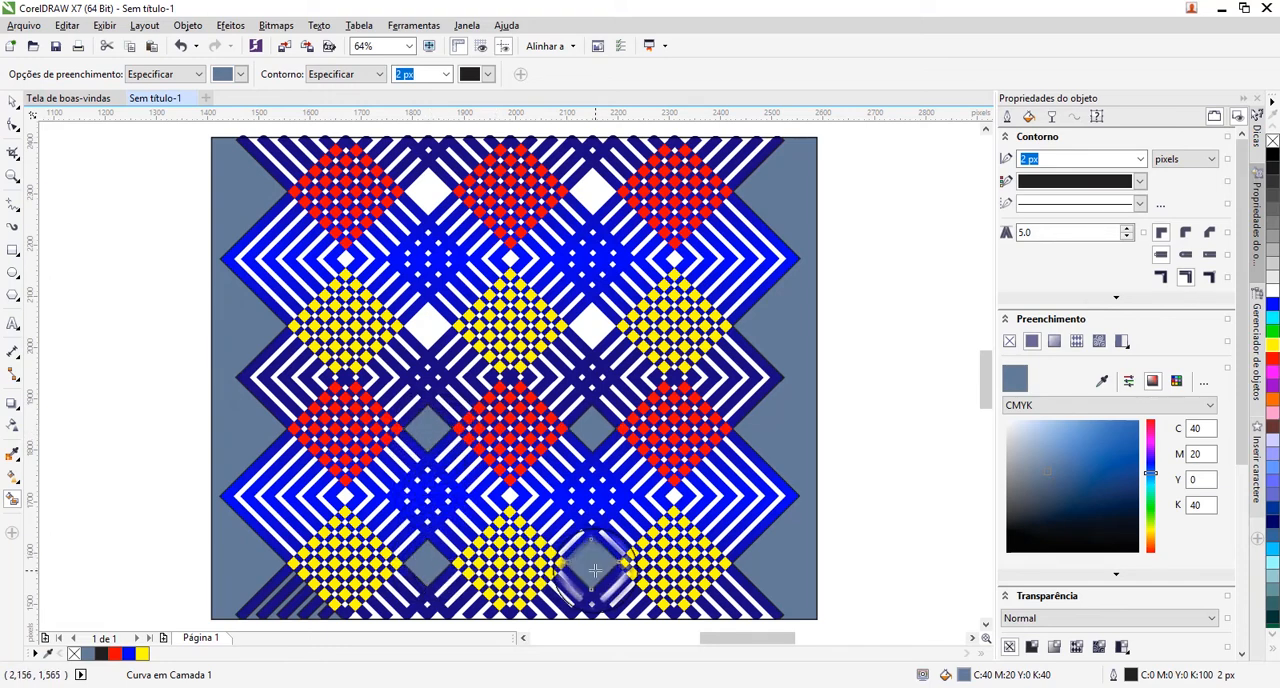
click(592, 326)
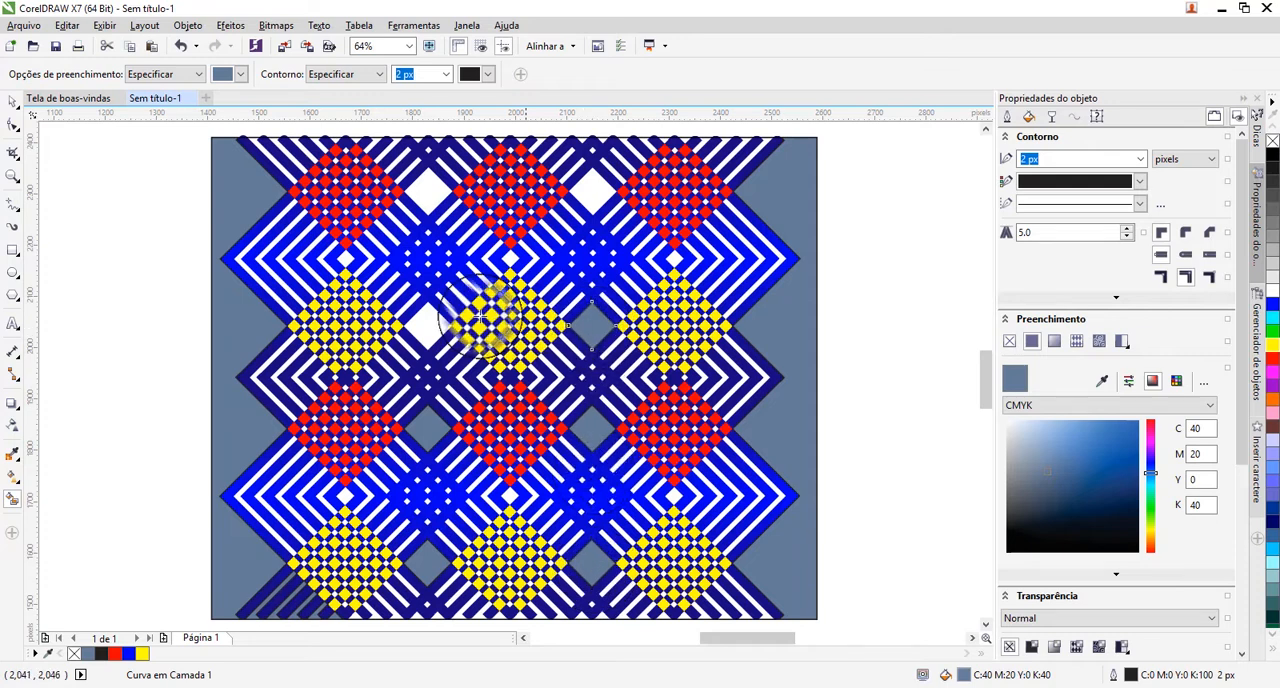
click(429, 326)
click(431, 191)
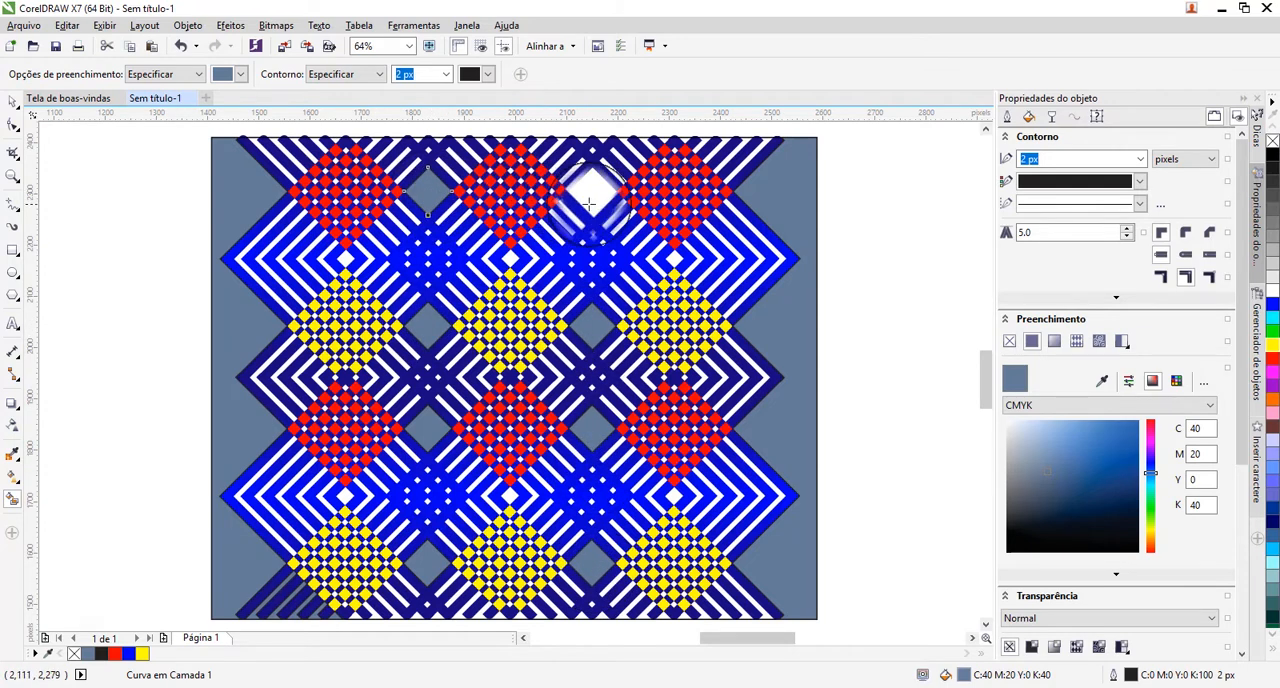
click(596, 191)
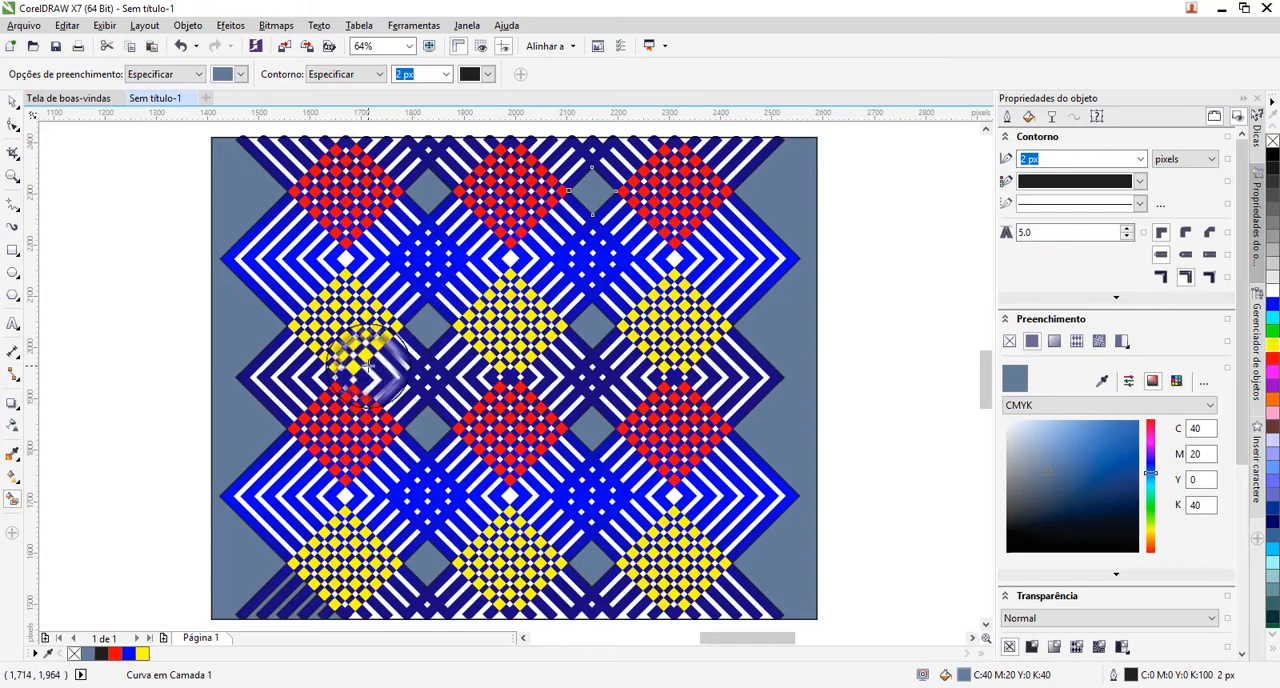
Smart-fill the six small white diamonds at the tips between the red and yellow checkered diamonds with slate blue, and deselect.
click(344, 494)
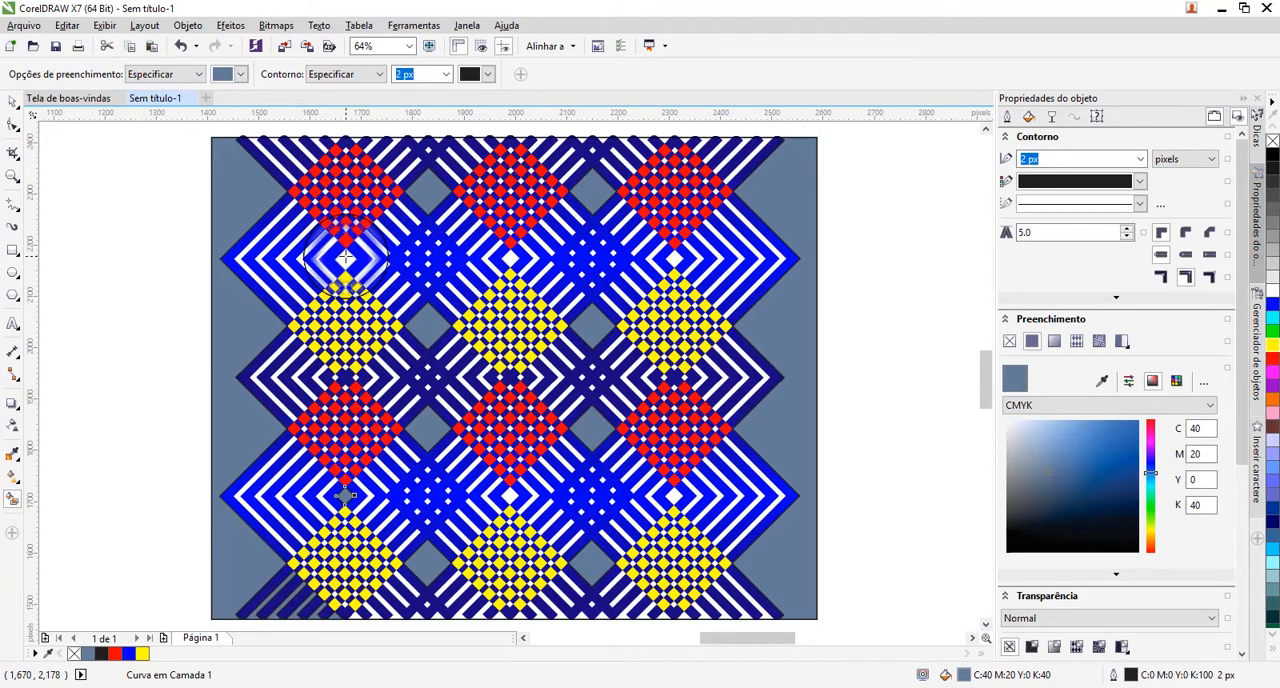
click(346, 258)
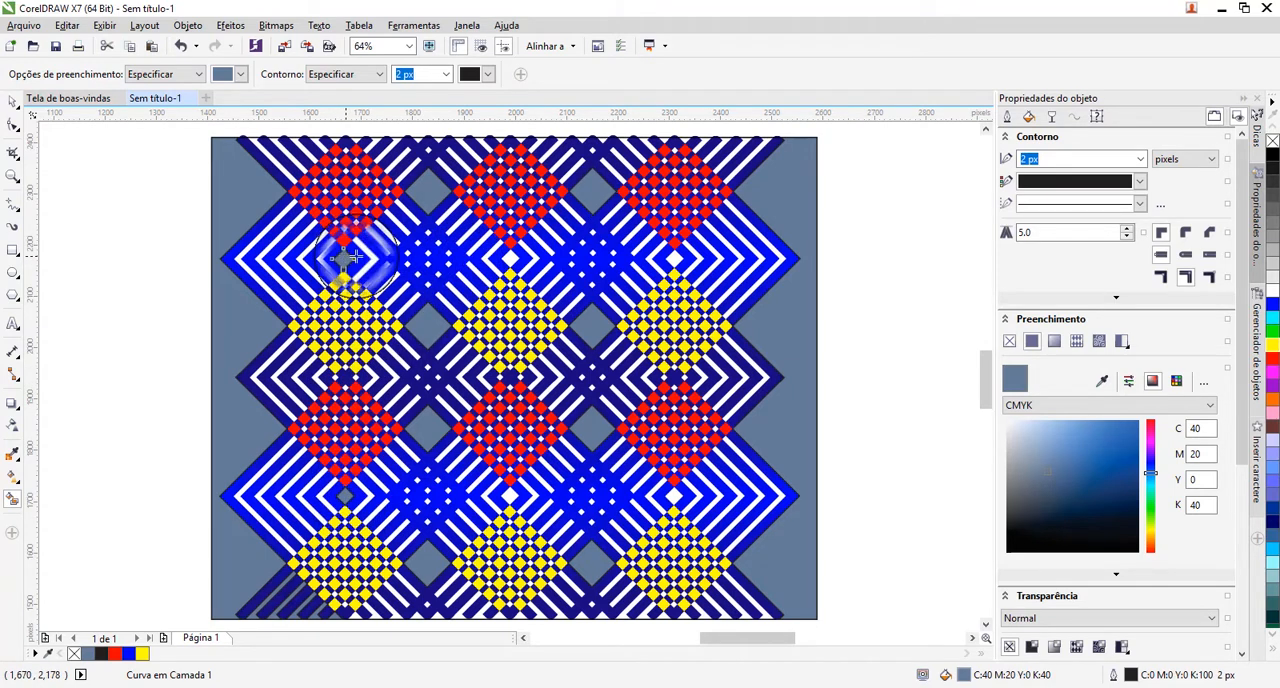
click(510, 258)
click(675, 258)
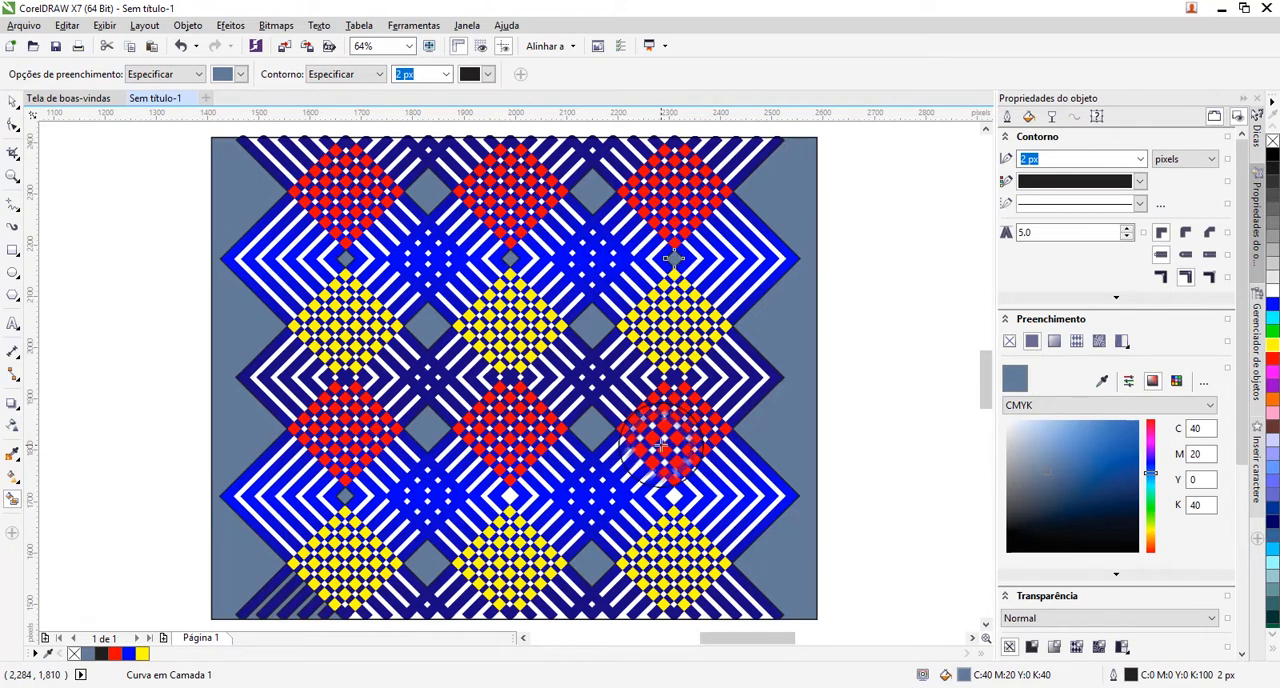
click(675, 493)
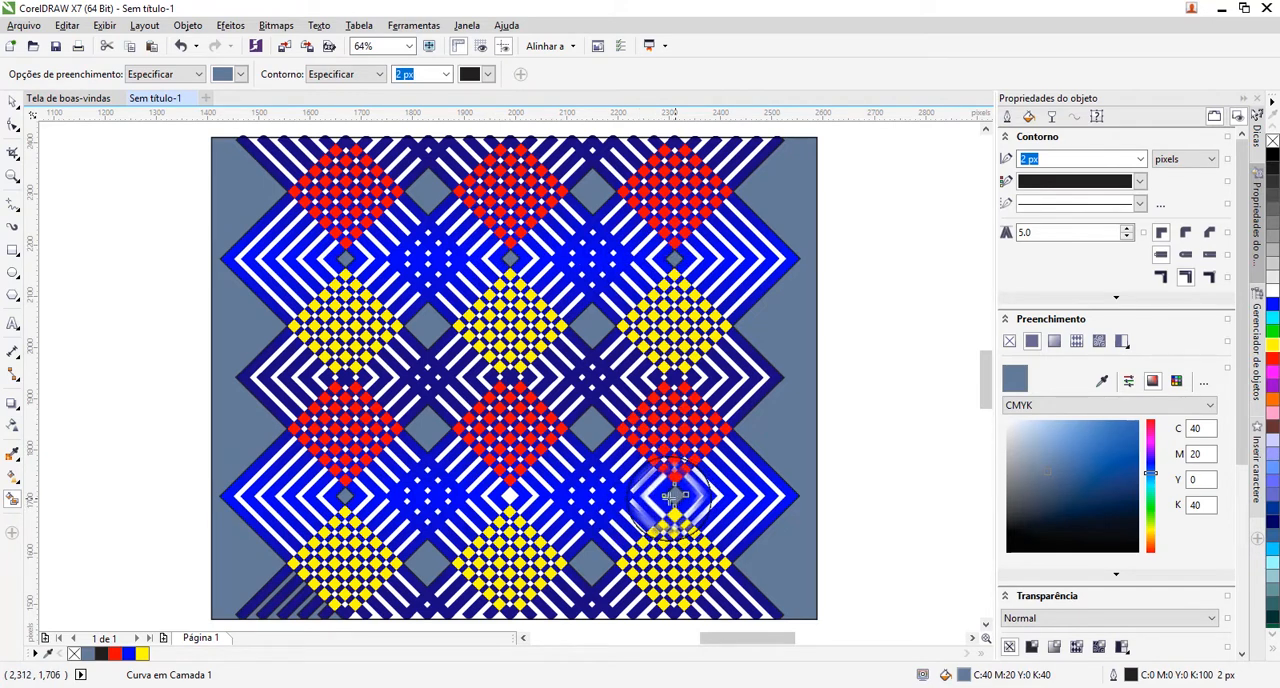
click(510, 493)
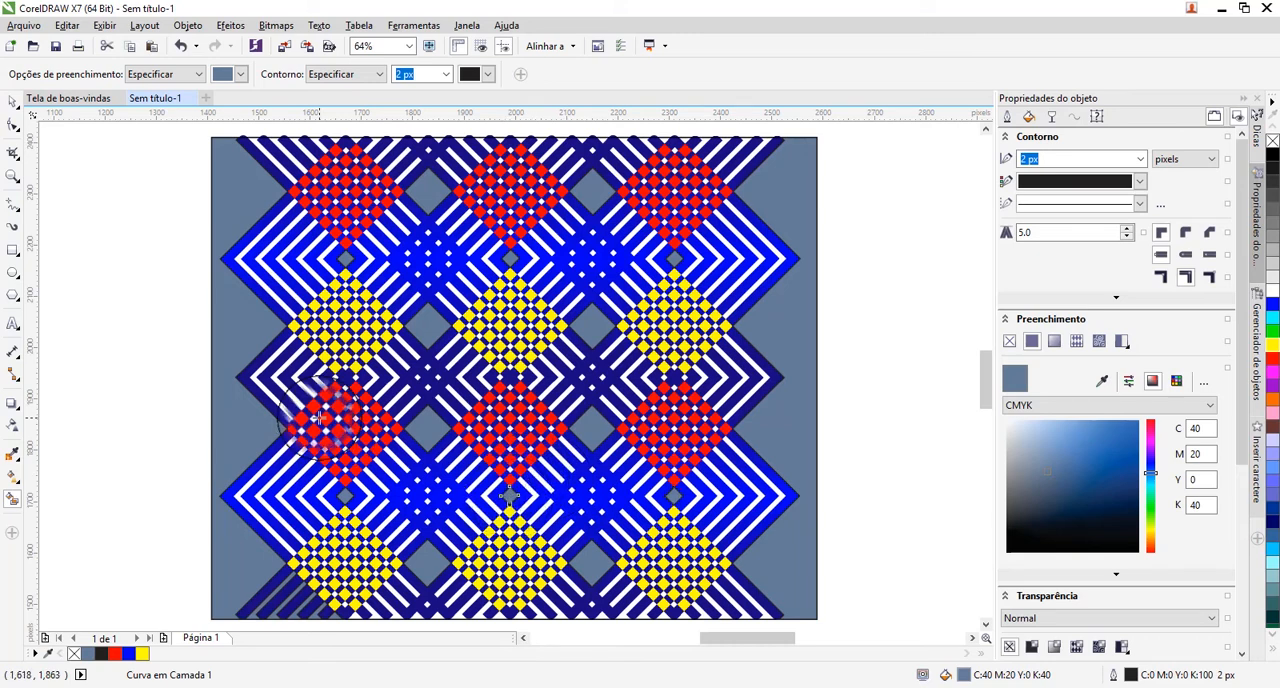
click(13, 102)
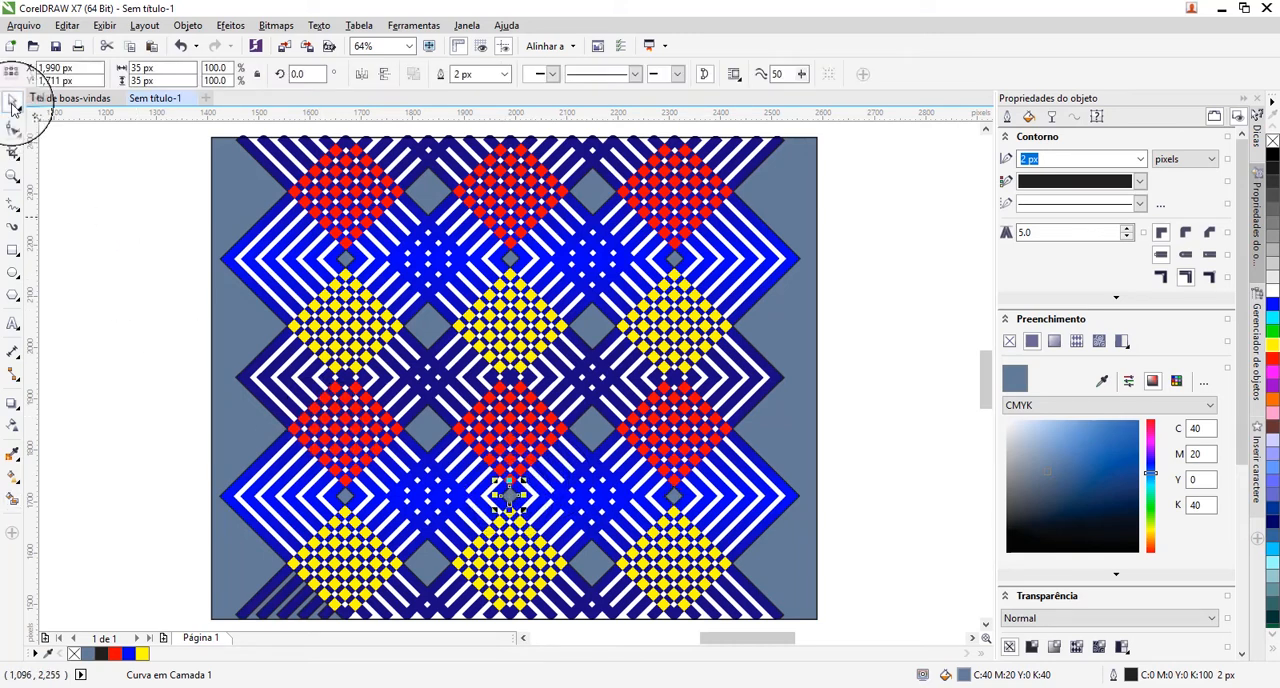
click(111, 265)
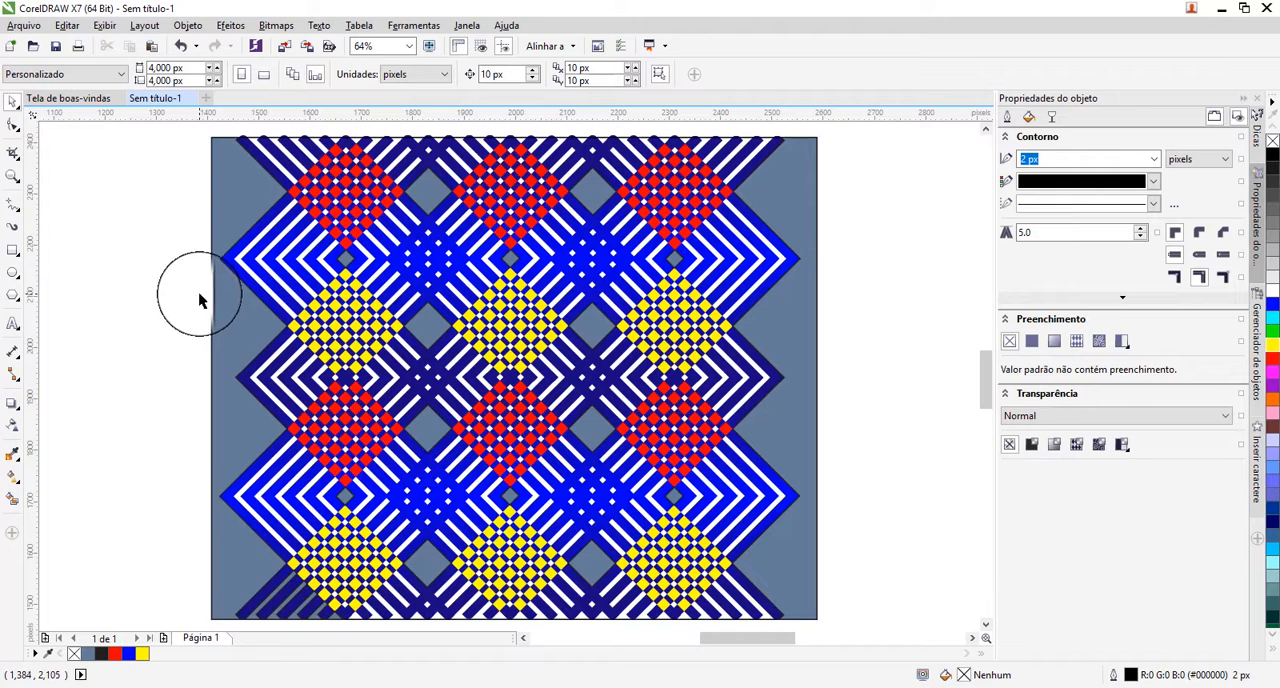
Fill the zigzag area along the pattern's left side with blue #0000FF, remove its outline and nudge it 10 px outward.
click(239, 342)
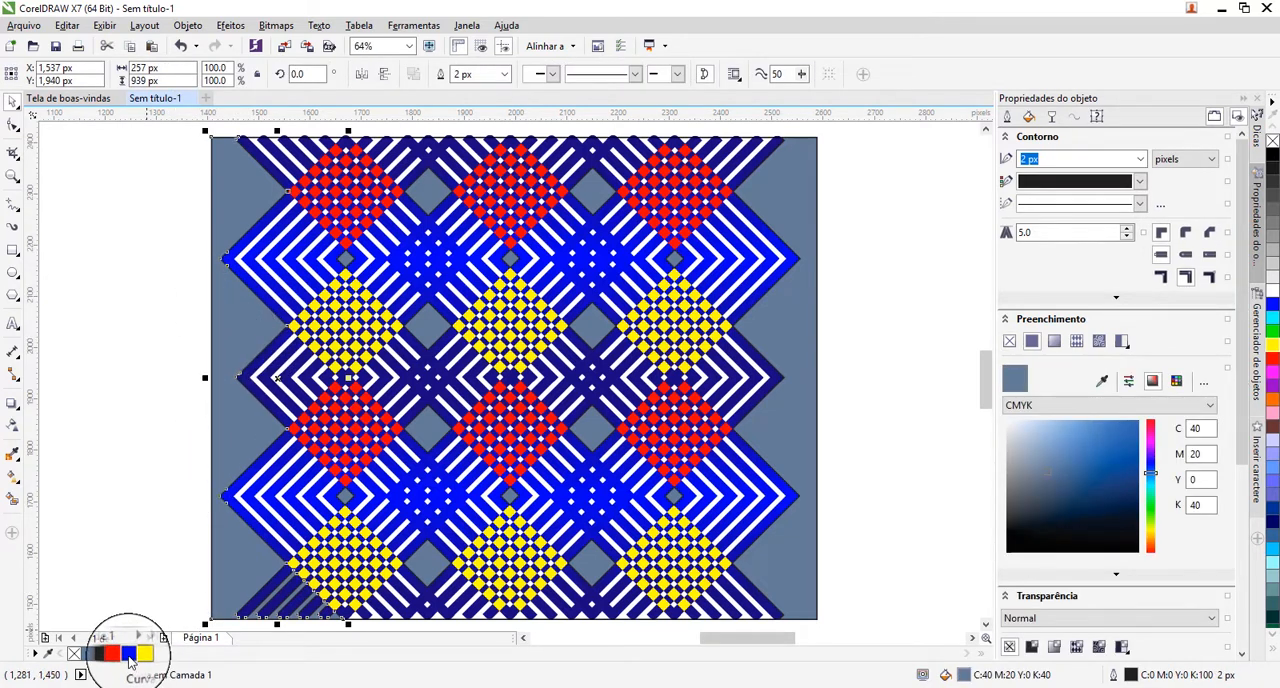
click(129, 655)
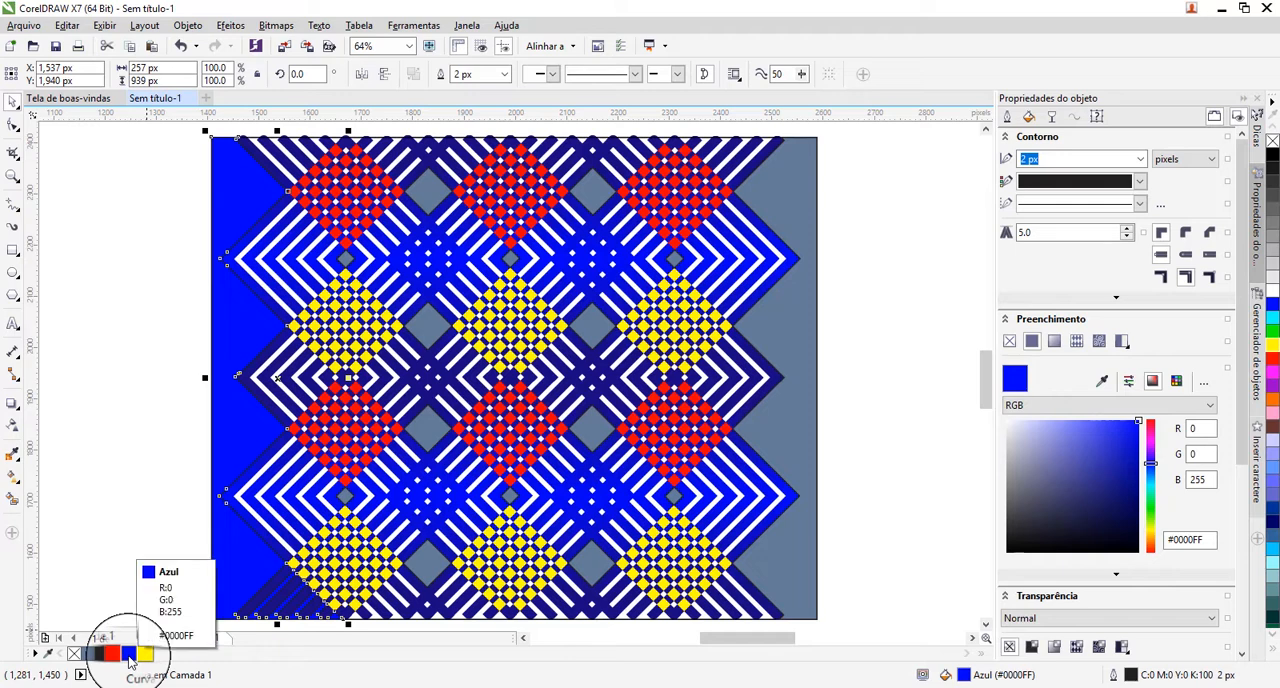
right_click(1271, 141)
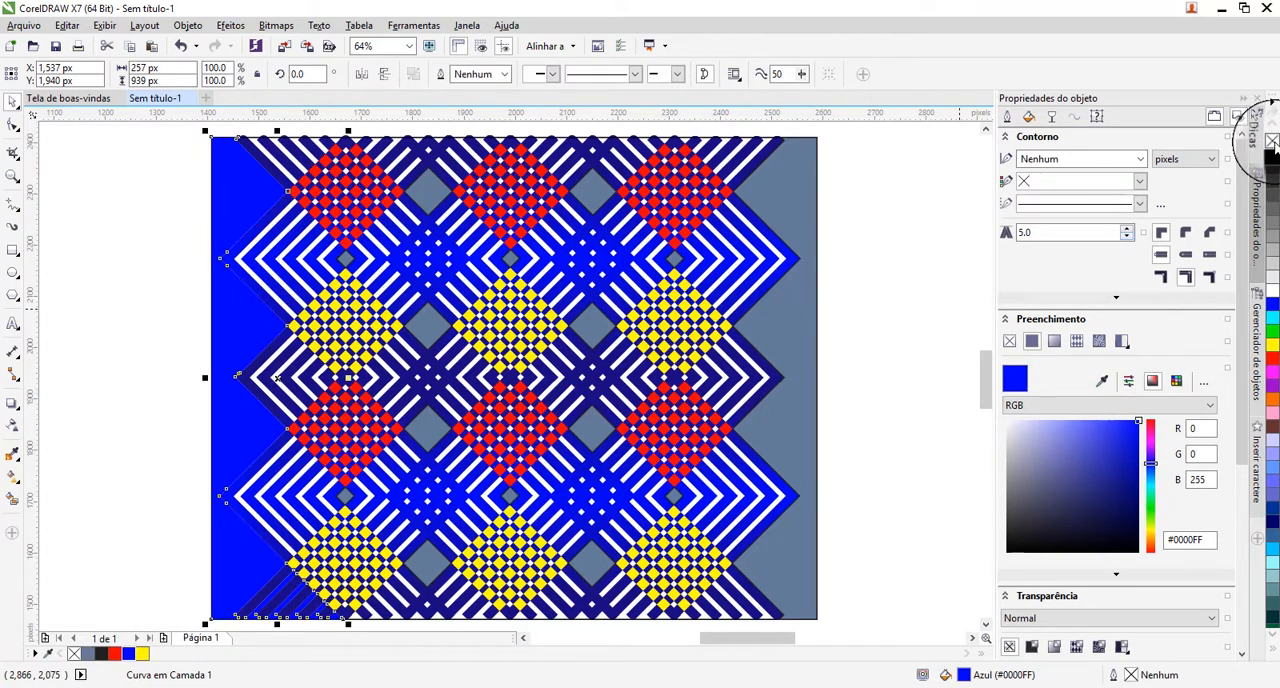
key(Left)
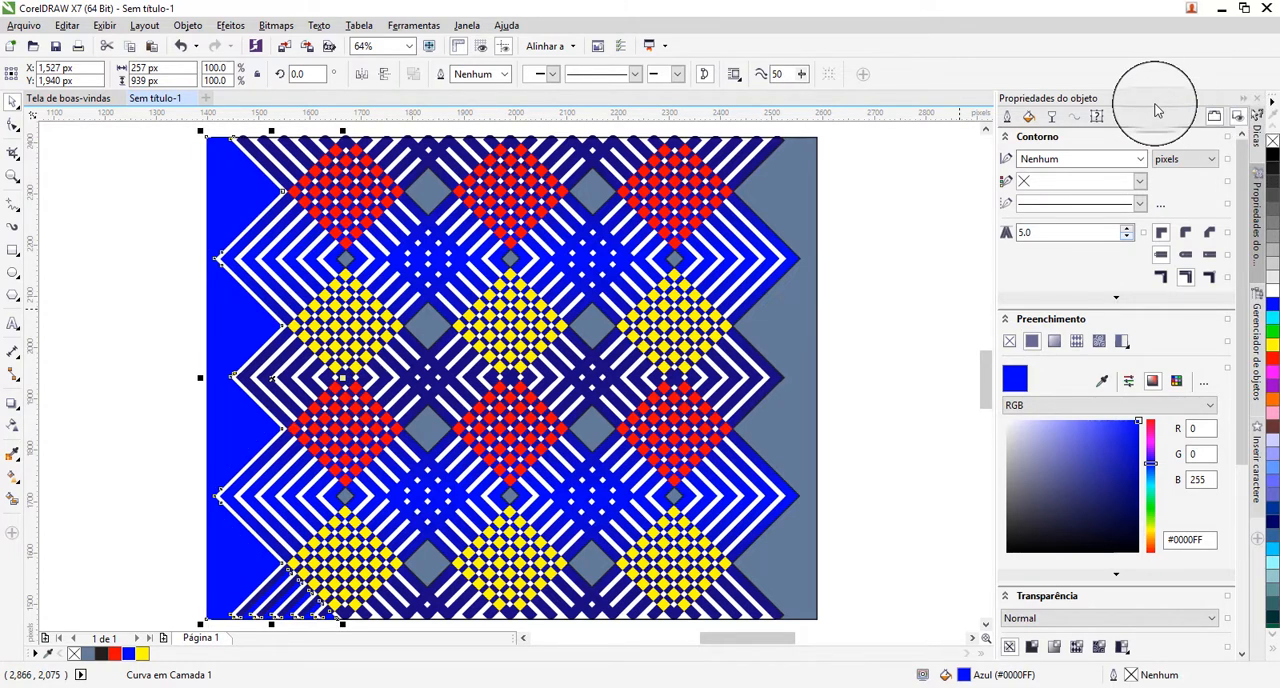
Fill the zigzag area along the pattern's right side with blue #0000FF, remove its outline and nudge it 10 px outward.
click(781, 342)
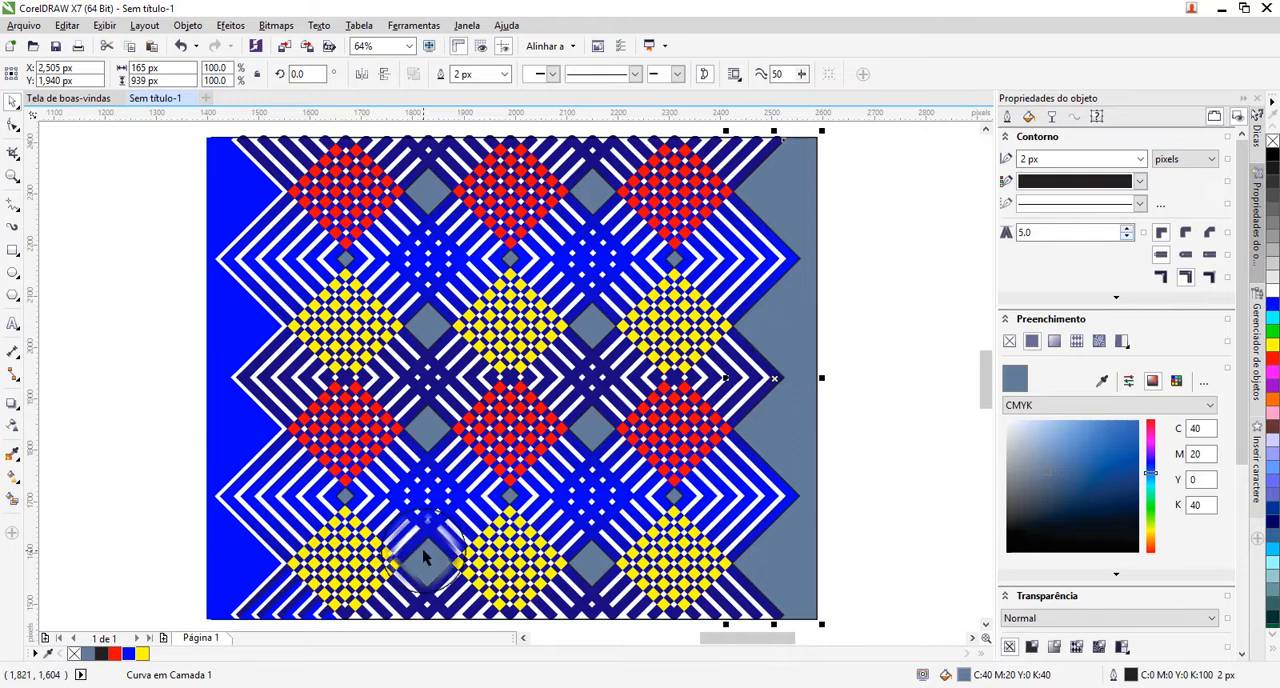
click(129, 656)
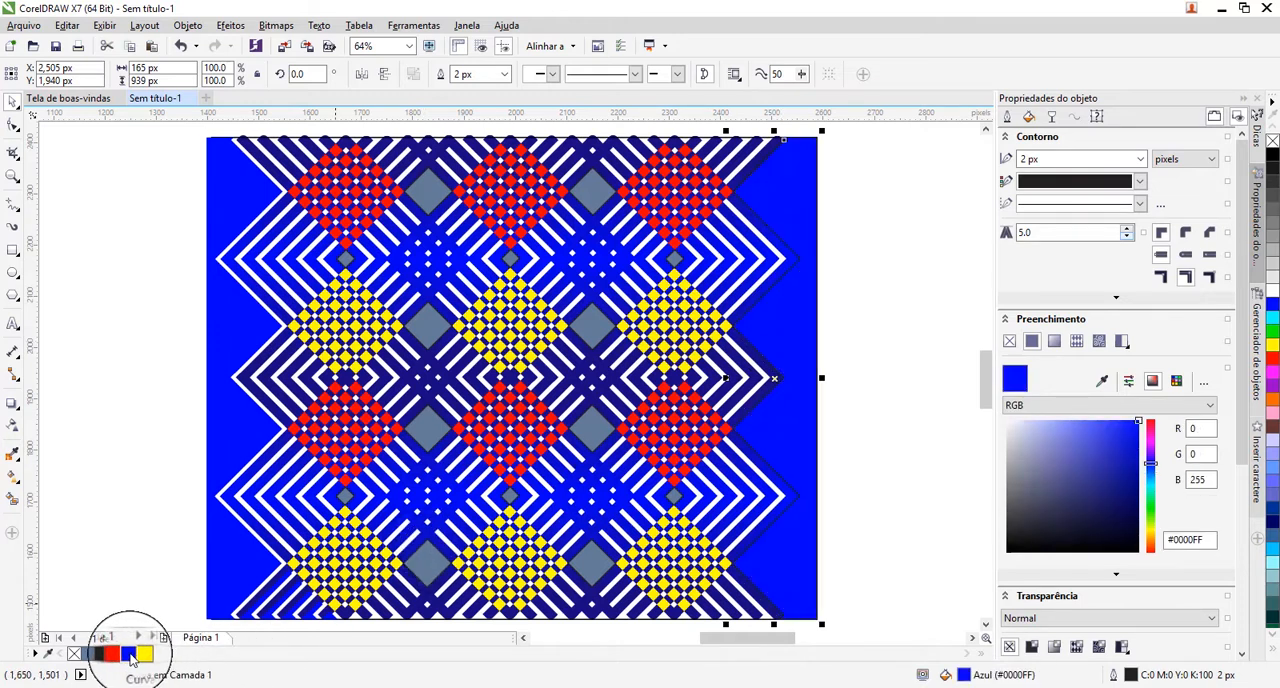
key(Right)
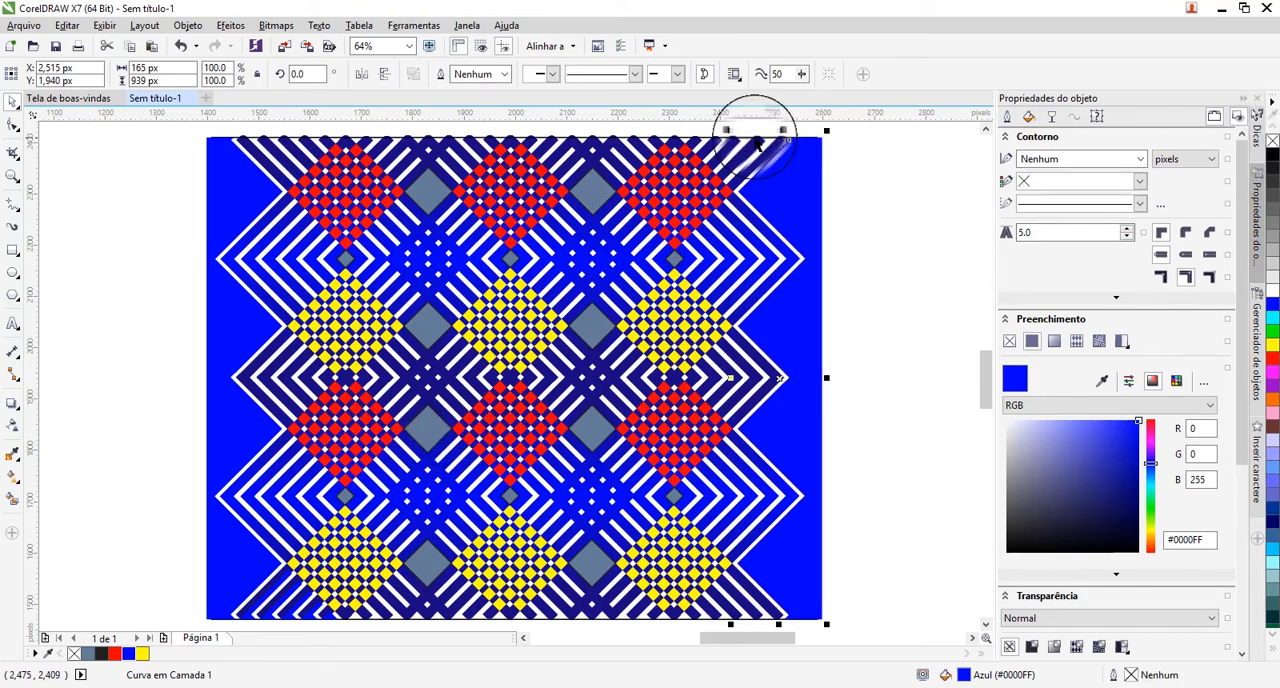
Delete the unfilled frame rectangle around the pattern.
click(922, 162)
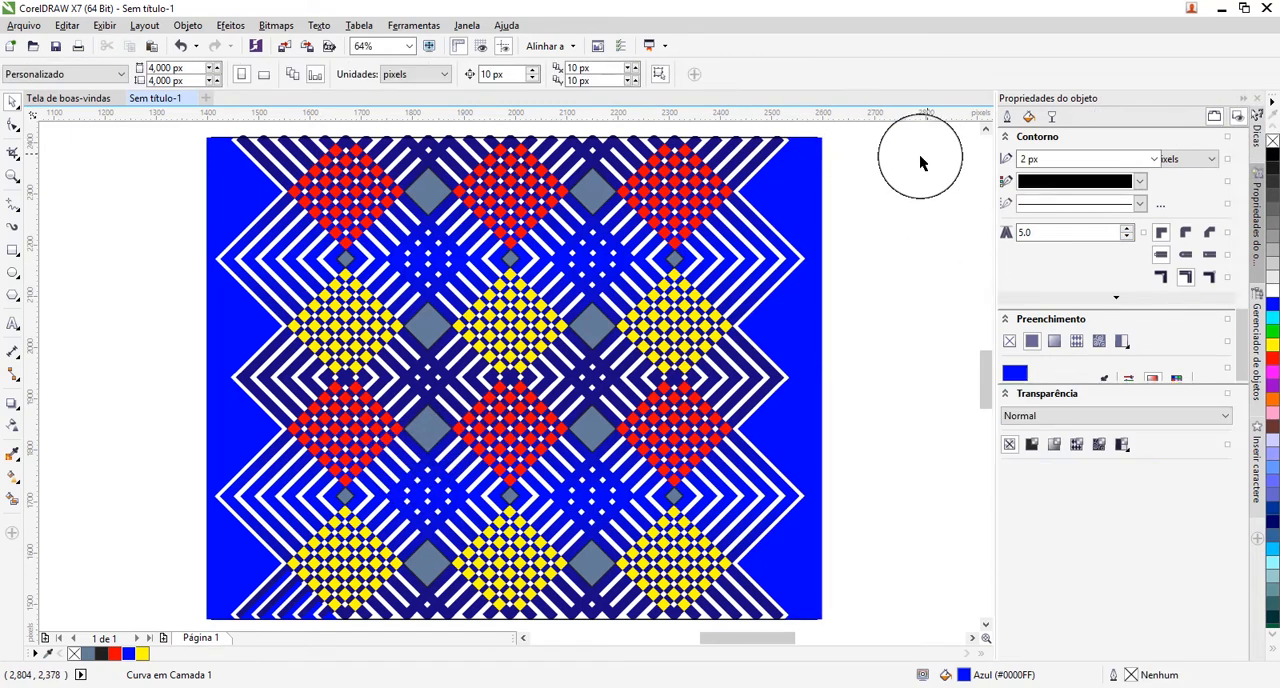
click(745, 142)
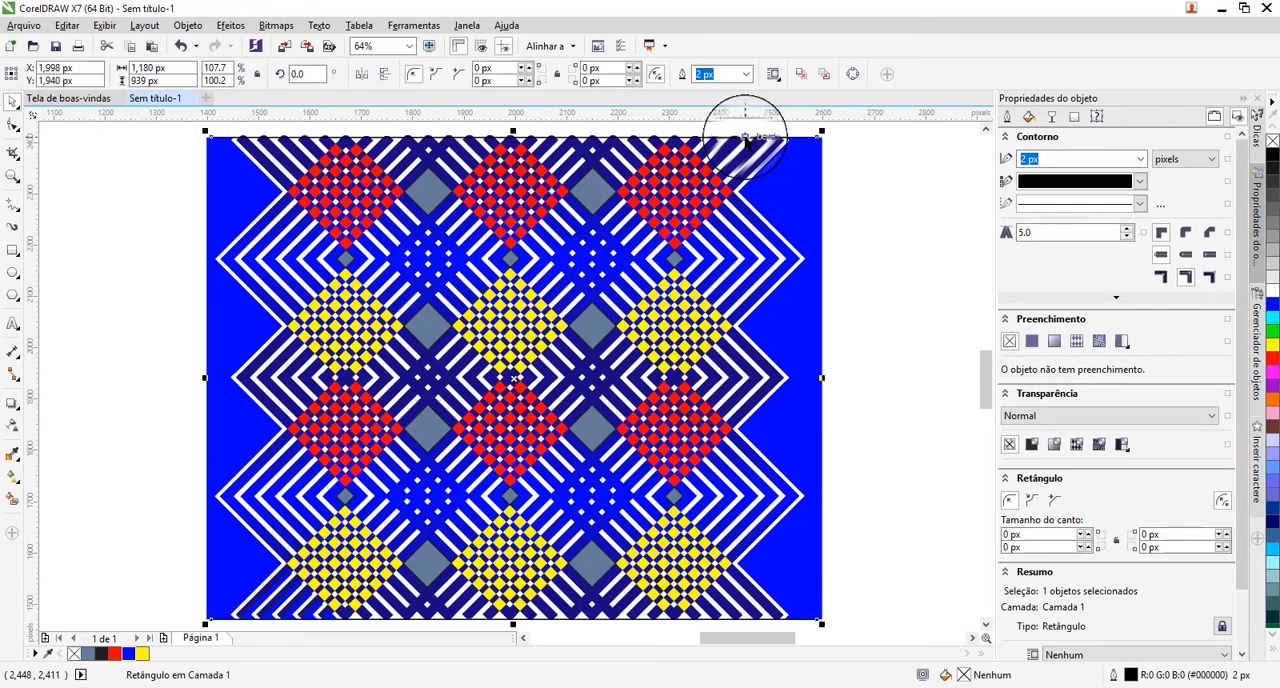
key(Escape)
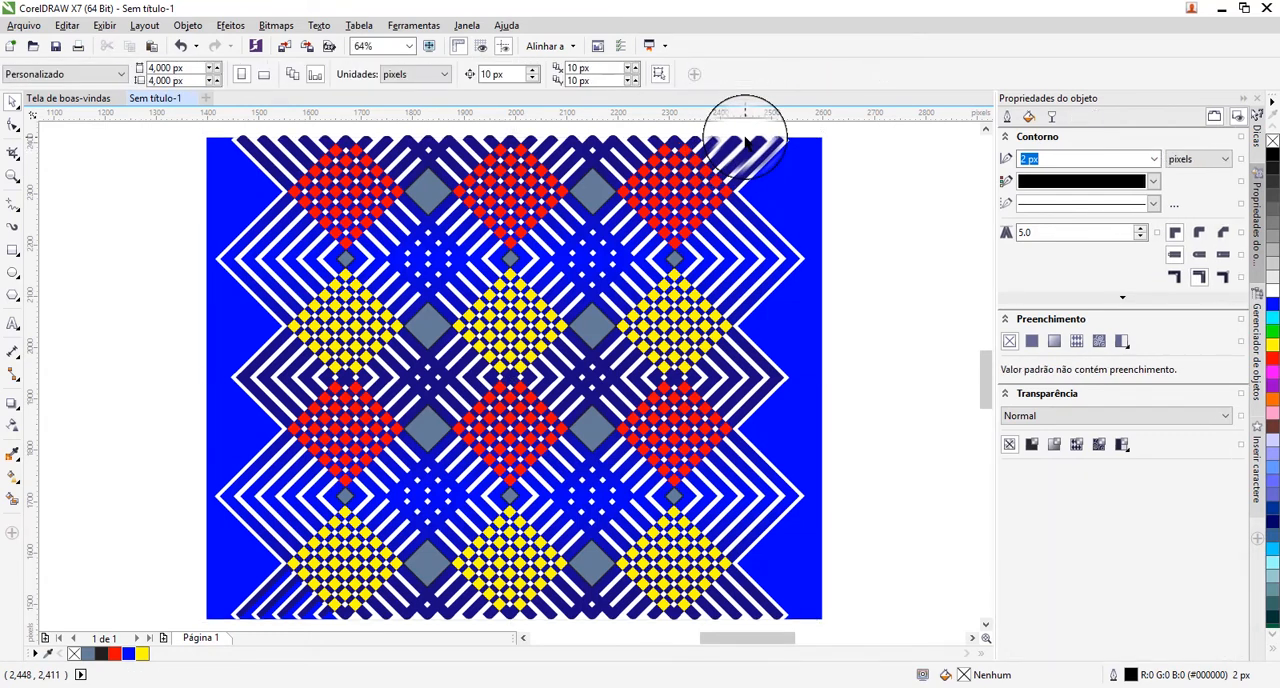
Fill the two large slate-blue diamonds in the uppermost row with yellow #FFFF00 and remove their outlines.
click(589, 190)
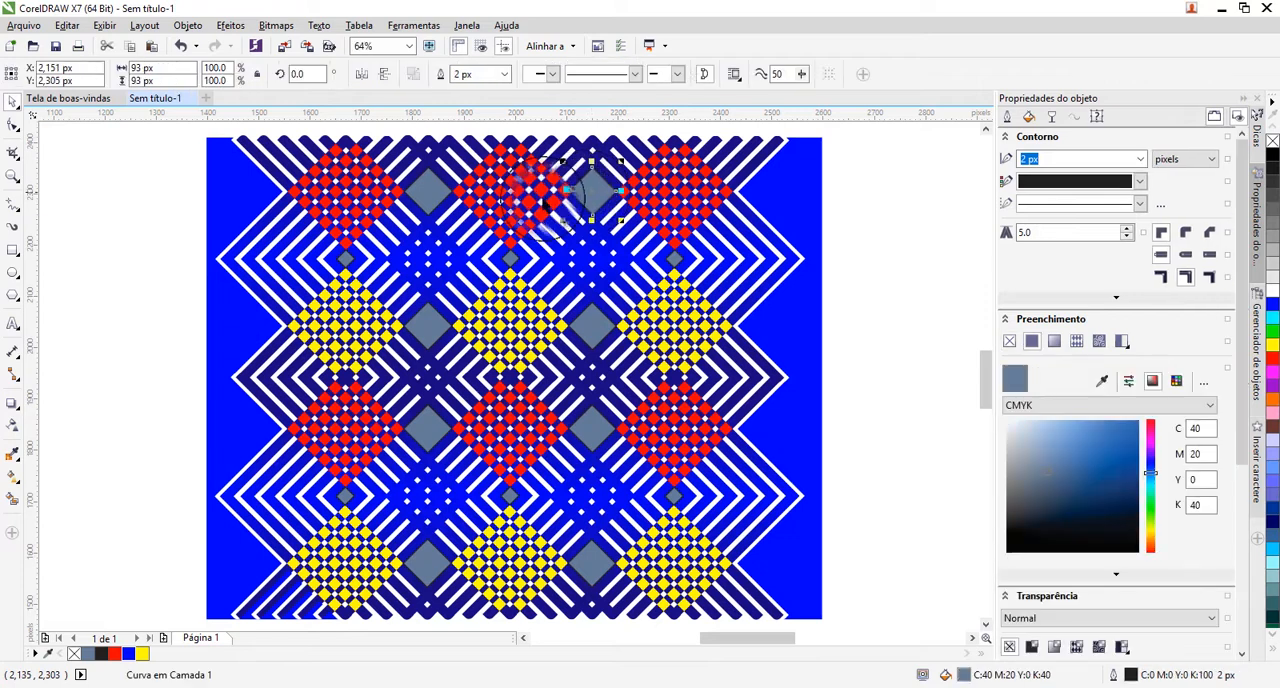
shift+click(427, 198)
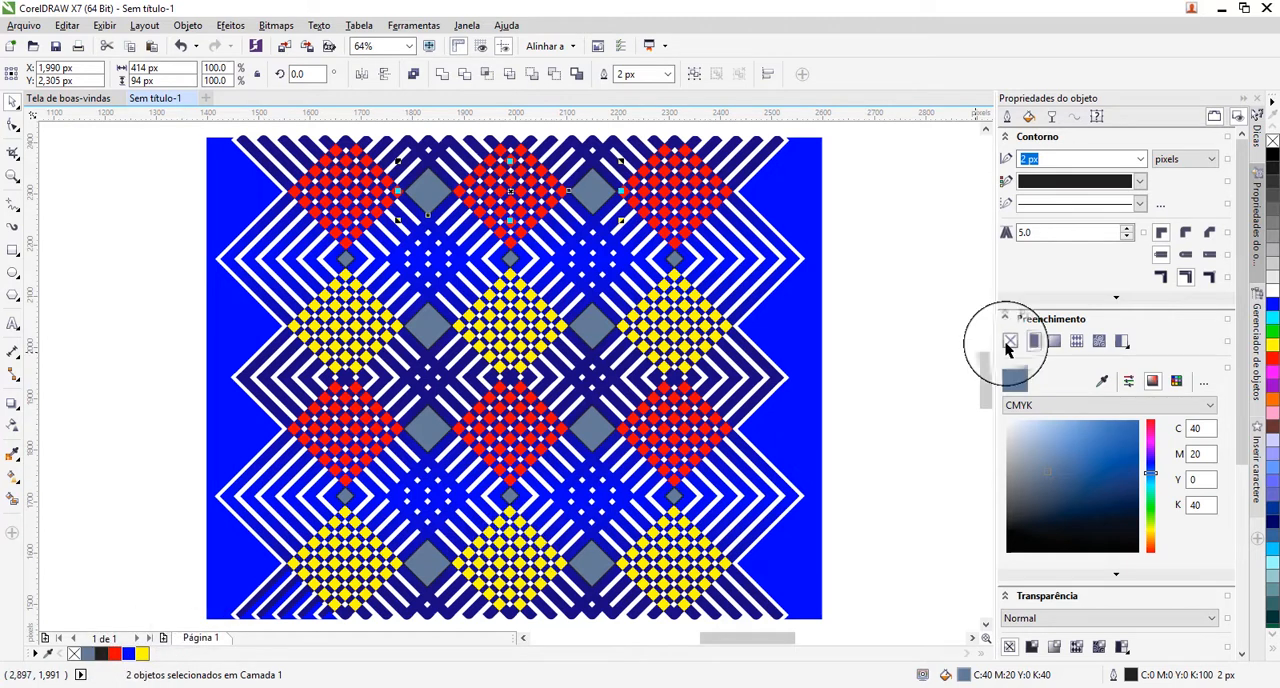
click(1273, 290)
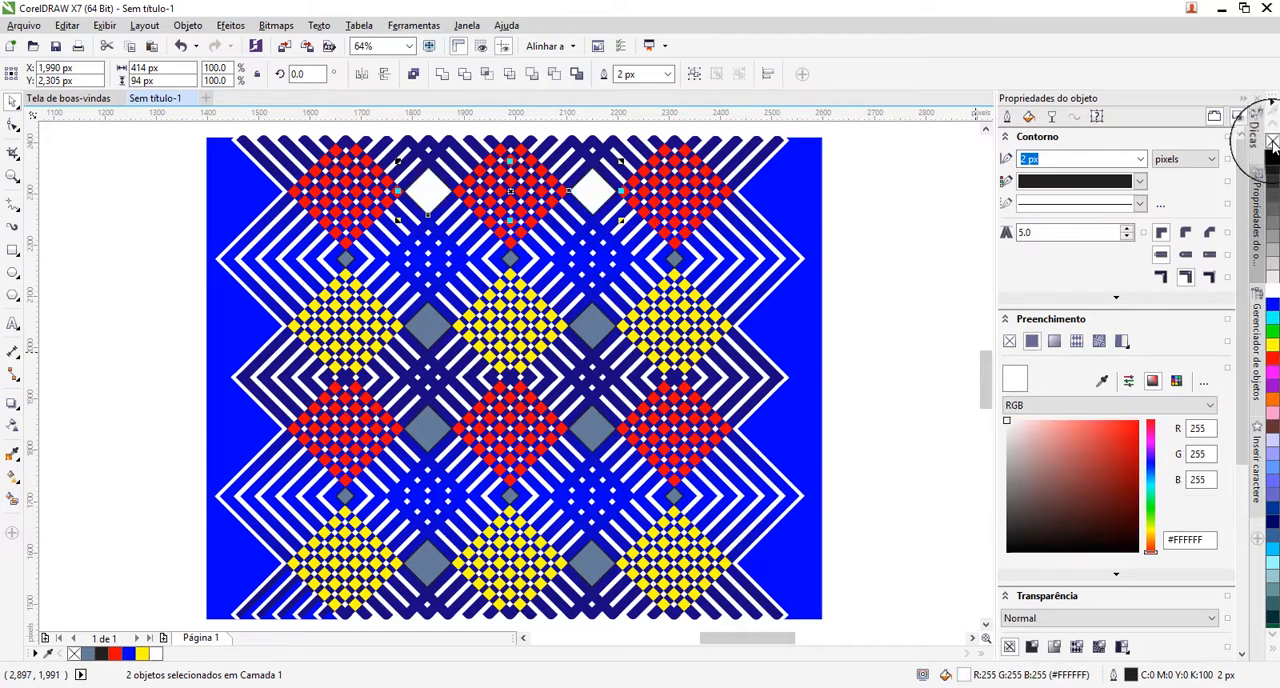
right_click(1272, 142)
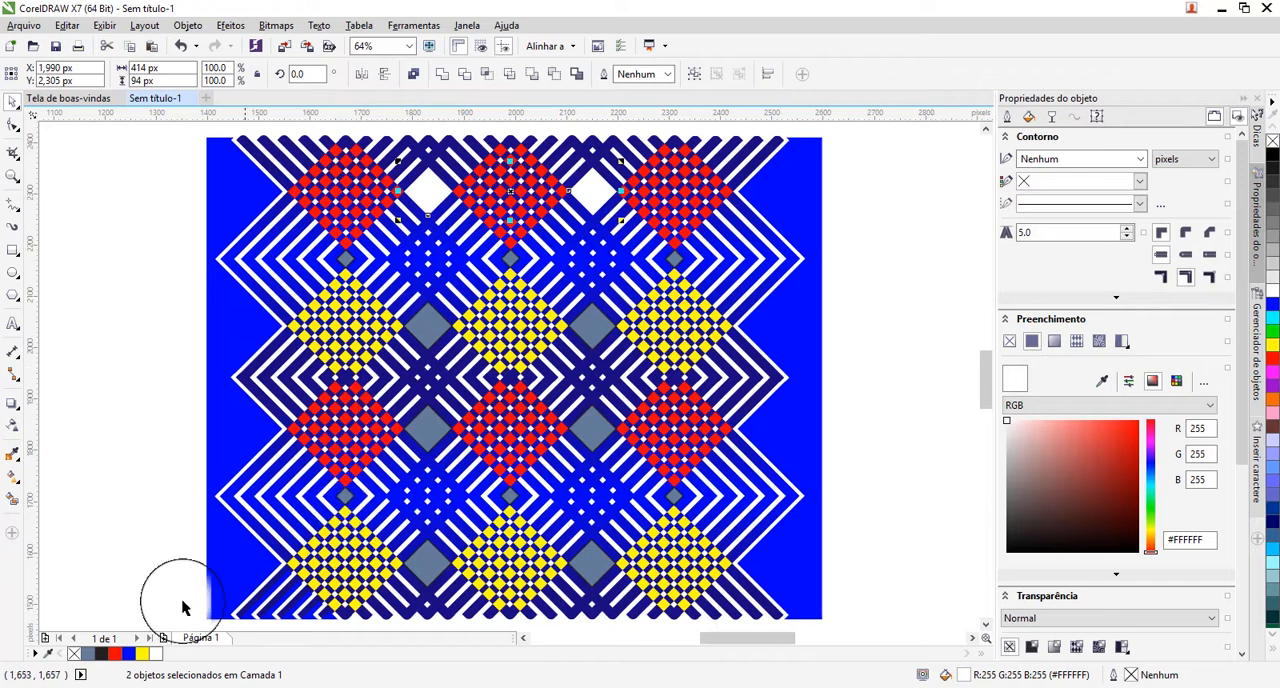
click(143, 654)
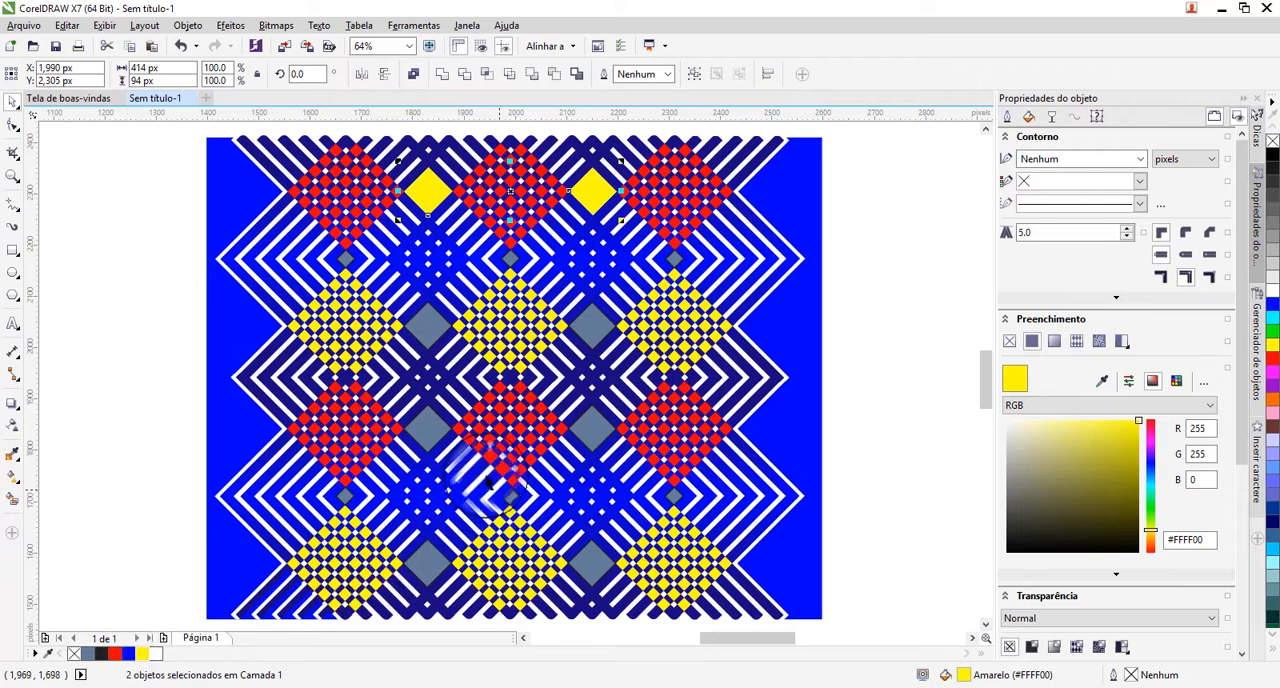
Fill the two large slate-blue diamonds in the second row, between the yellow checkered diamonds, with red #FF0000 and remove their outlines.
click(434, 332)
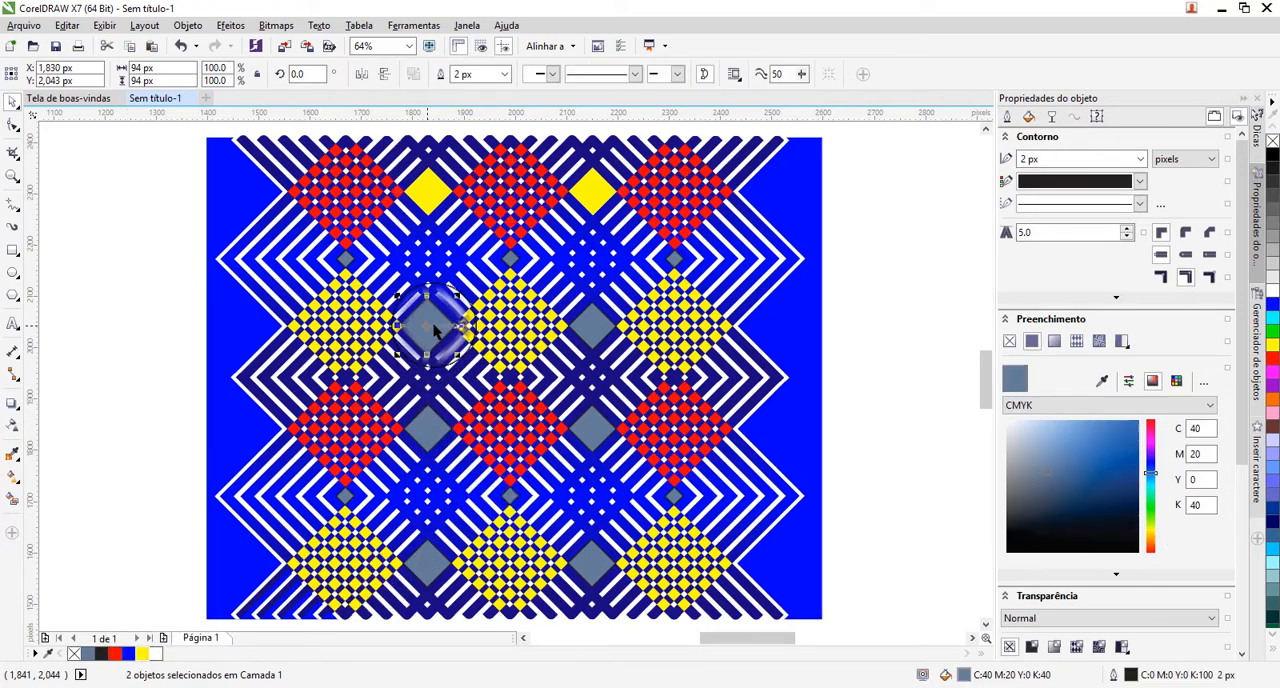
shift+click(598, 333)
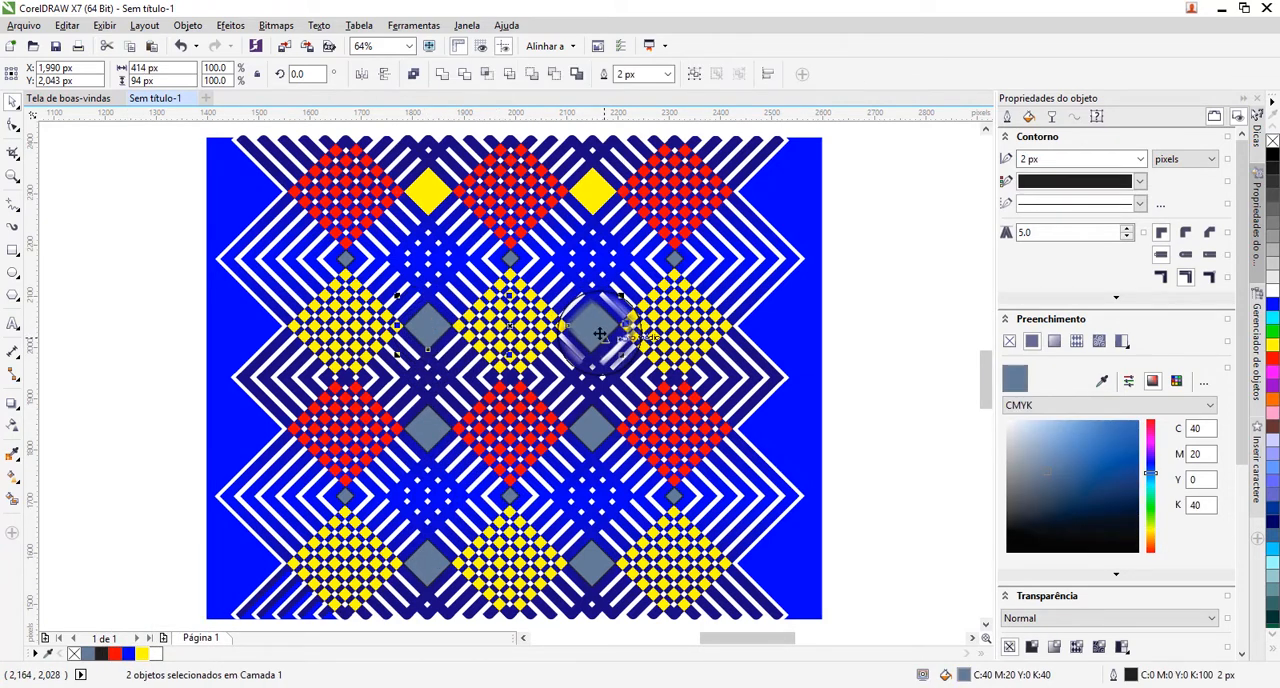
click(129, 655)
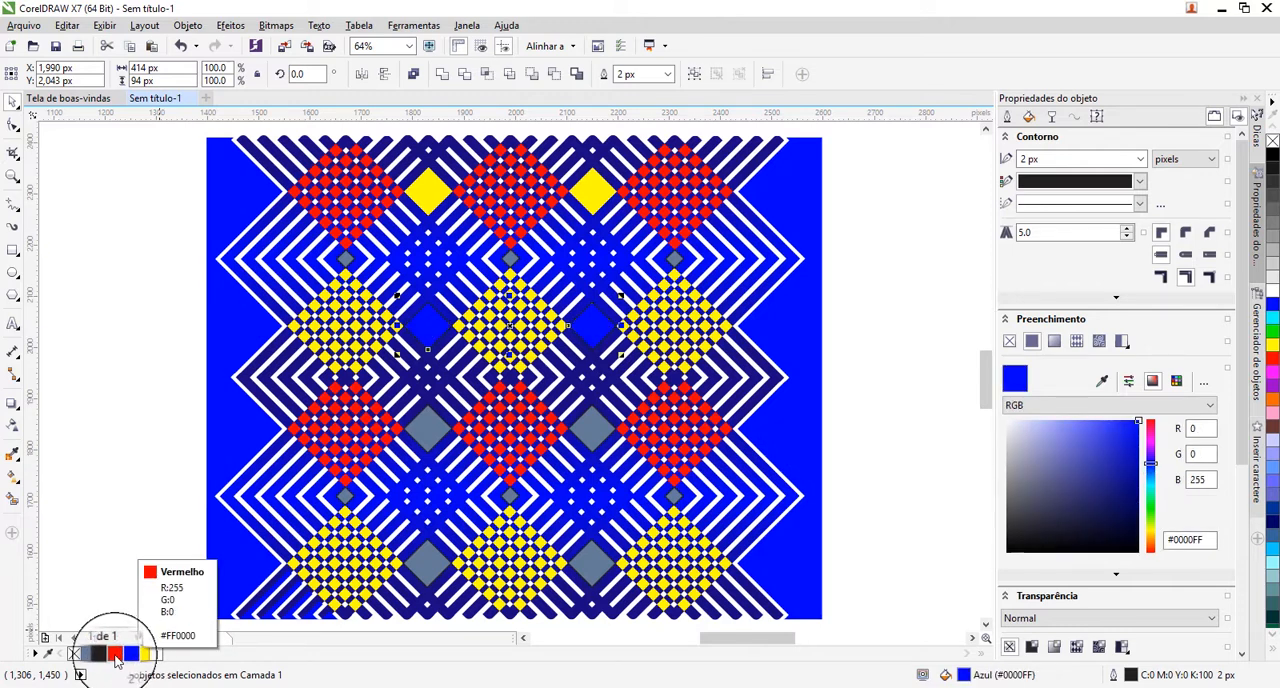
click(116, 655)
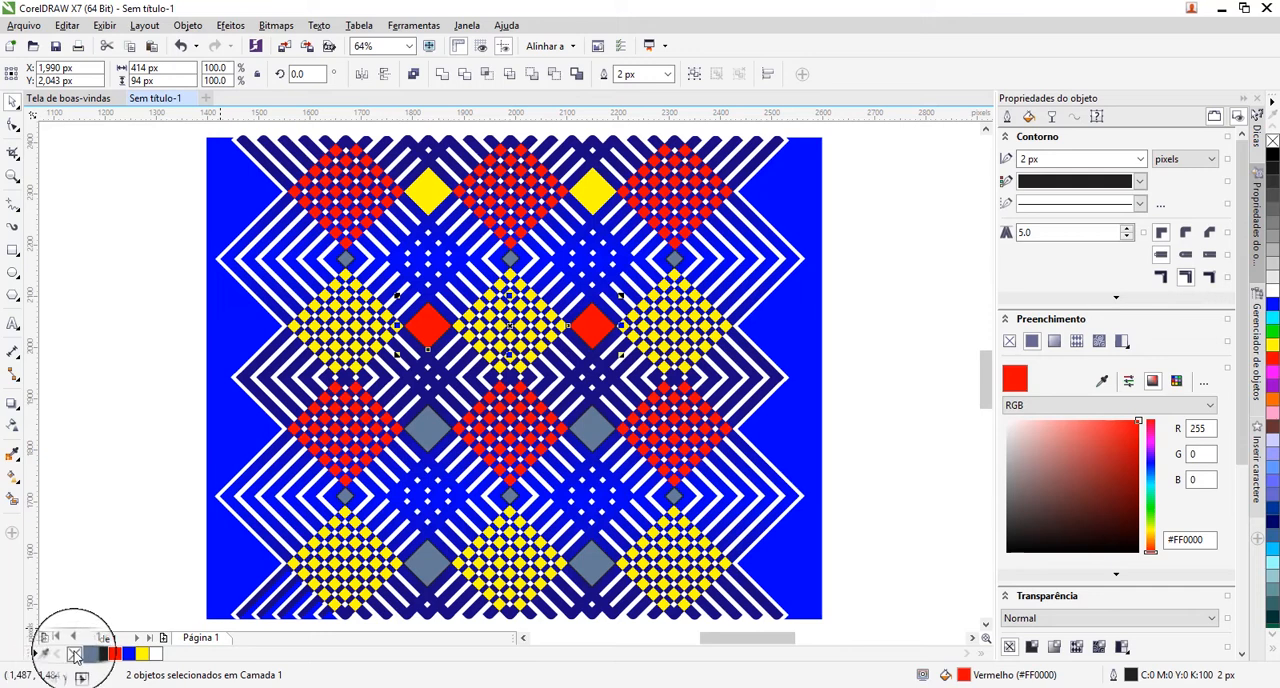
right_click(74, 653)
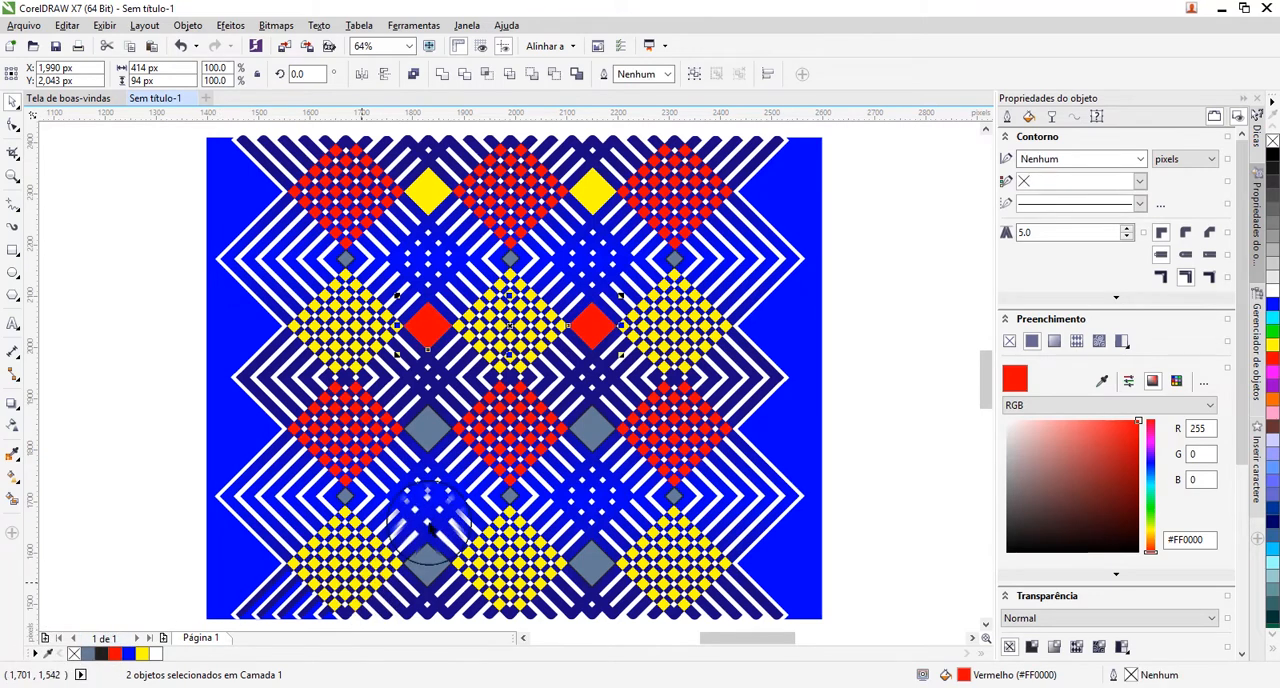
Fill the two large slate-blue diamonds in the third row, between the red checkered diamonds, with yellow #FFFF00 and remove their outlines.
click(435, 435)
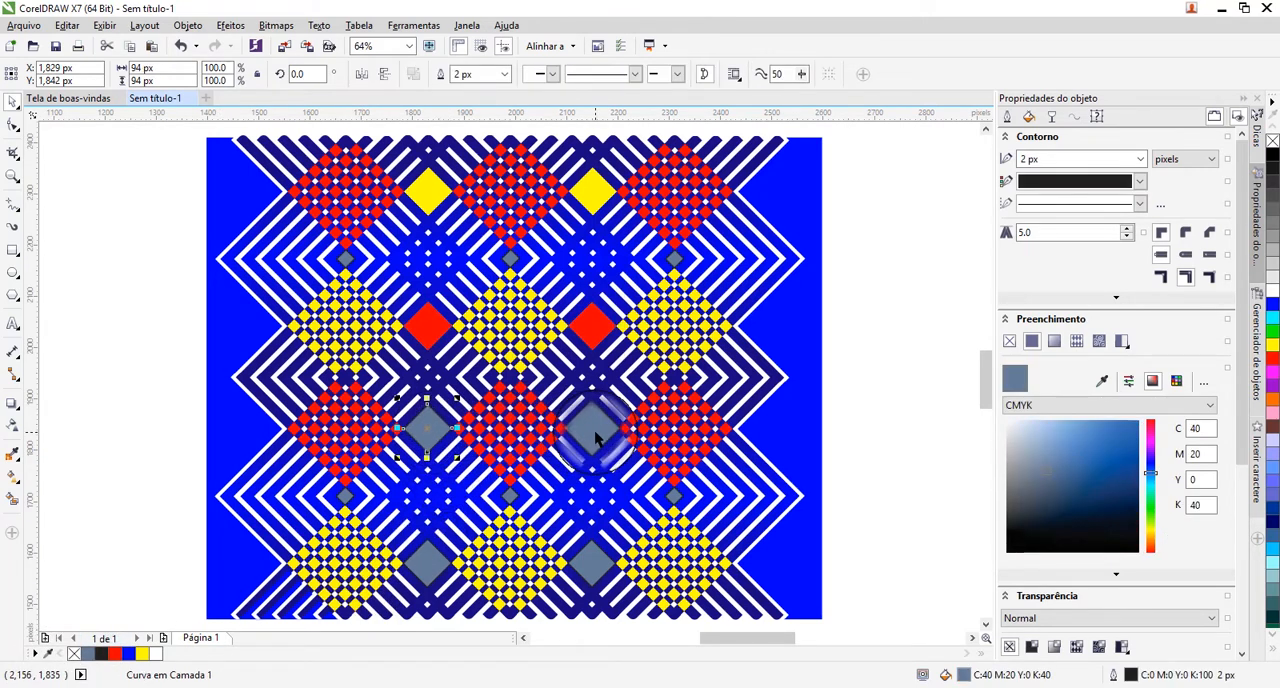
shift+click(592, 430)
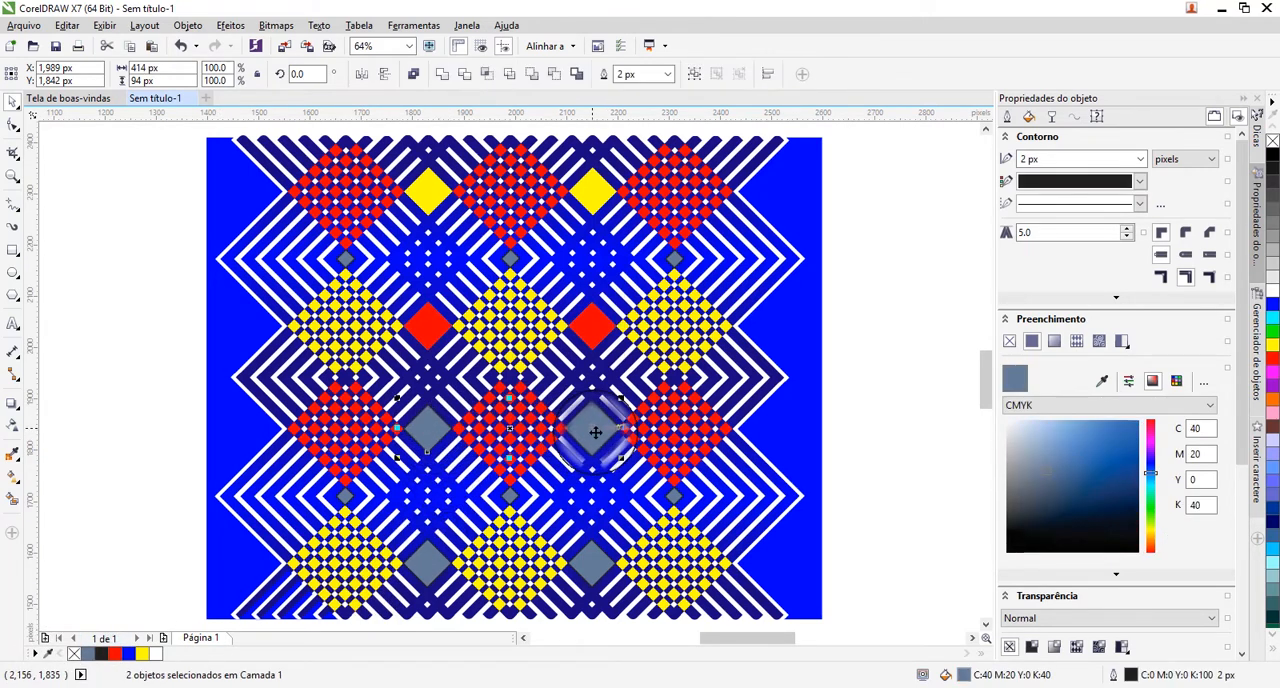
click(142, 655)
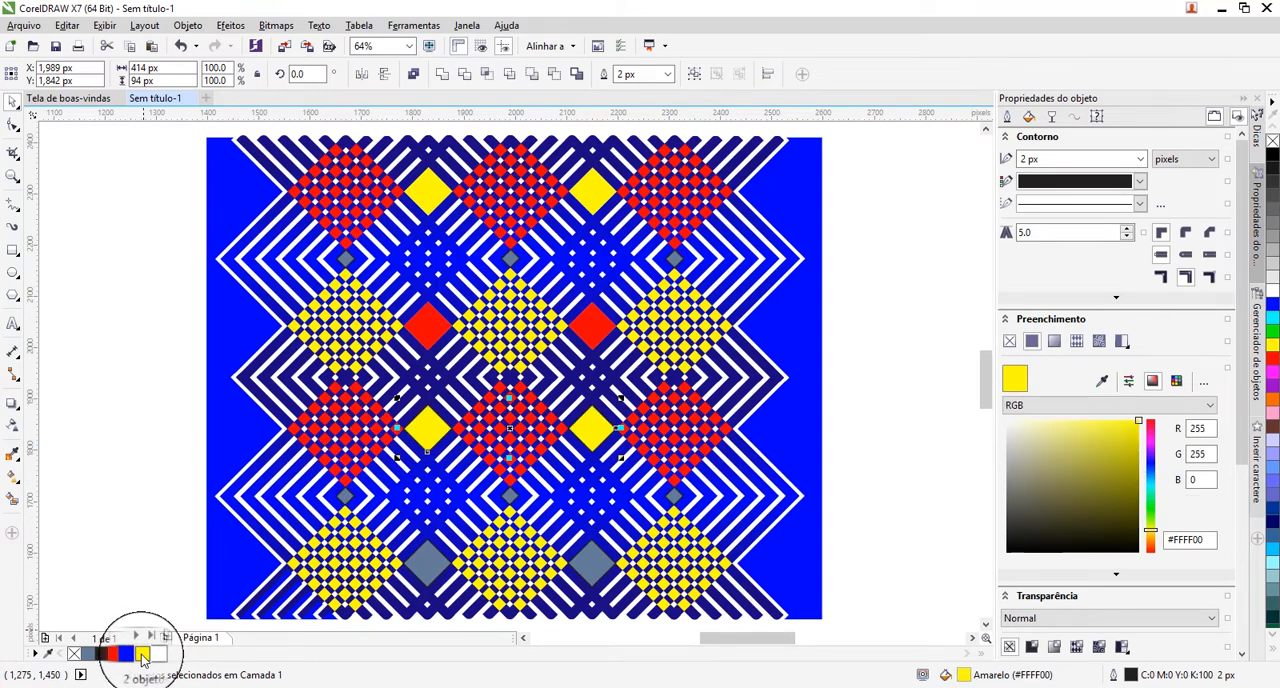
right_click(74, 655)
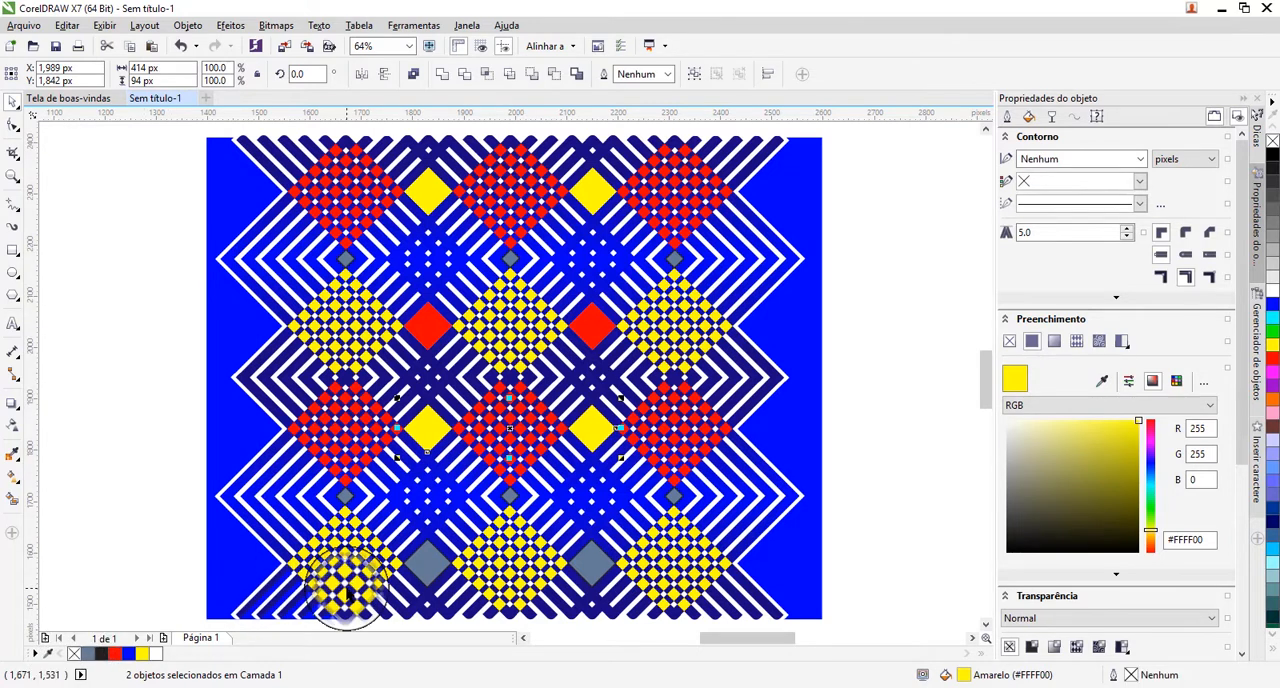
Remove the outlines of the two large slate-blue diamonds in the lowest row and fill them with red #FF0000.
click(425, 560)
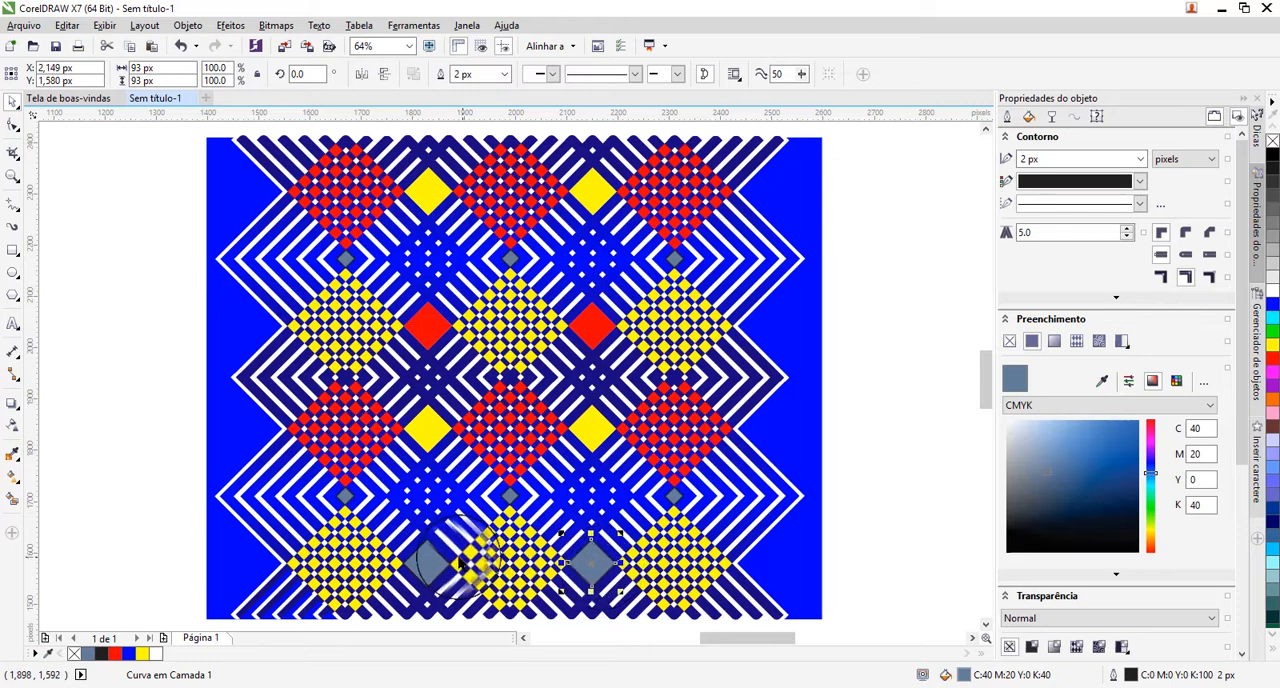
shift+click(427, 563)
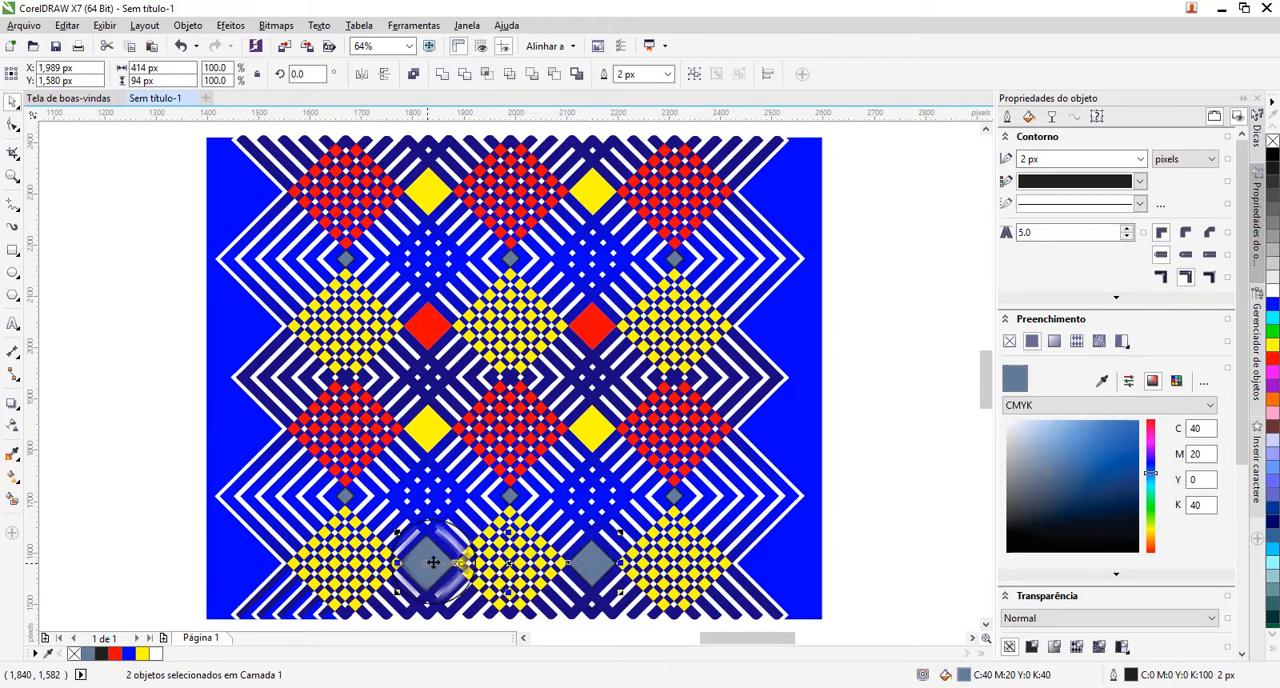
right_click(74, 655)
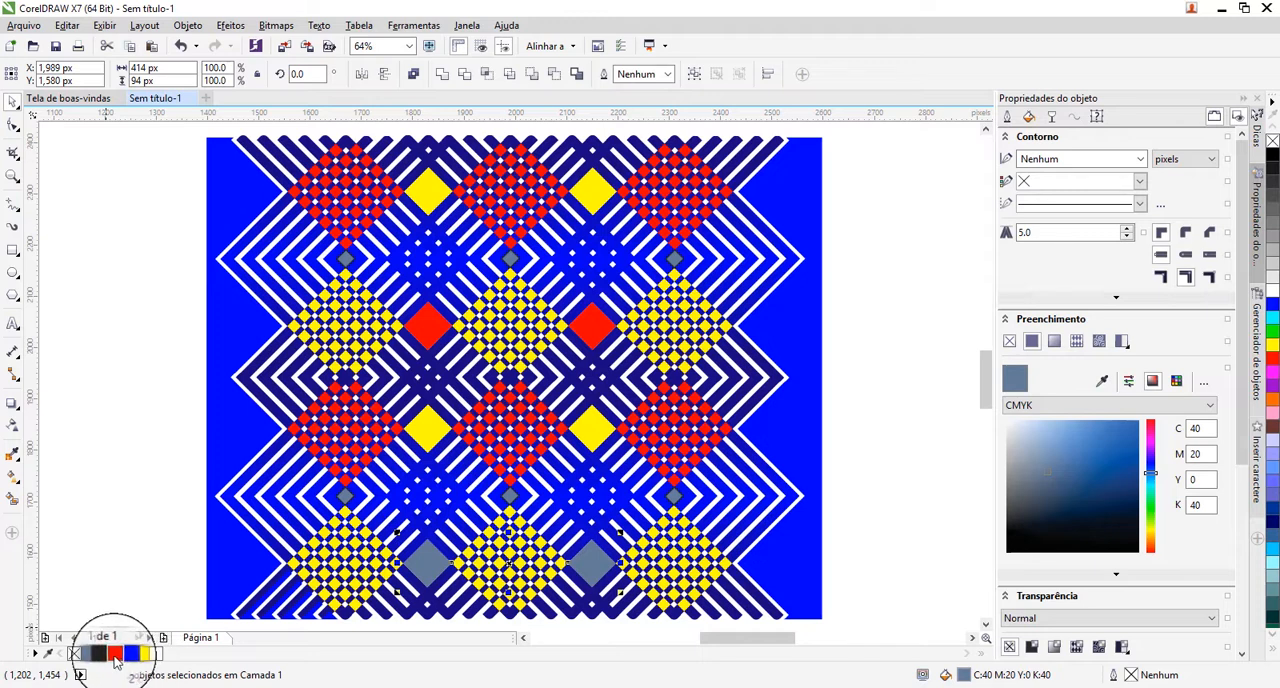
click(115, 654)
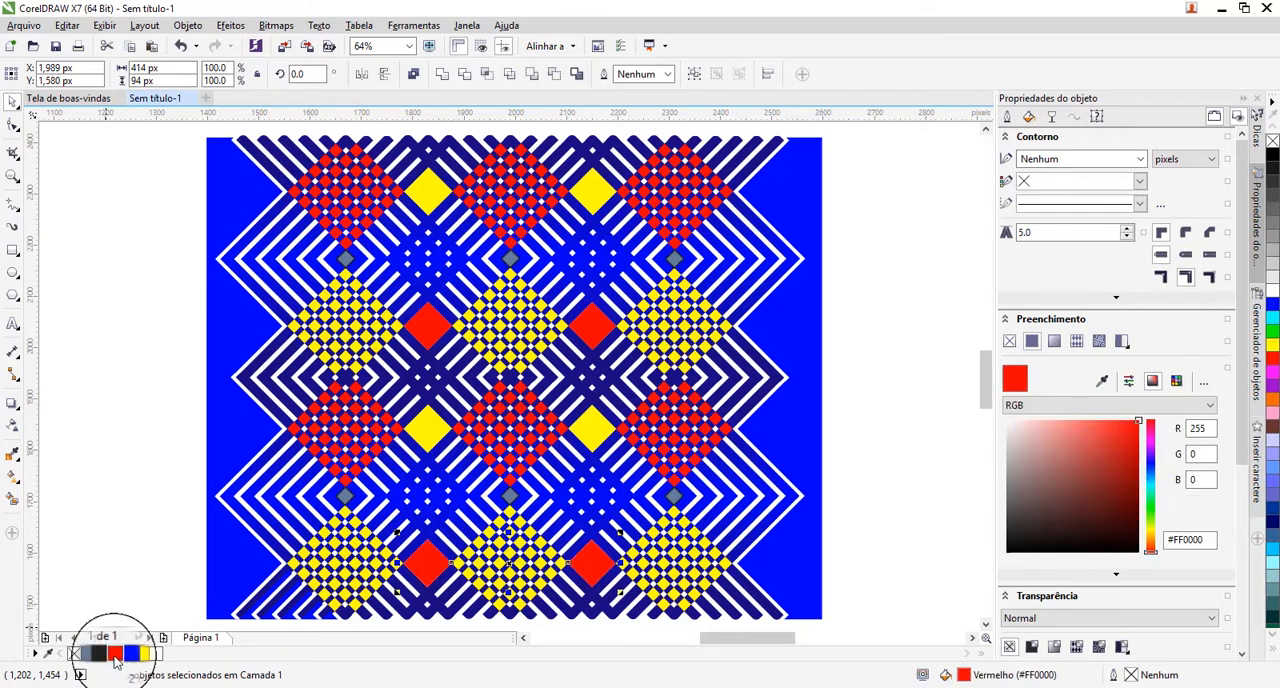
Fill the six small slate-blue diamonds between the red and yellow checkered diamonds with white #FFFFFF, remove their outlines and deselect them.
click(345, 258)
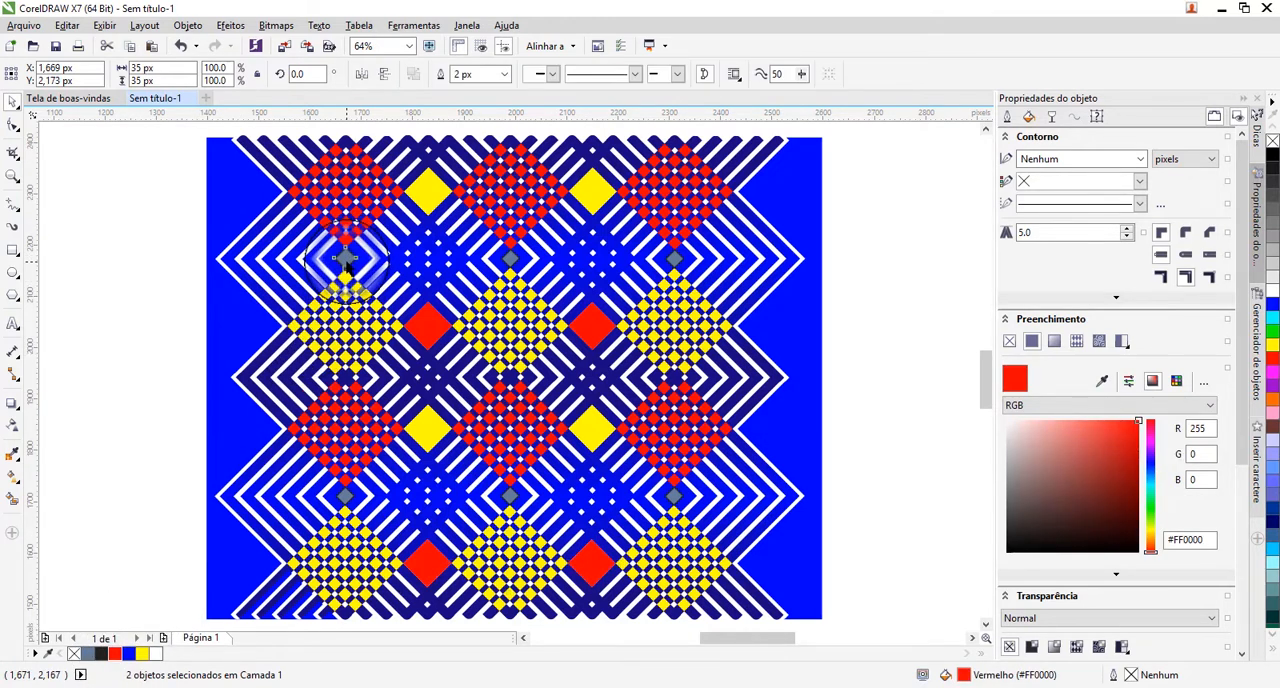
shift+click(510, 258)
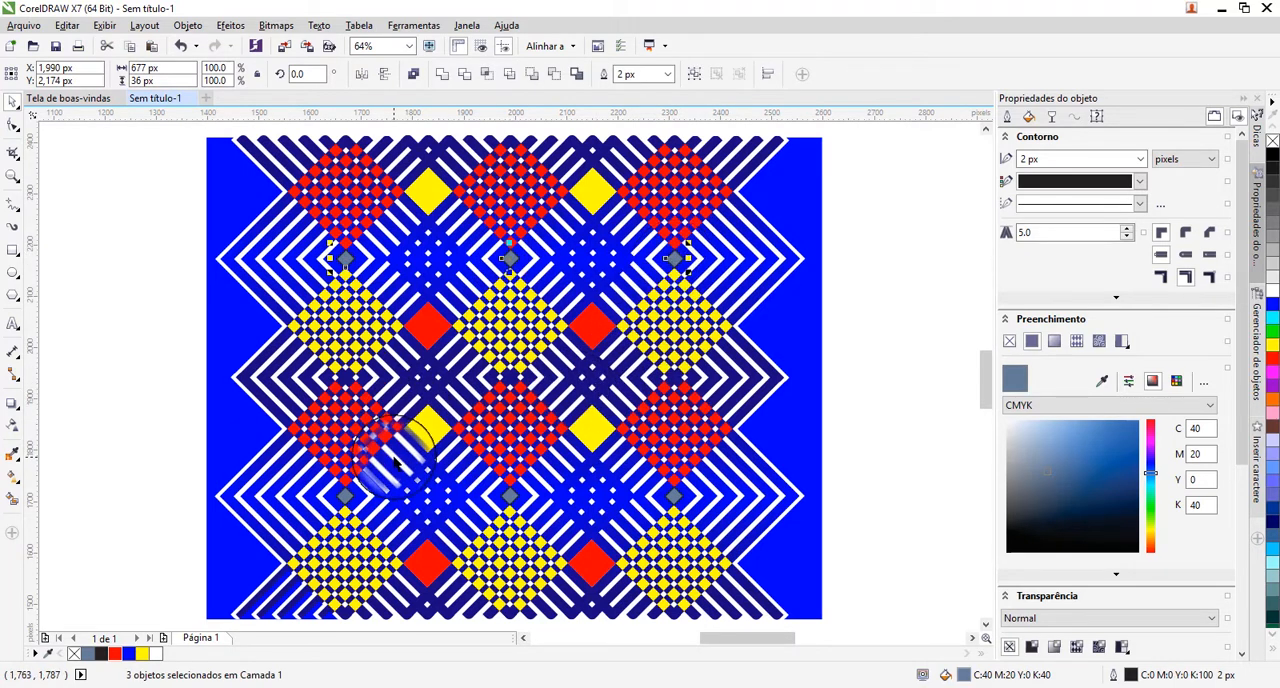
shift+click(345, 495)
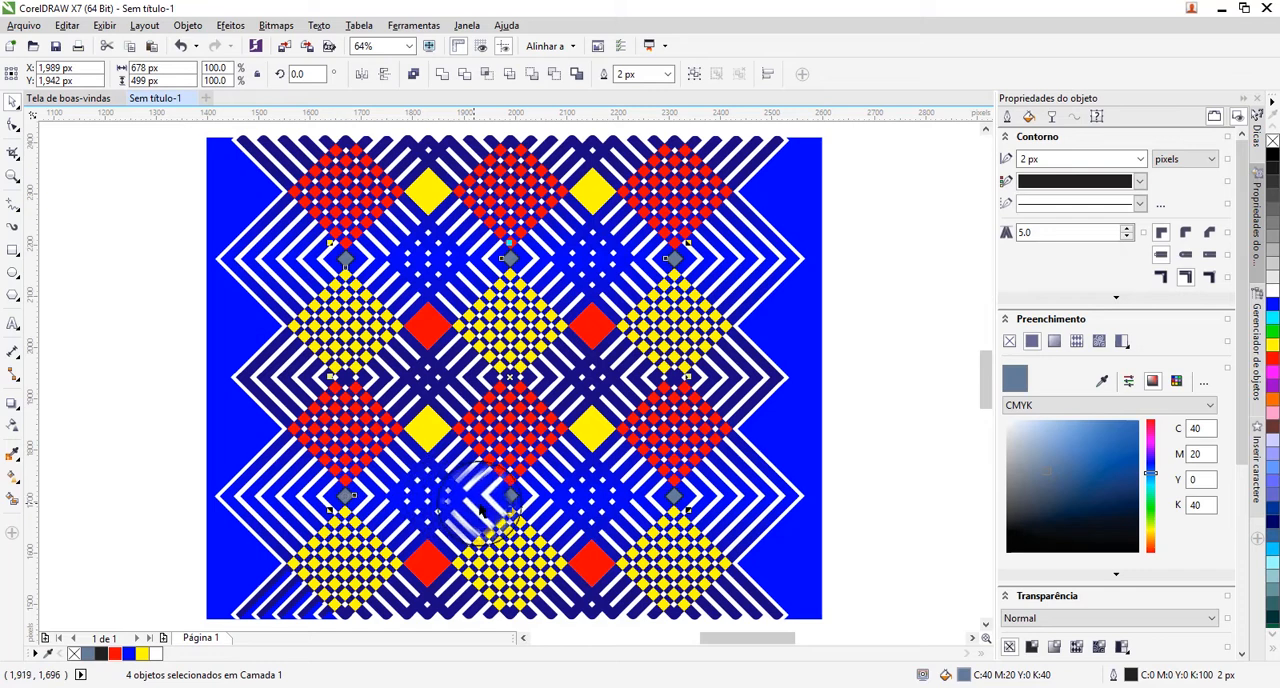
shift+click(509, 497)
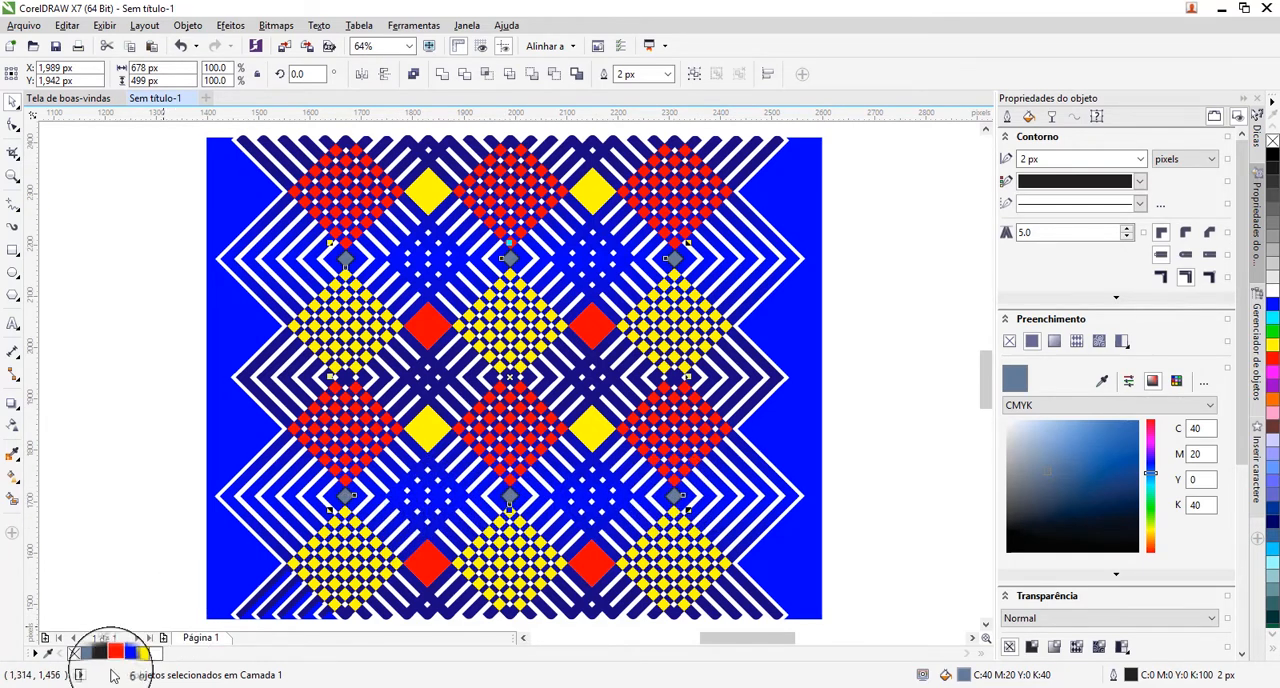
click(157, 655)
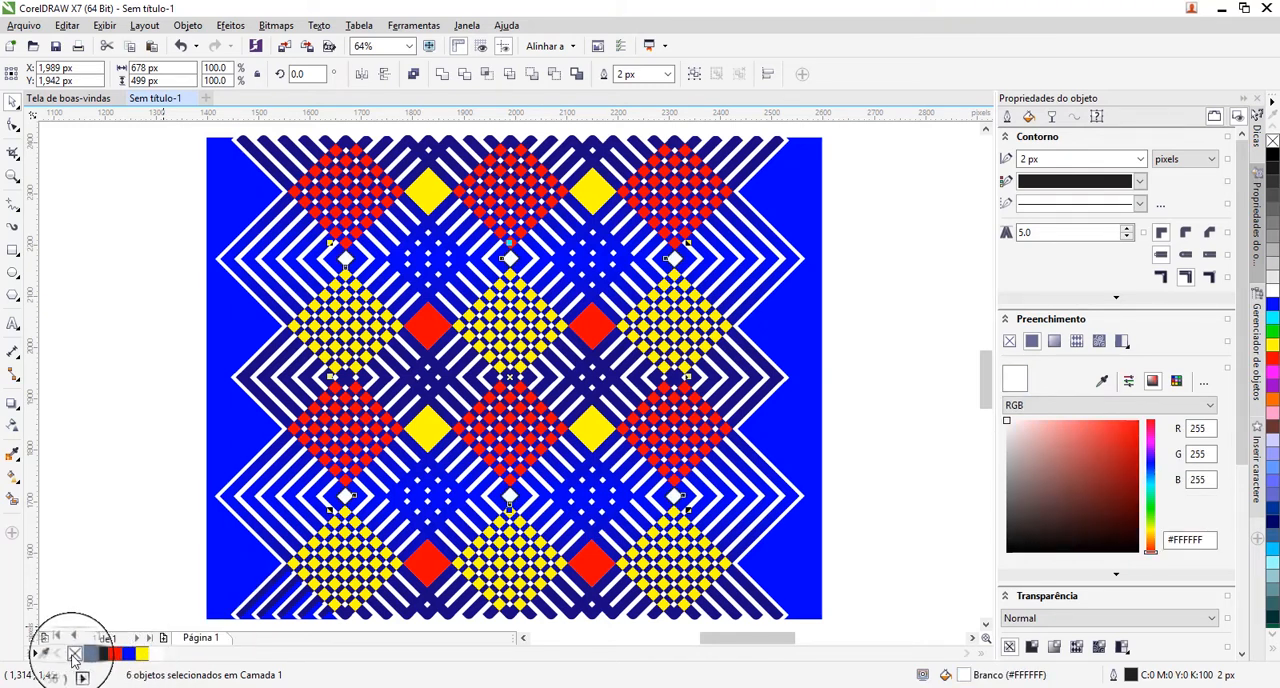
click(59, 507)
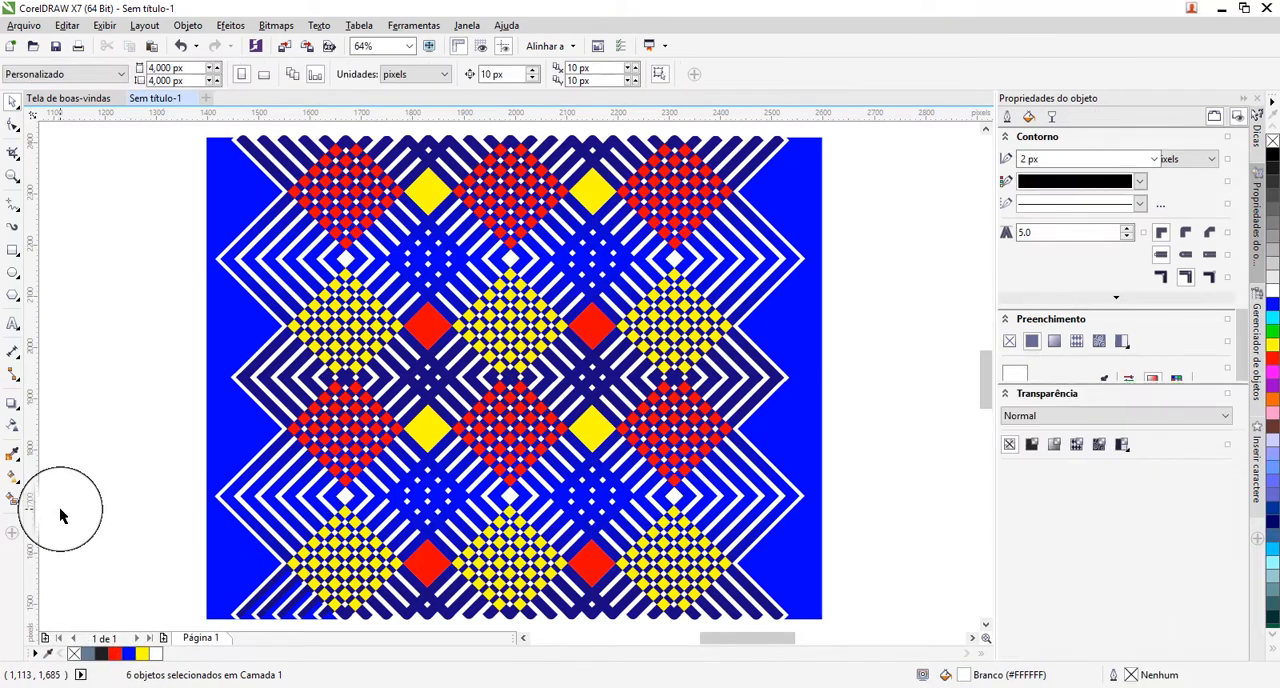